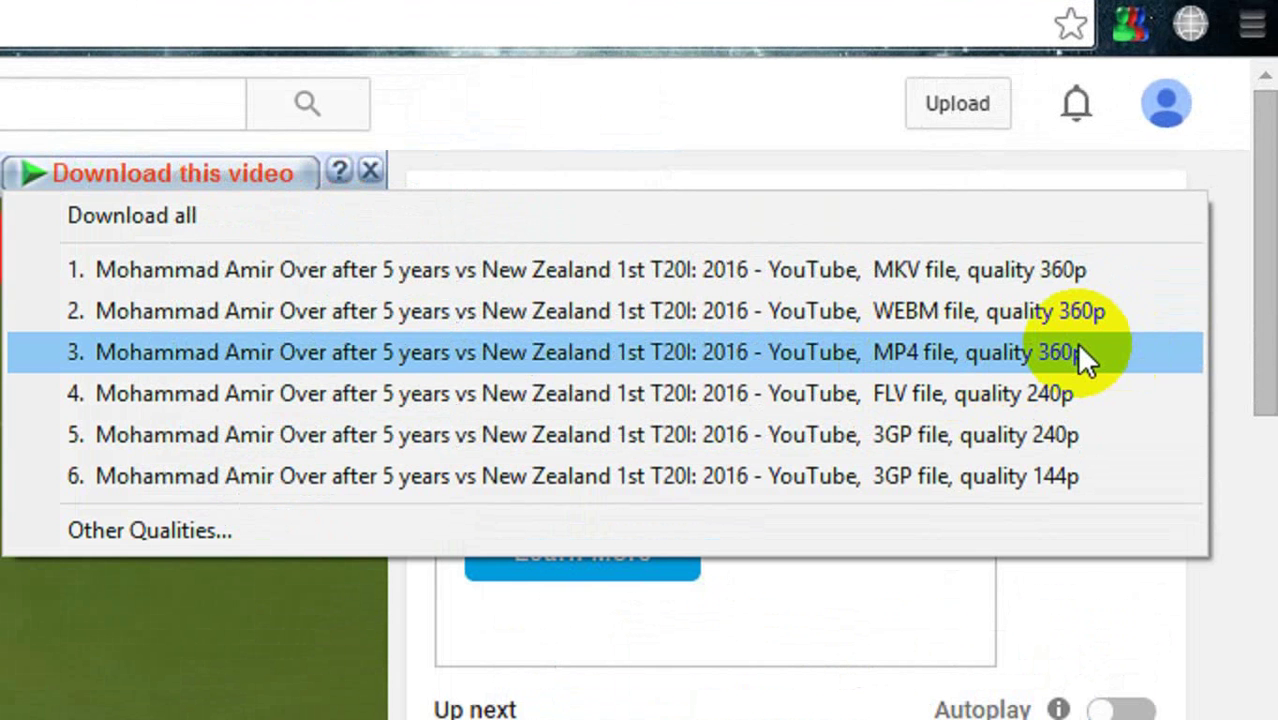
Step: Try to download the Mohammad Amir video as a 360p MP4, and return to the YouTube search results
left_click(1078, 348)
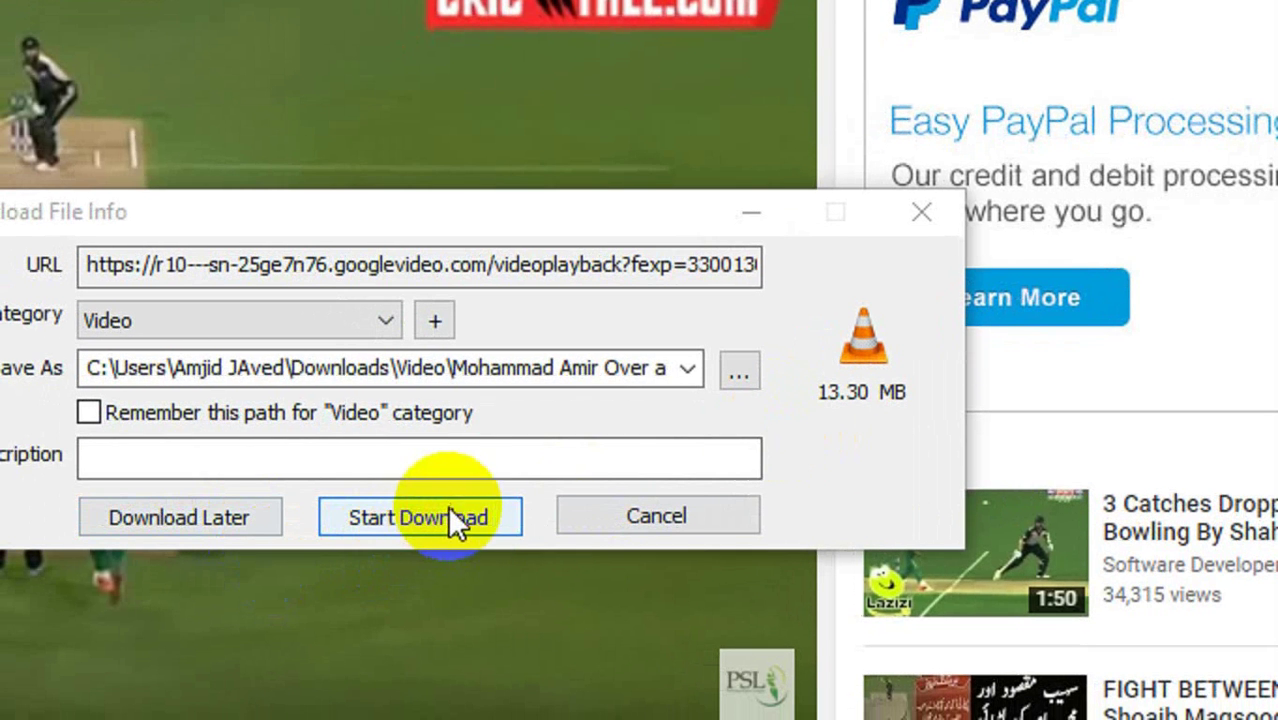
left_click(657, 518)
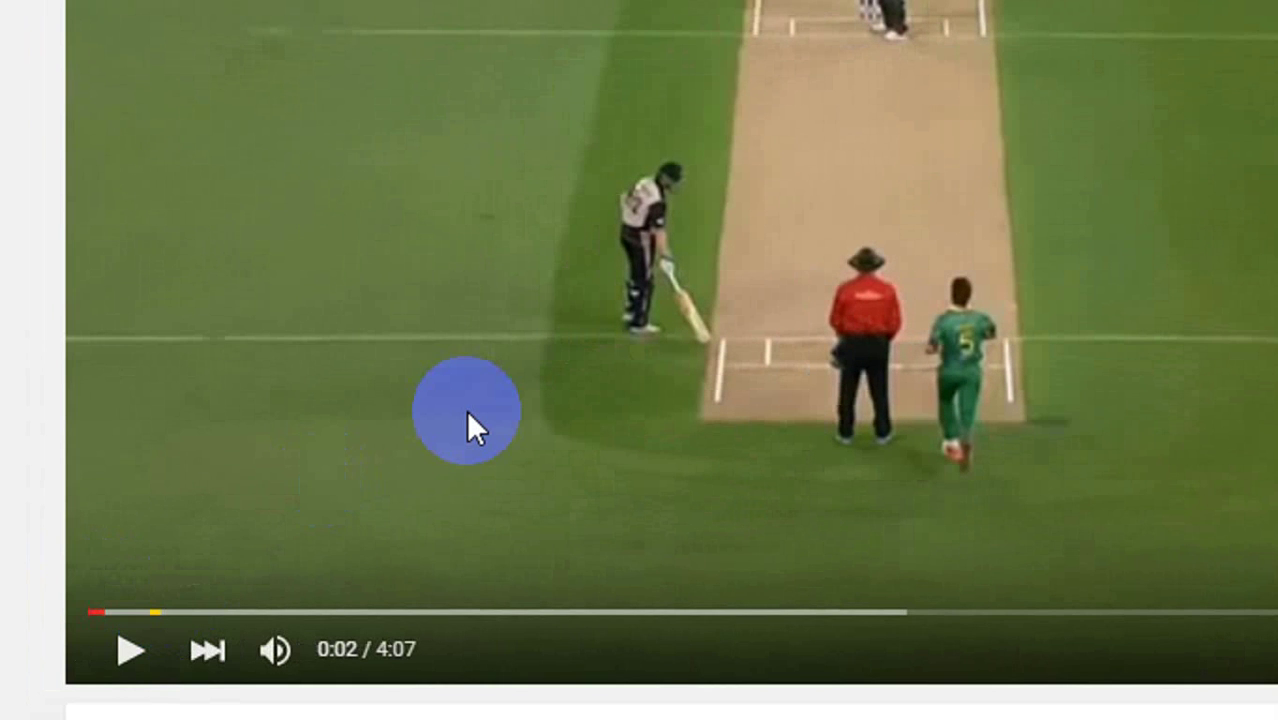
key("F5")
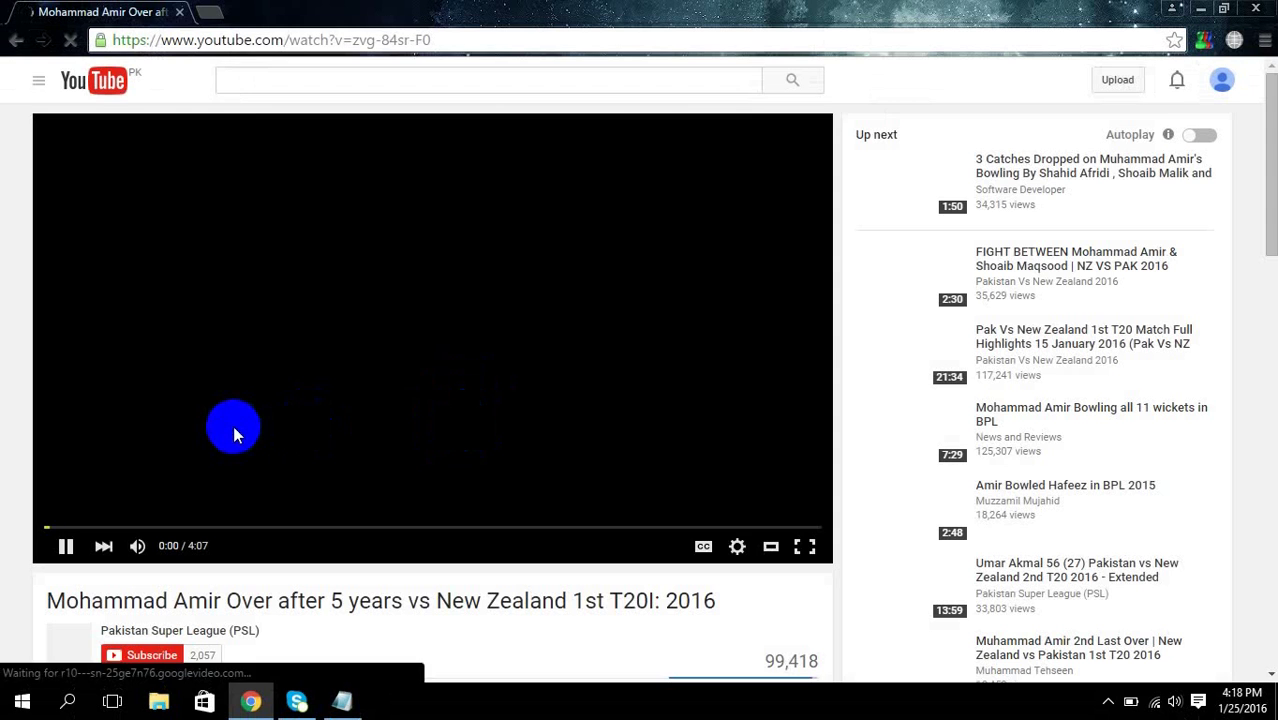
left_click(14, 42)
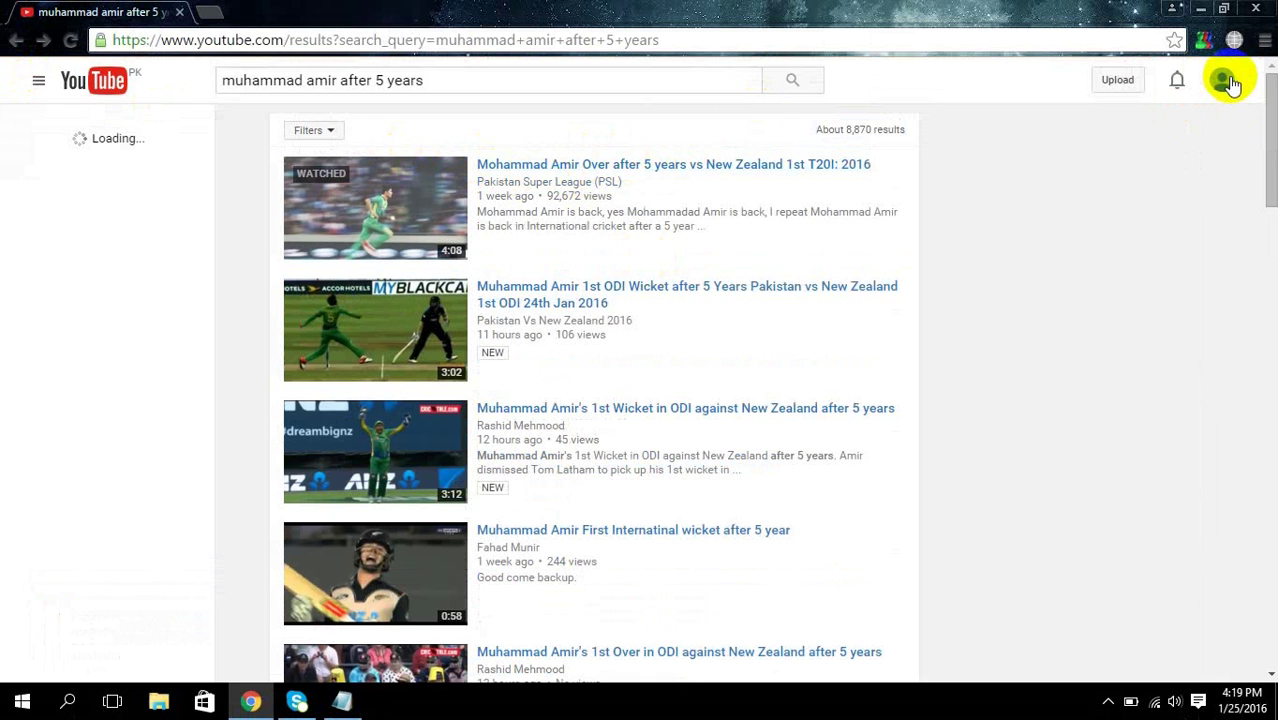
Step: Minimize the browser and open the Video folder inside Downloads in File Explorer
left_click(1200, 8)
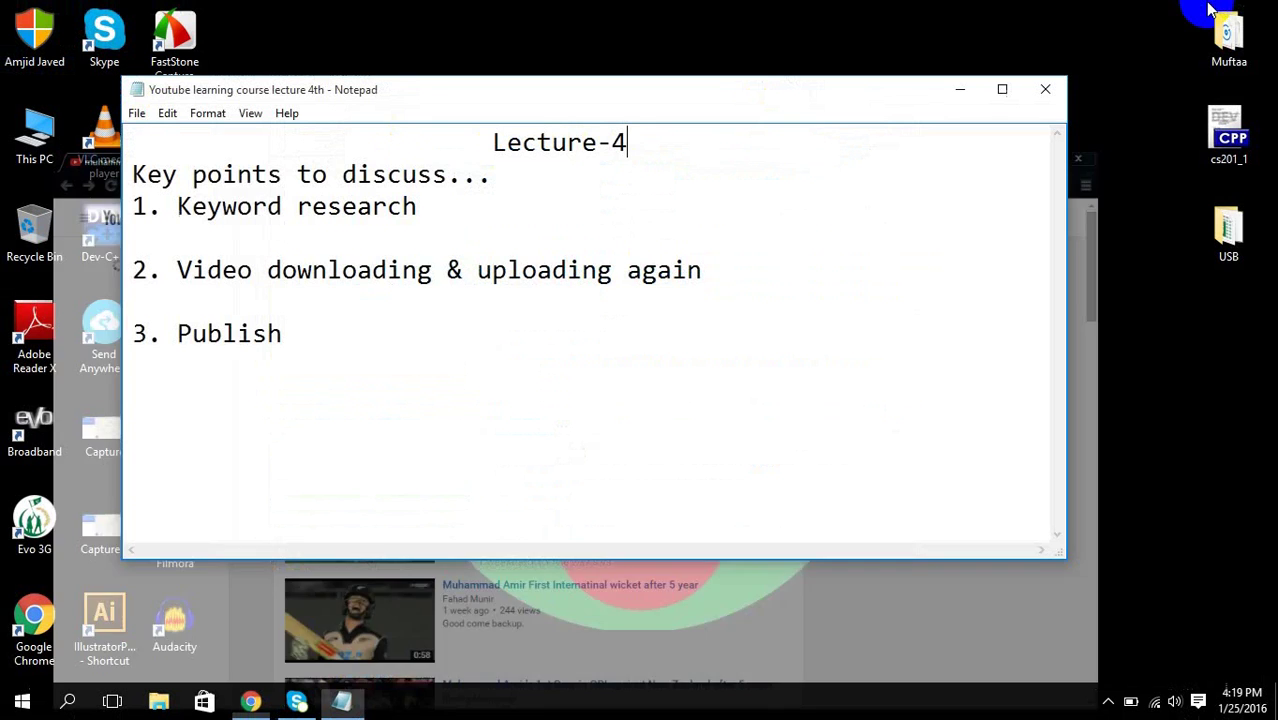
left_click(55, 157)
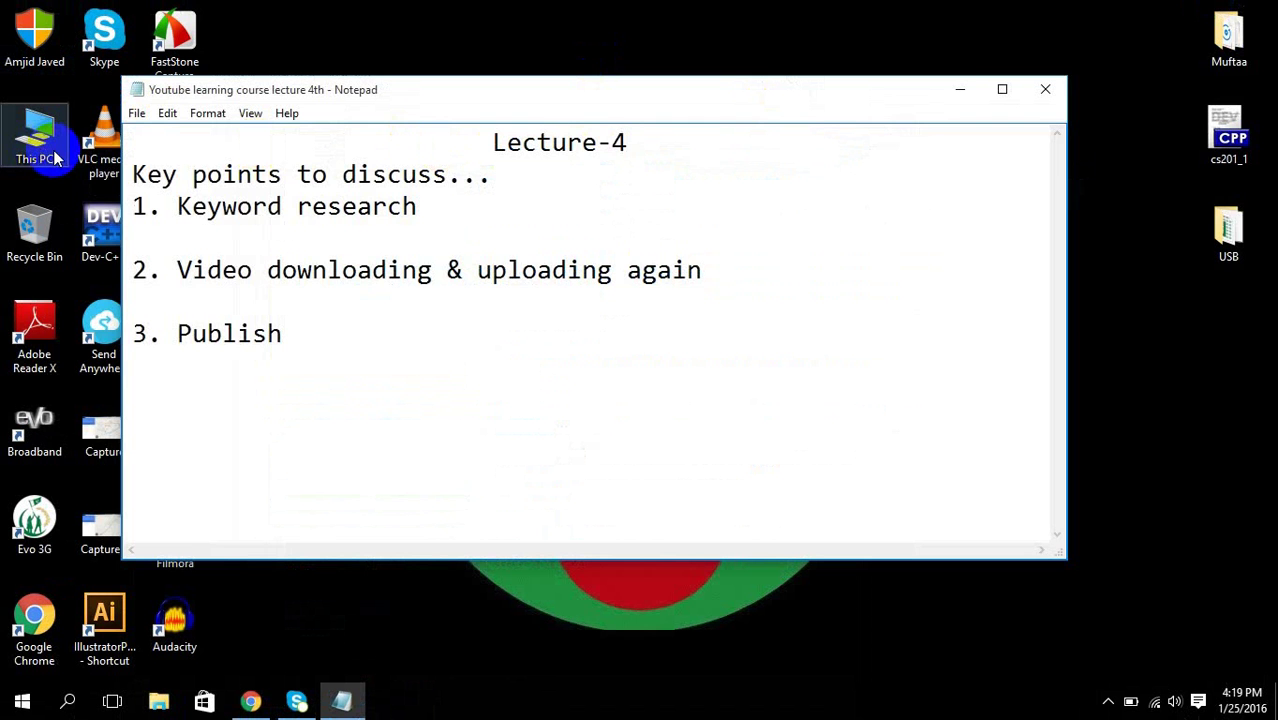
double_click(55, 157)
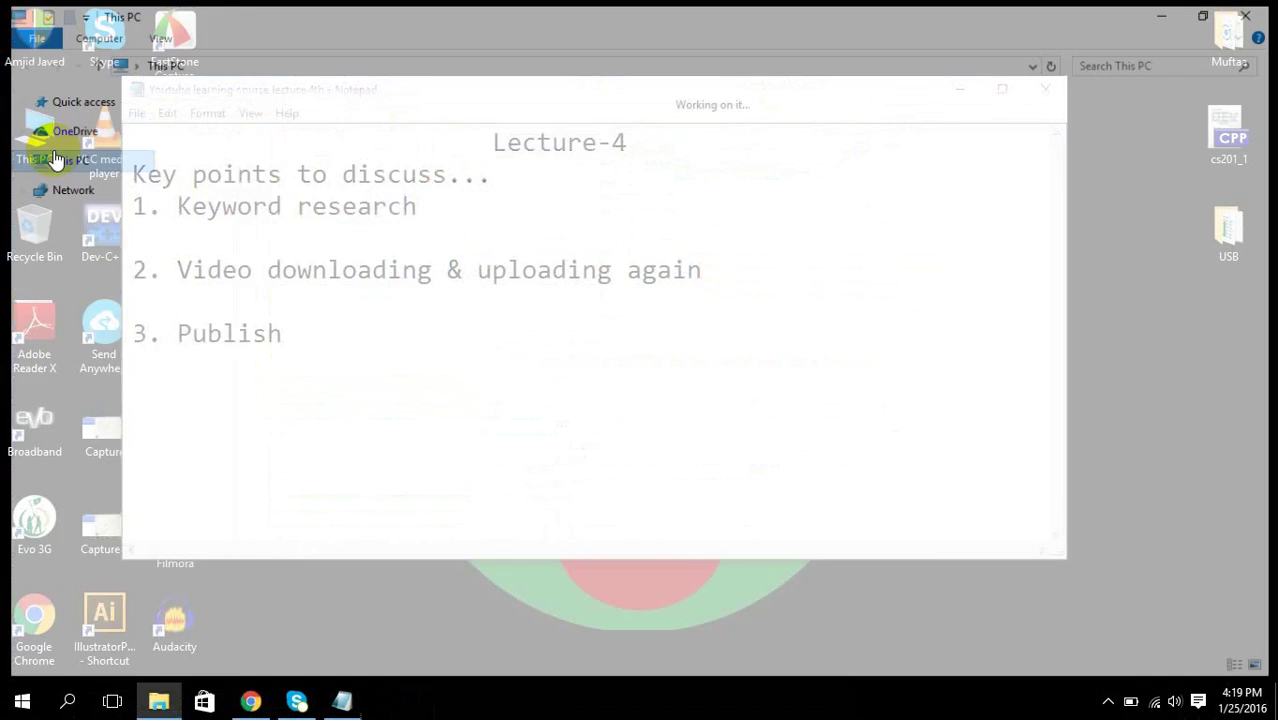
left_click(78, 225)
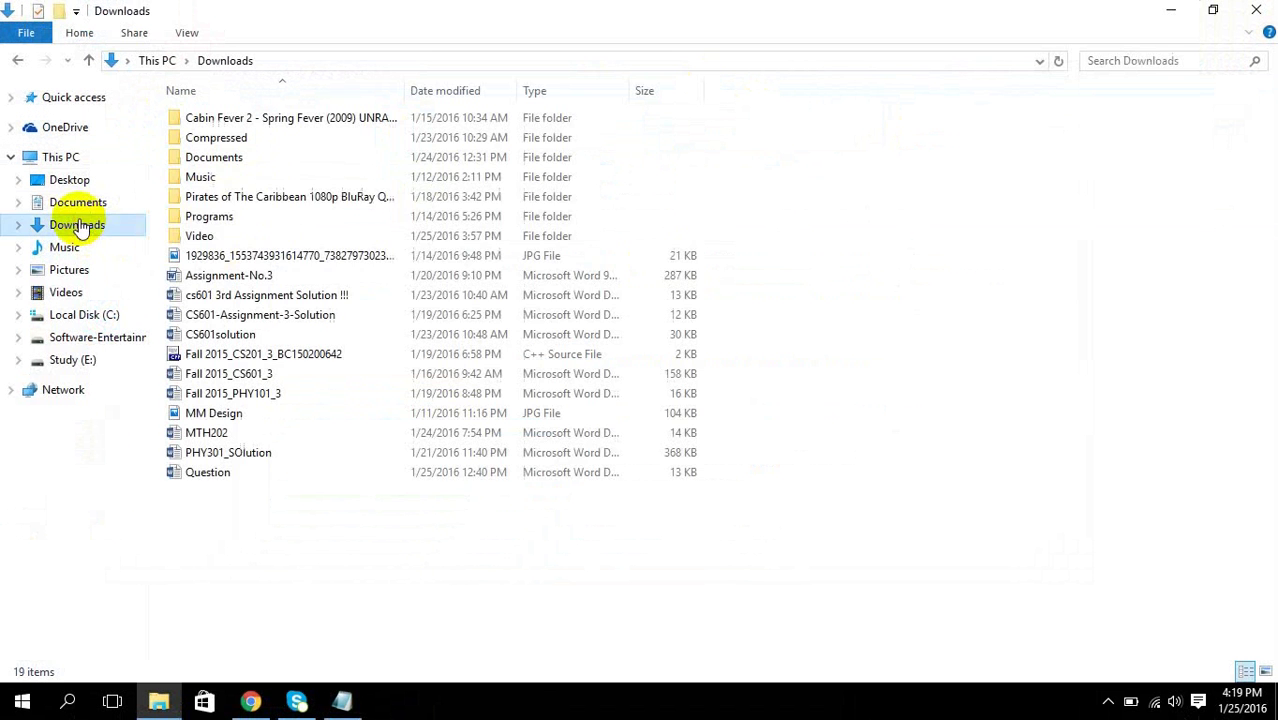
left_click(203, 238)
double_click(203, 238)
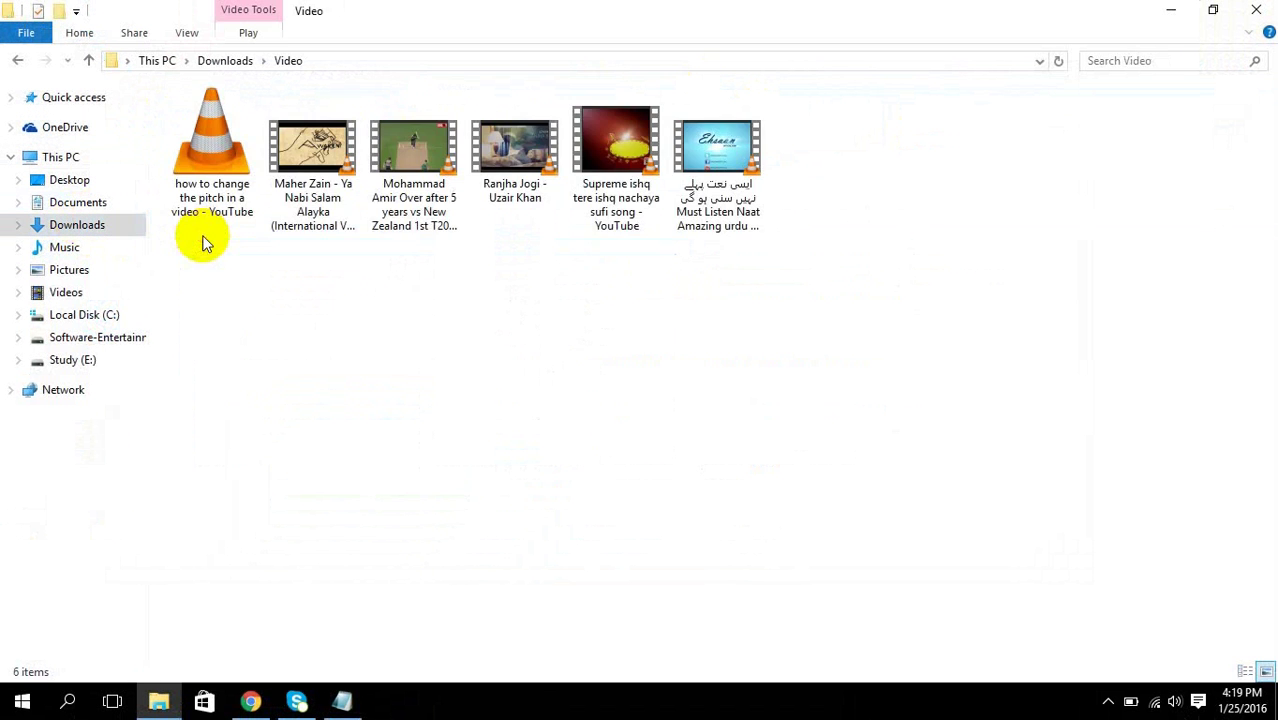
Step: Start renaming the downloaded Mohammad Amir video, removing "Over" and inserting "bowling" after "5 years"
left_click(401, 155)
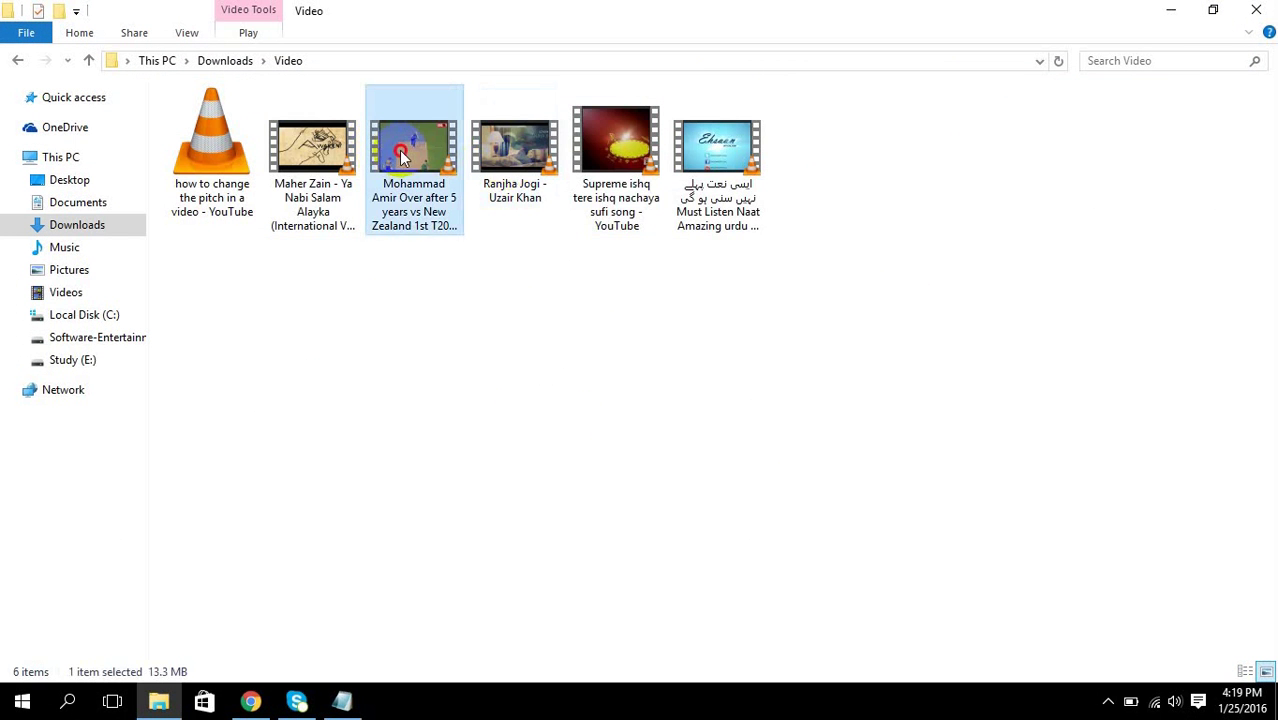
right_click(401, 155)
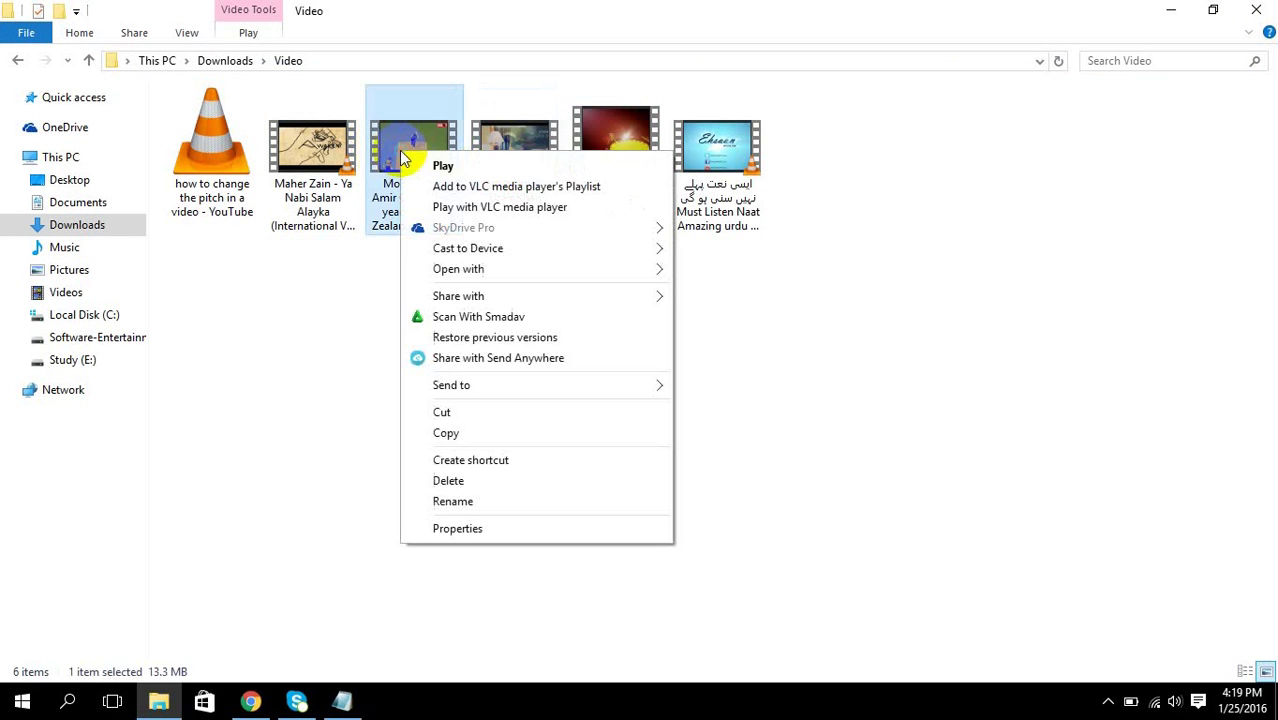
left_click(513, 502)
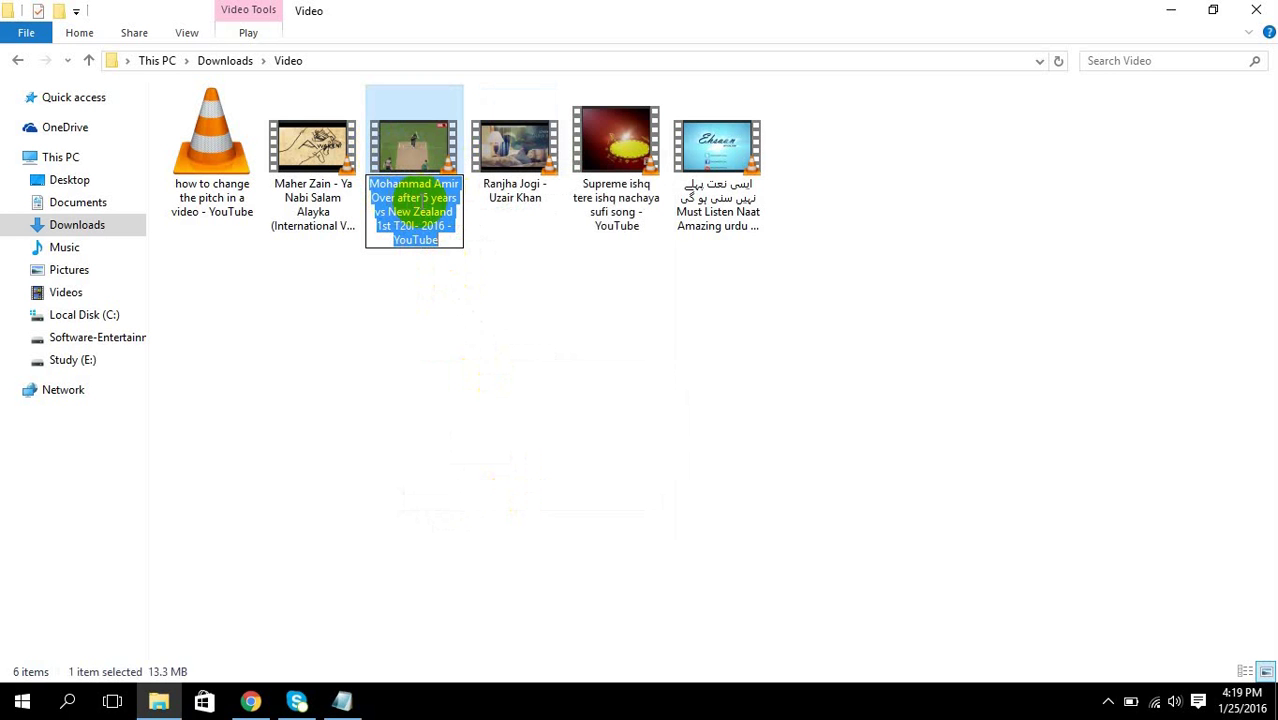
double_click(386, 198)
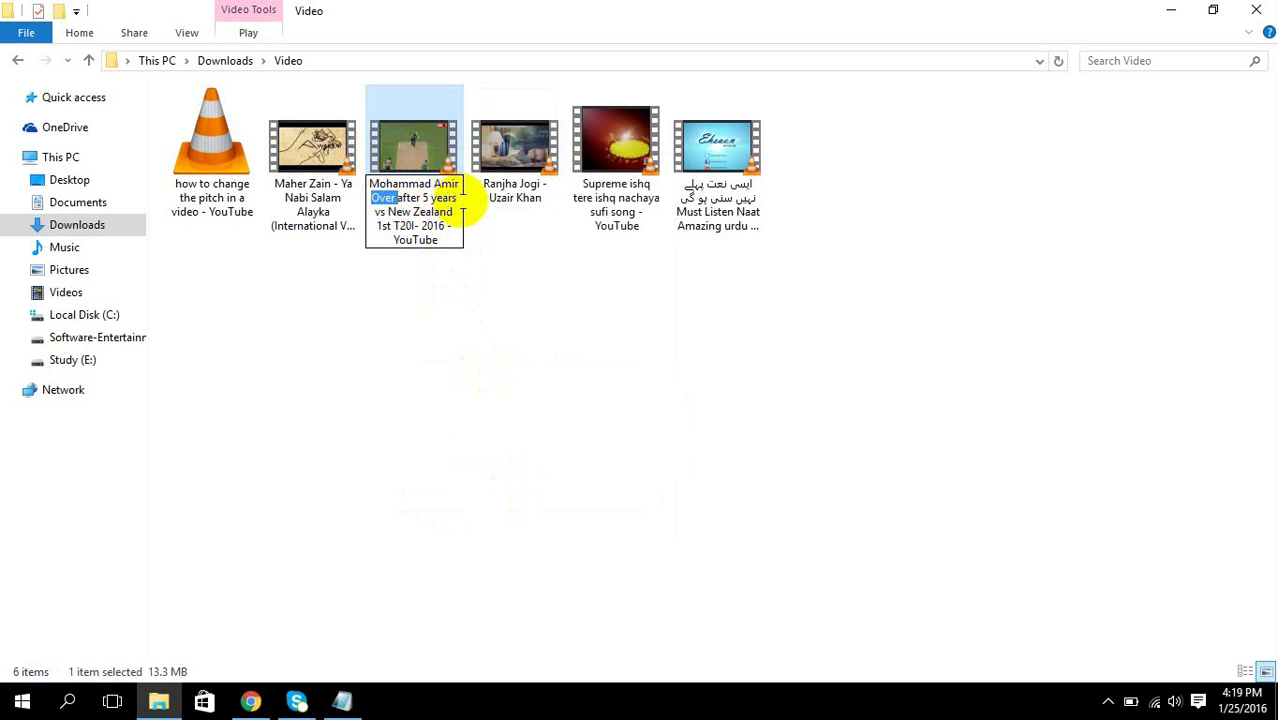
key("Delete")
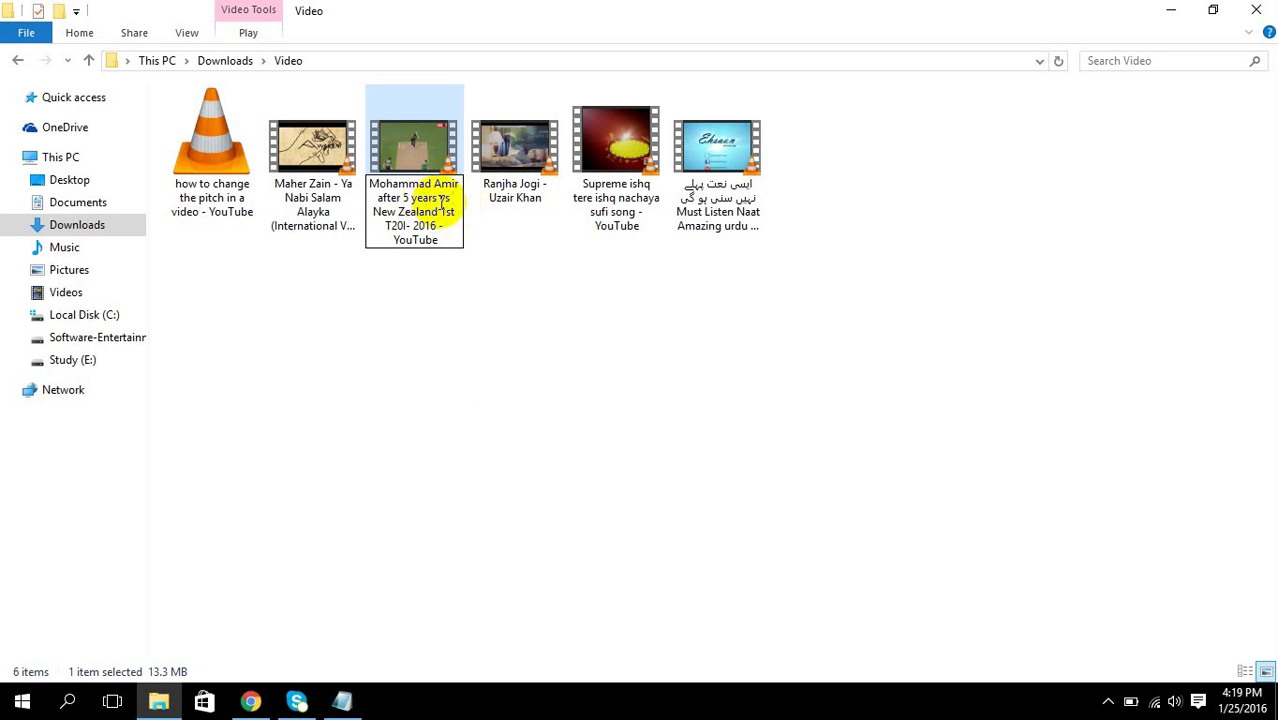
type("bowling")
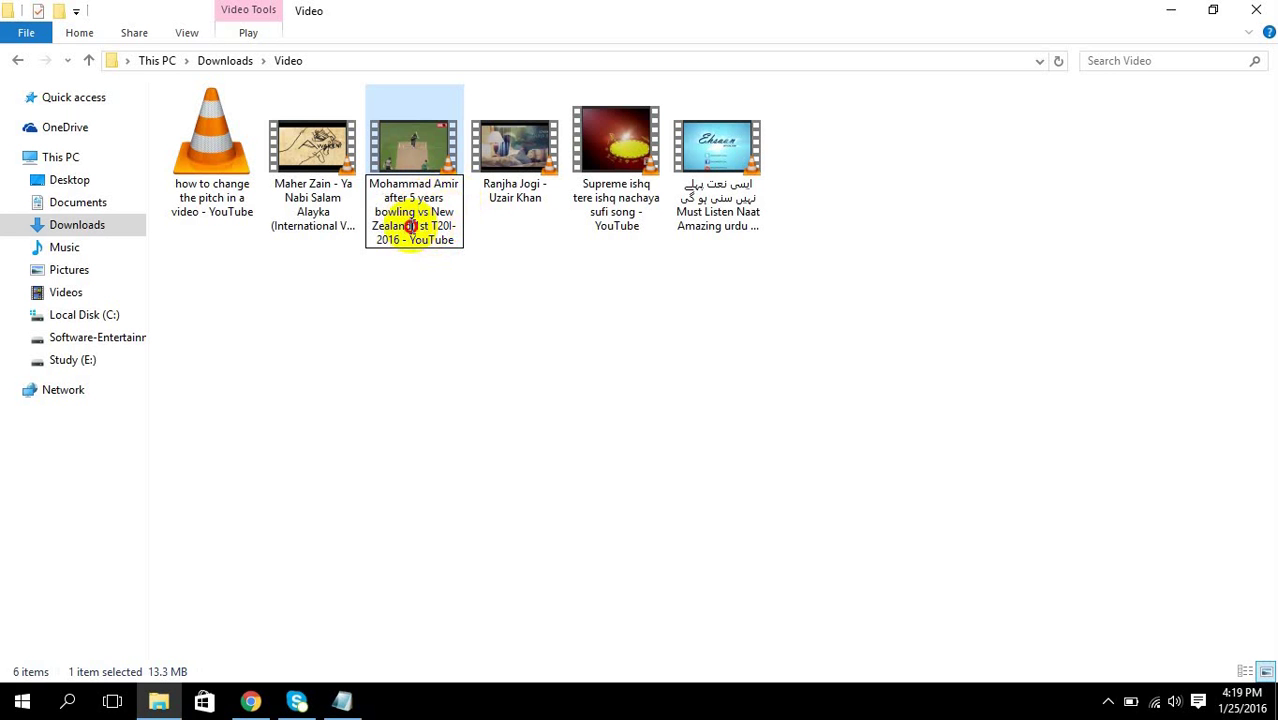
Step: Shorten "New Zealand" to "NZ" in the file name and insert "Pak" before "vs"
key("BackSpace")
key("BackSpace")
key("BackSpace")
key("BackSpace")
key("BackSpace")
key("BackSpace")
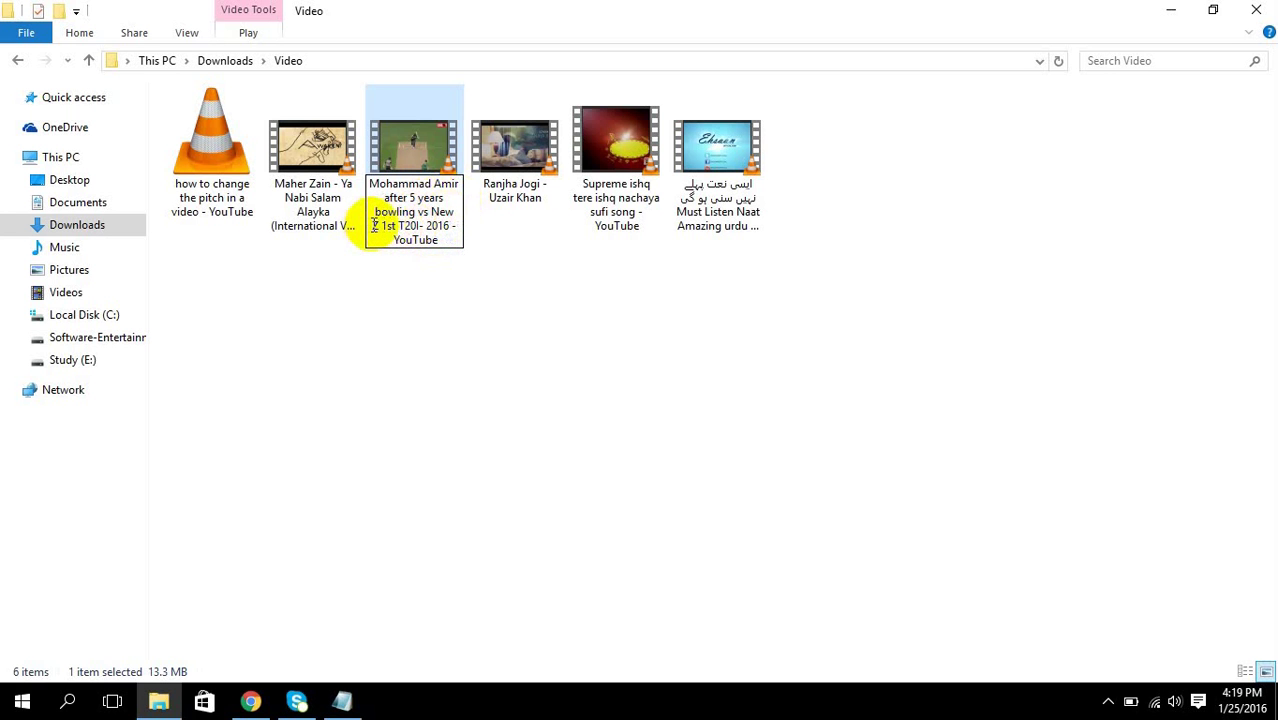
key("BackSpace")
key("BackSpace")
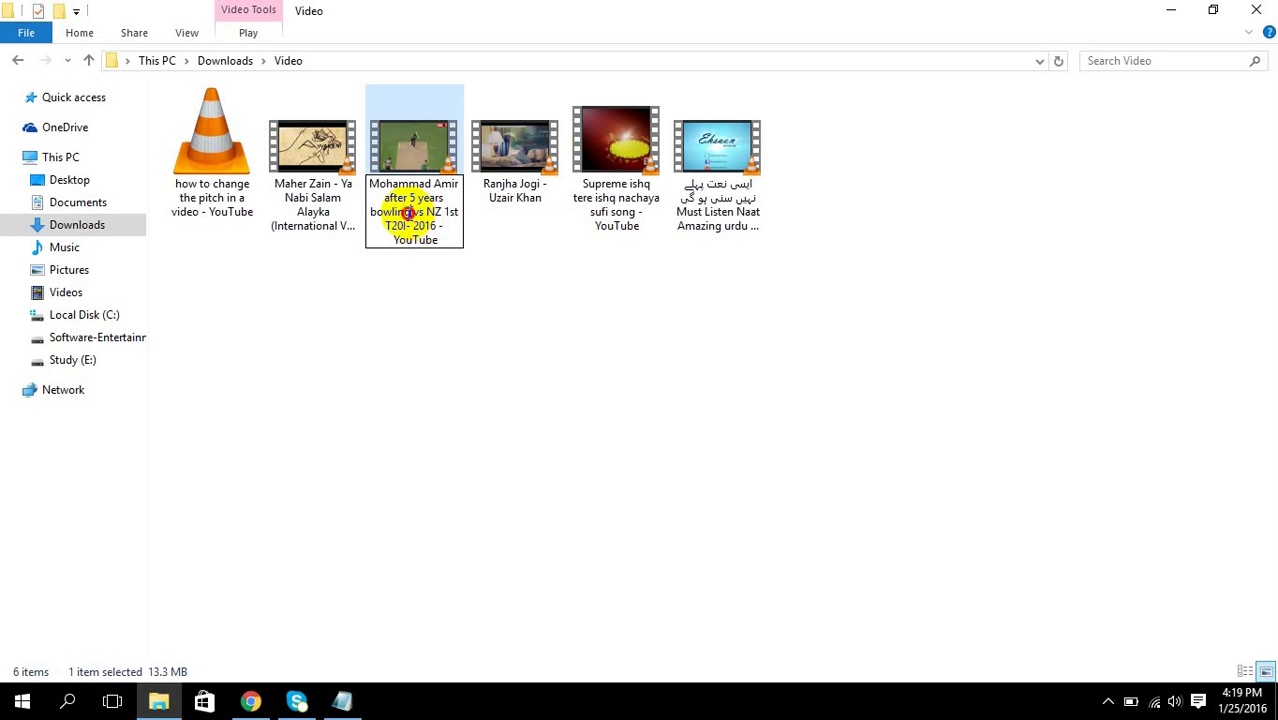
left_click(409, 213)
type("P ")
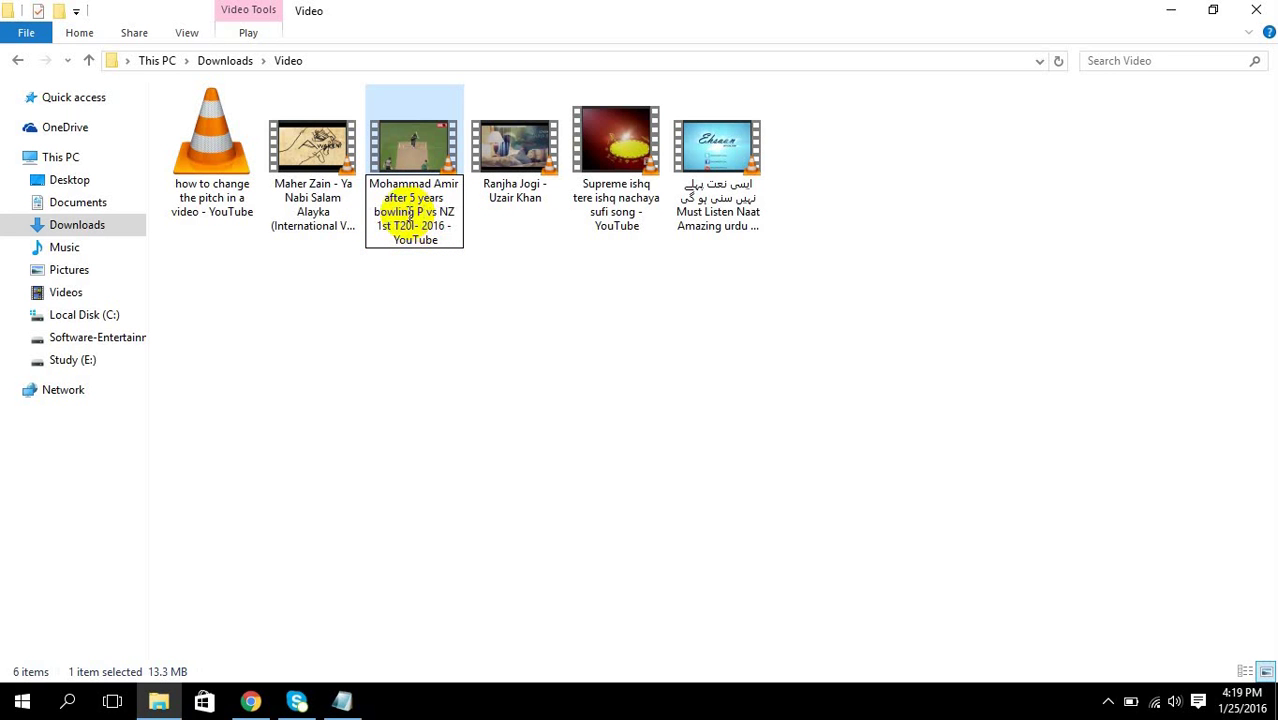
type("ak")
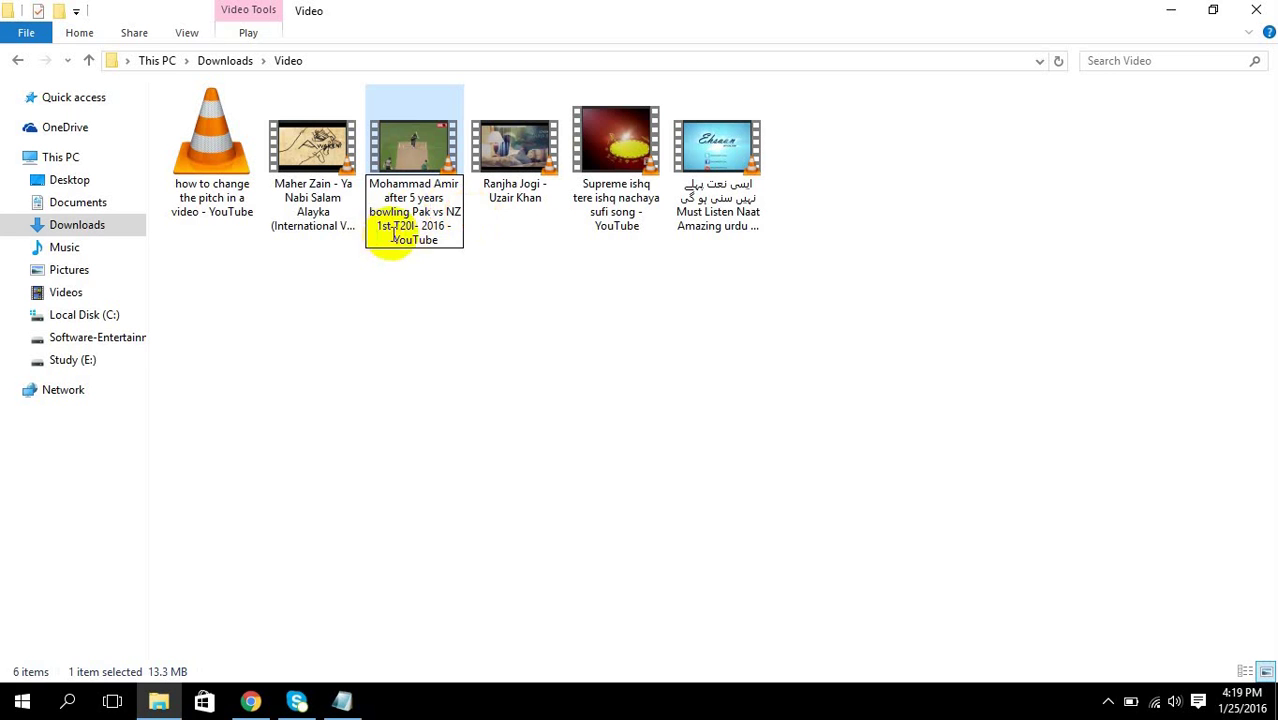
Step: Change "T20I-" to "T20" in the video's file name and finish the renaming
left_click(415, 226)
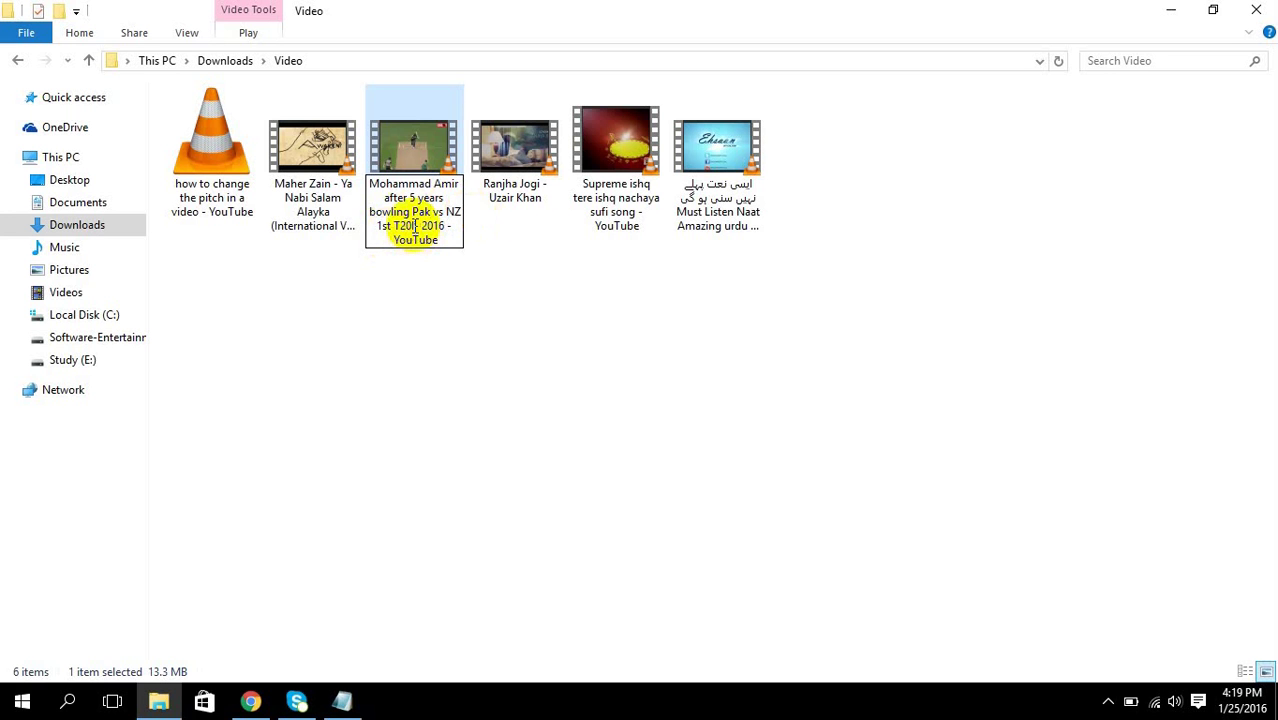
key("BackSpace")
type("-")
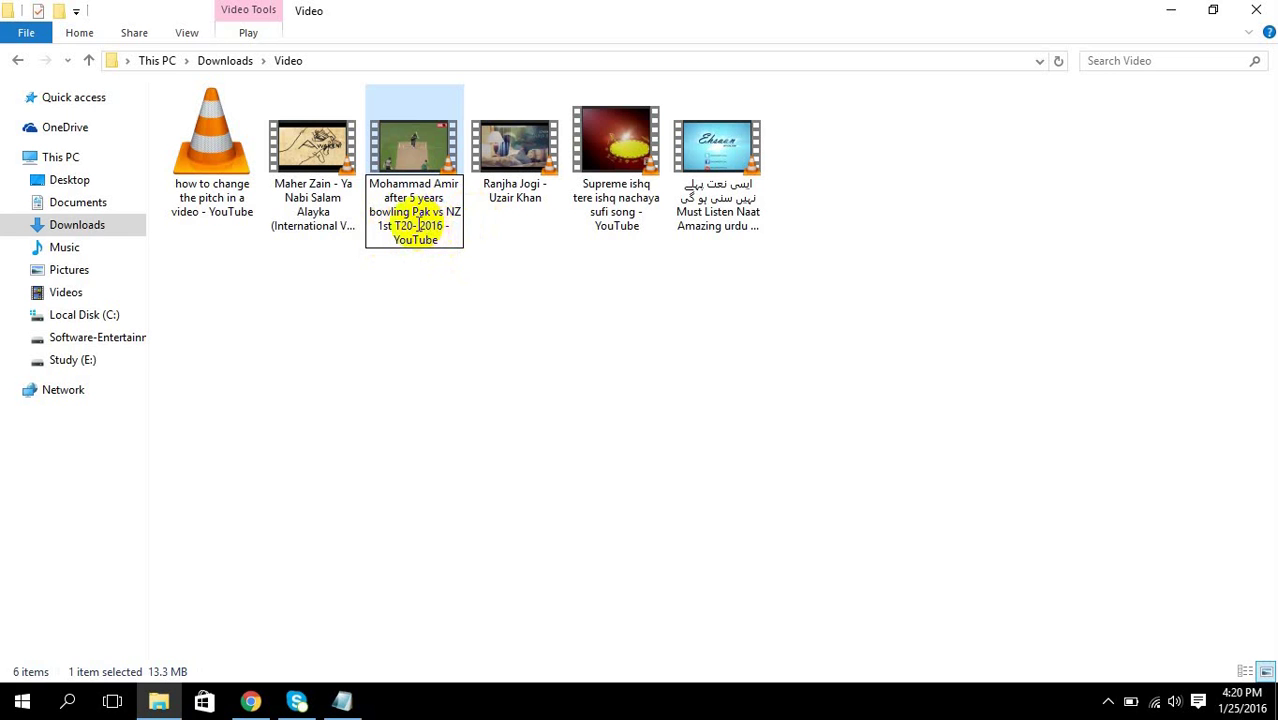
left_click(422, 227)
key("BackSpace")
key("BackSpace")
left_click(448, 231)
key("BackSpace")
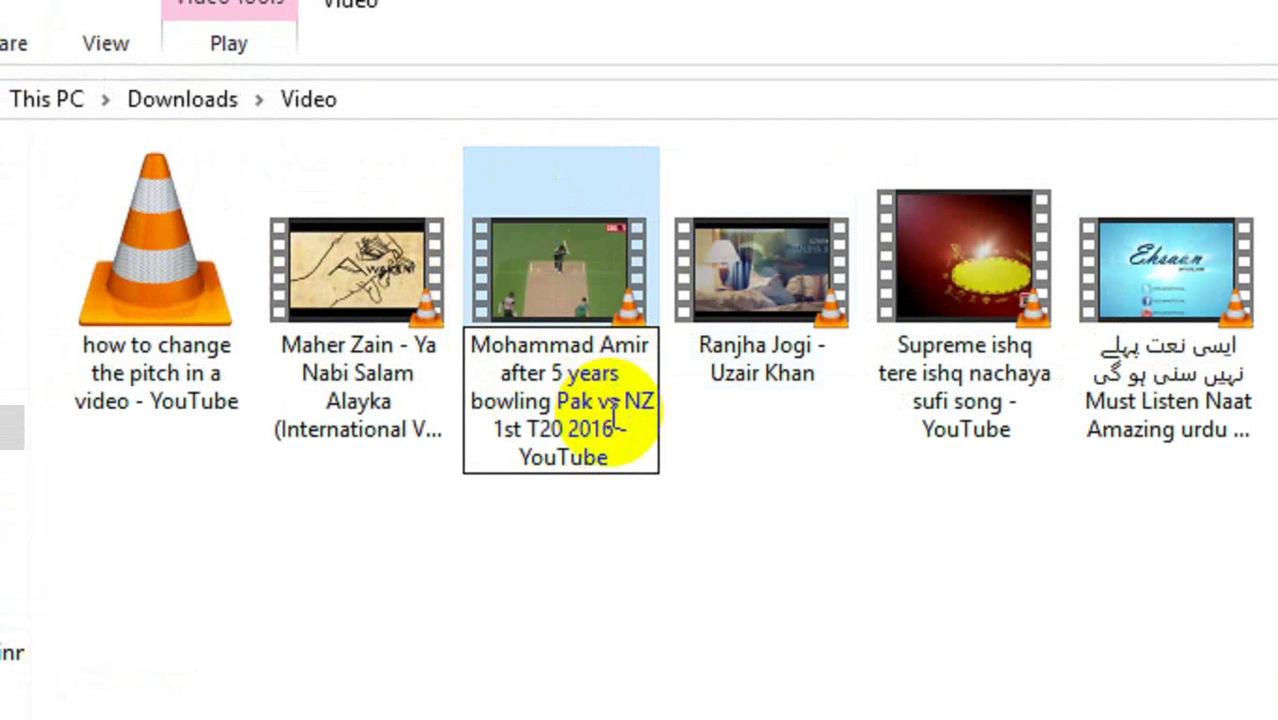
left_click(623, 574)
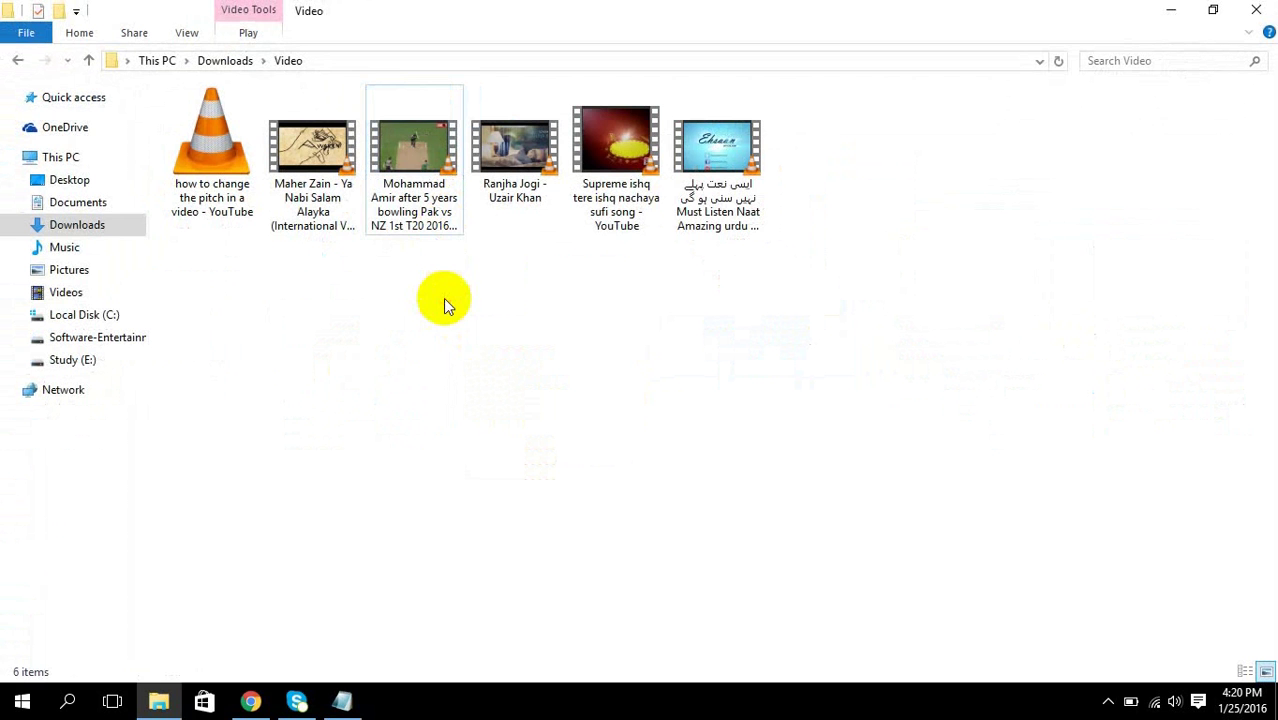
left_click(428, 186)
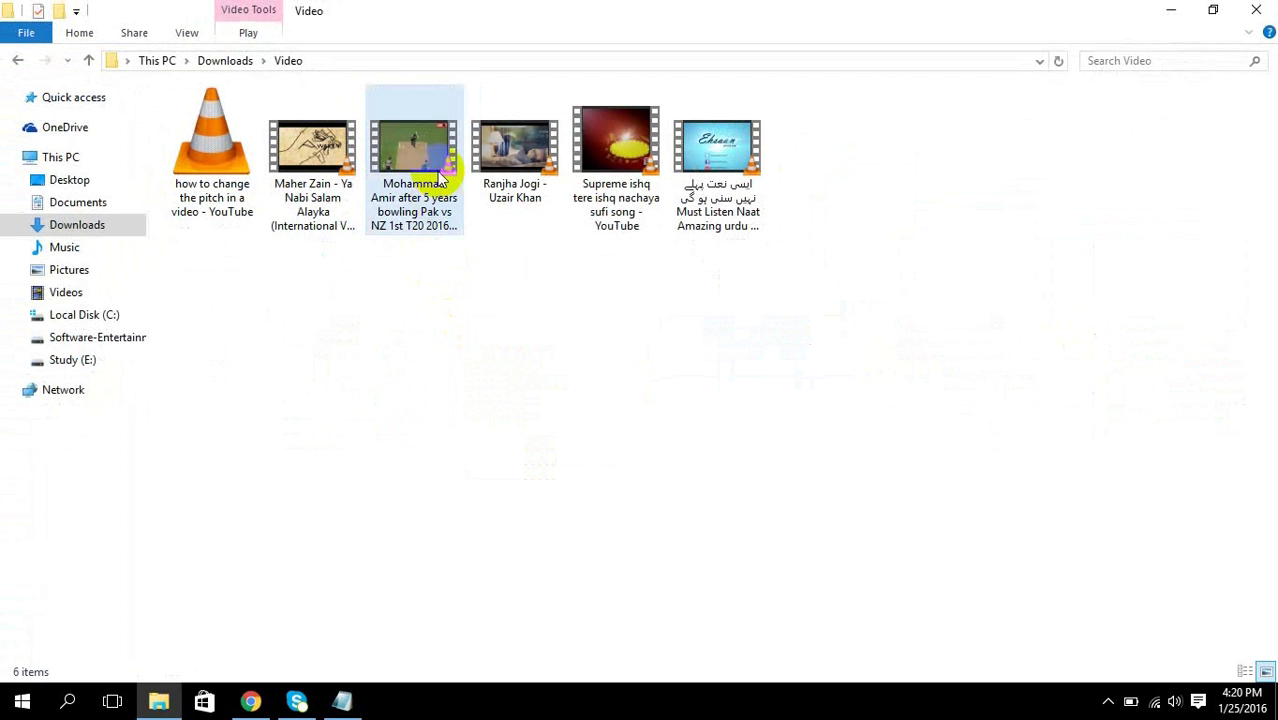
Step: Switch to Chrome and open the YouTube channel's Creator Studio
left_click(253, 702)
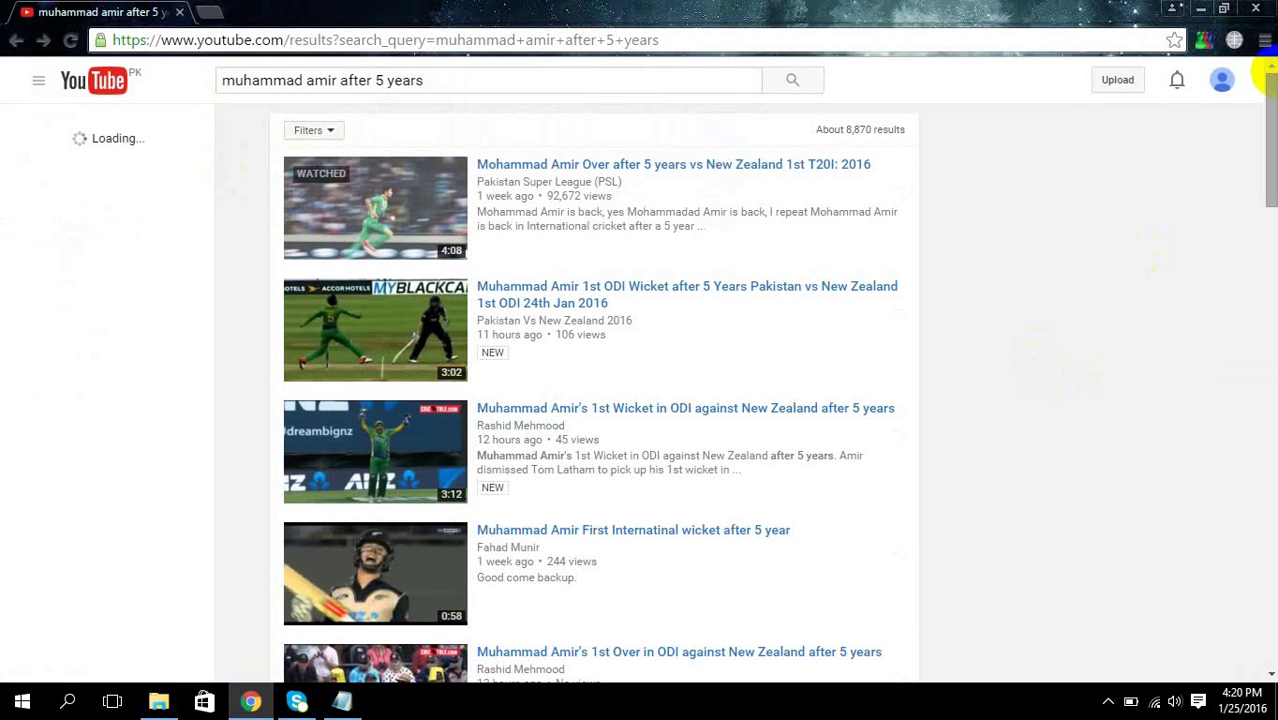
left_click(1219, 88)
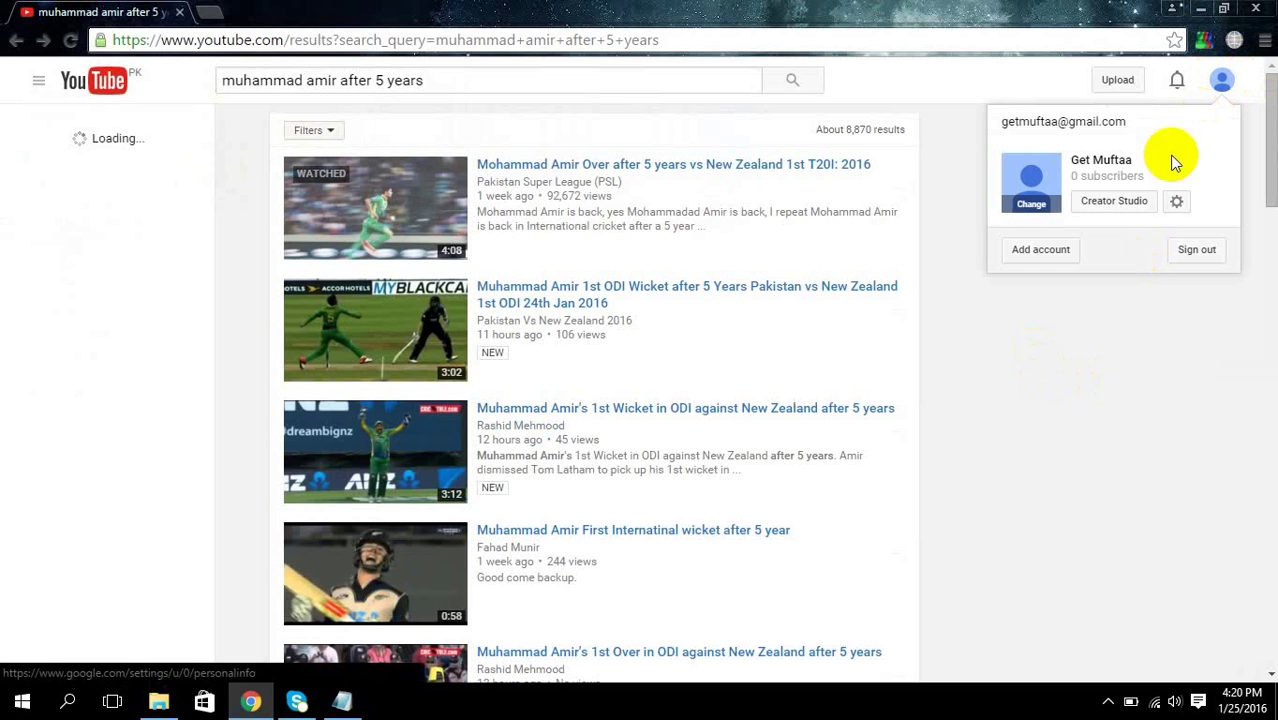
left_click(1132, 200)
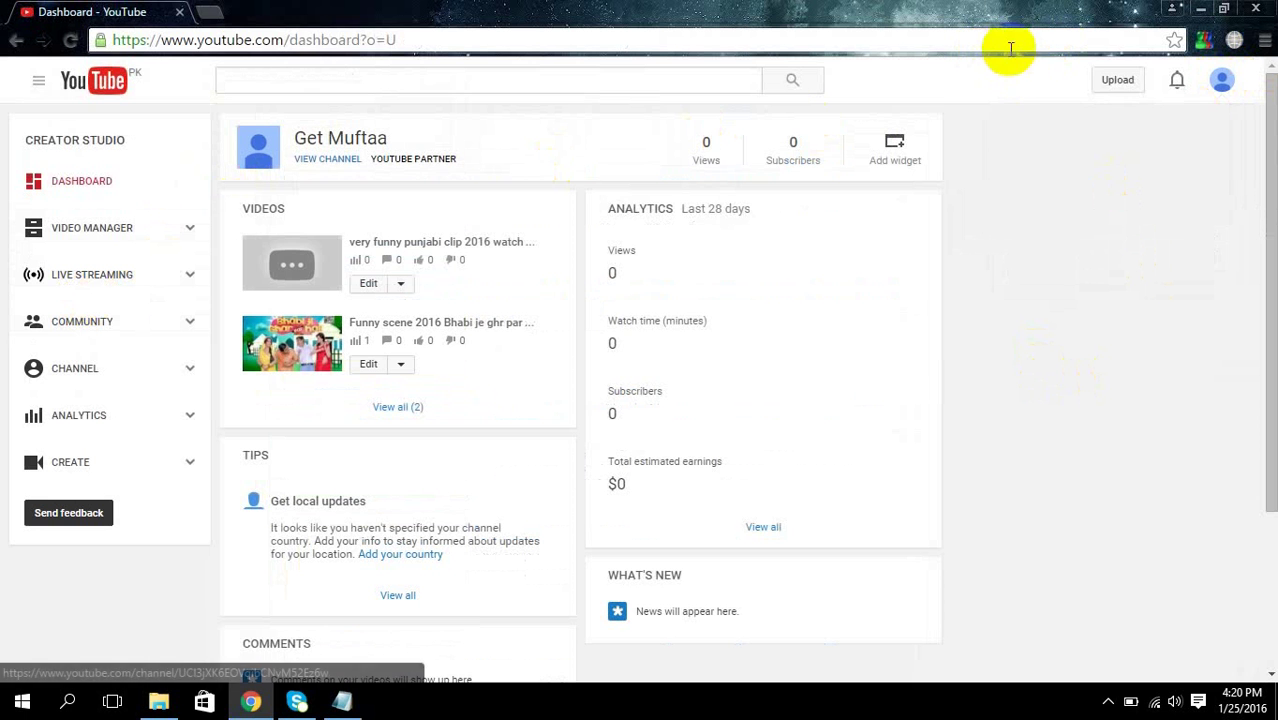
Step: Upload the renamed video "Mohammad Amir after 5 years bowling Pak vs NZ 1st T20 2016" to YouTube
left_click(1117, 88)
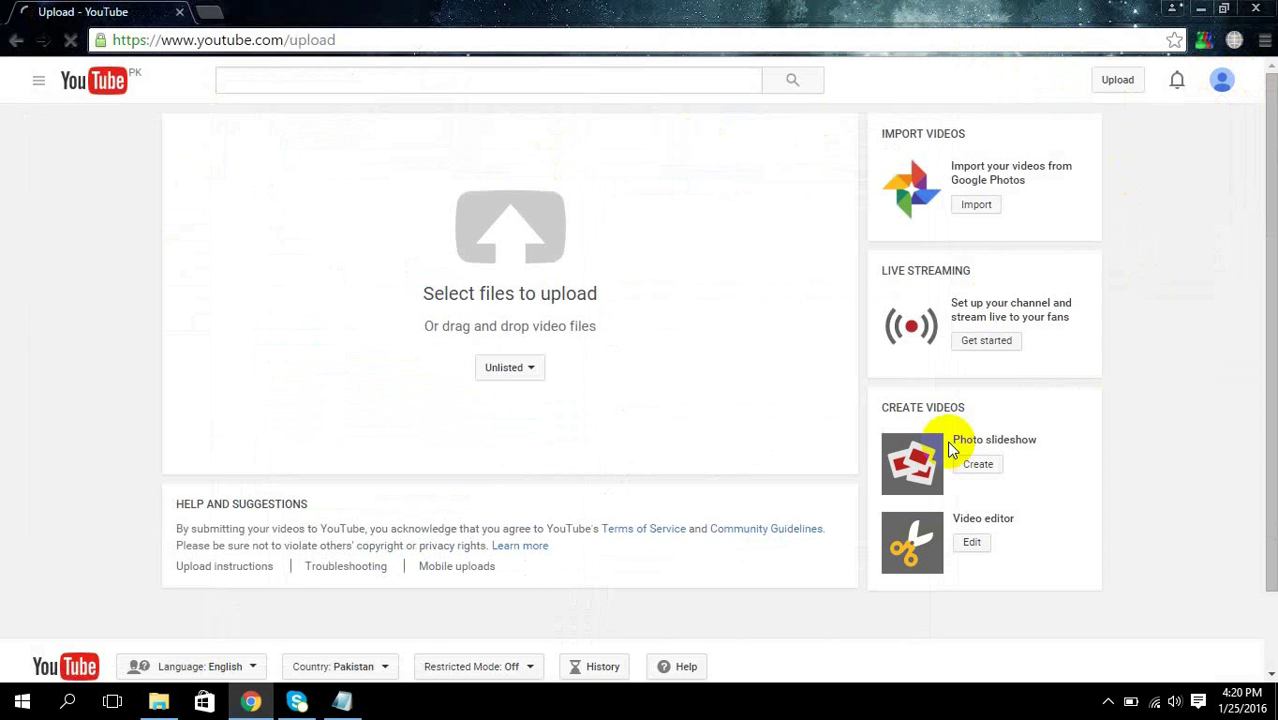
left_click(513, 232)
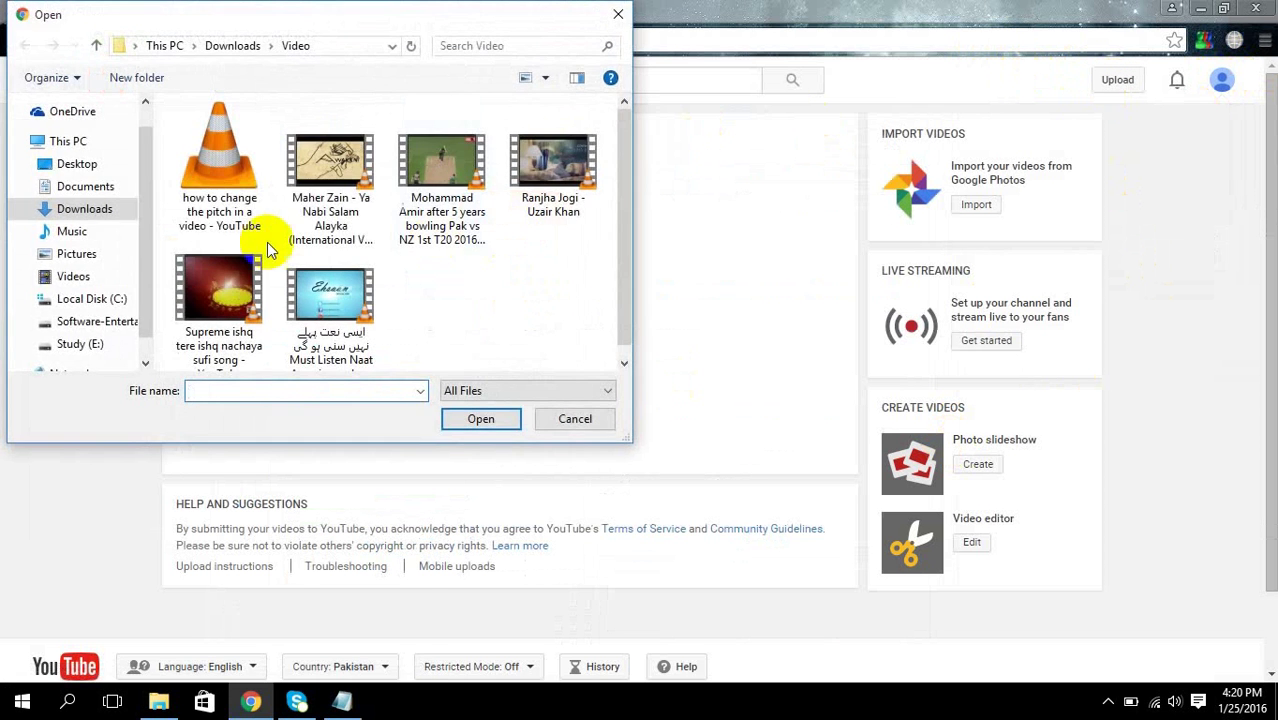
double_click(455, 180)
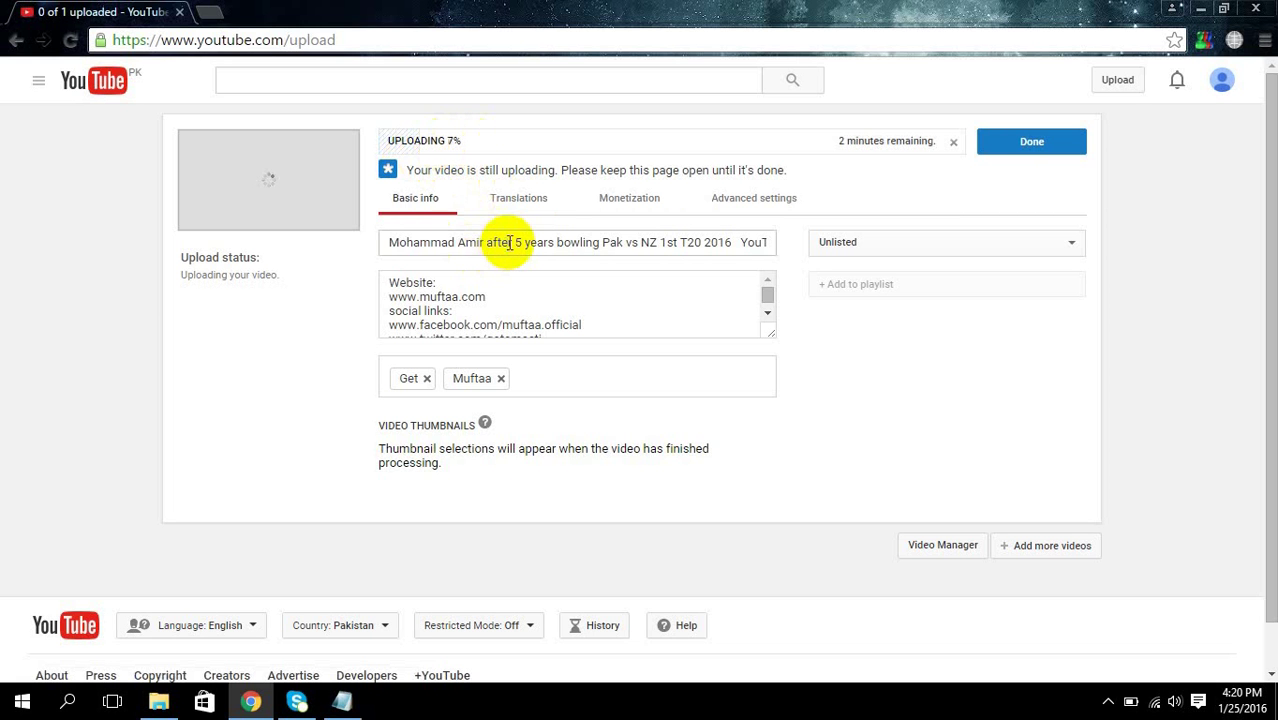
Step: Change the spelling of "Mohammad" to "Muhammad" in the uploaded video's title
left_click(406, 242)
key("BackSpace")
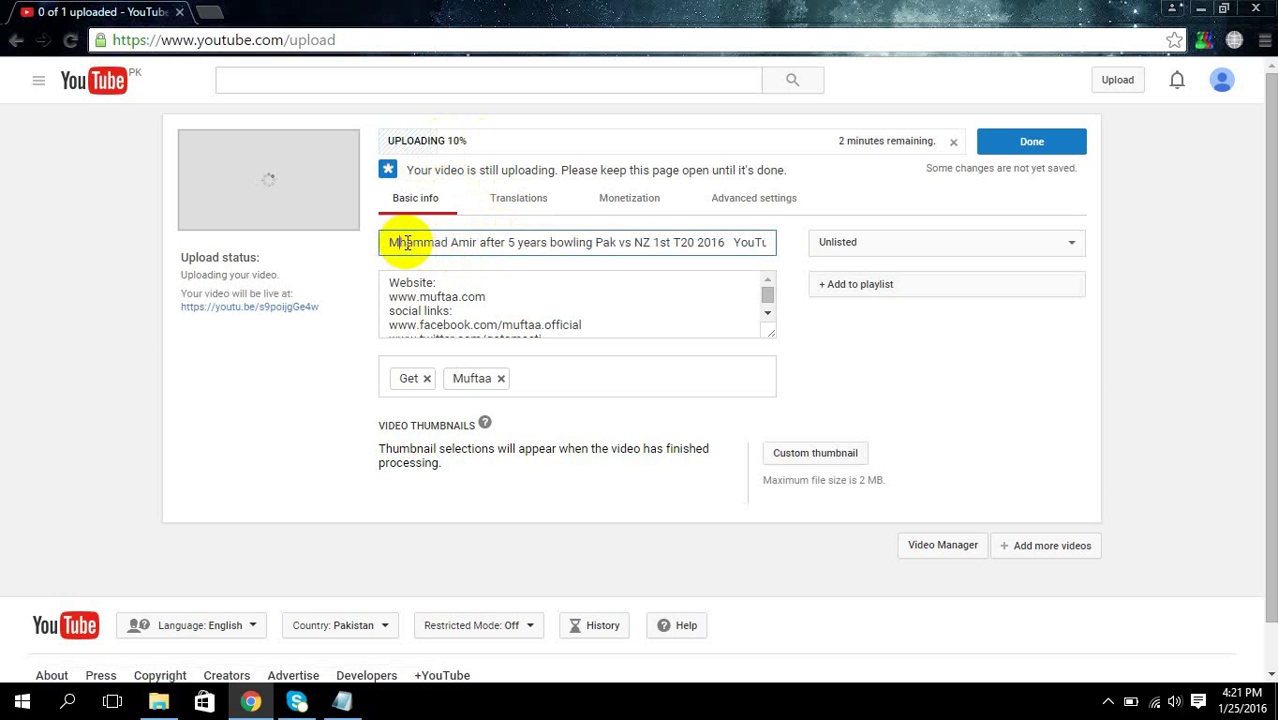
type("u")
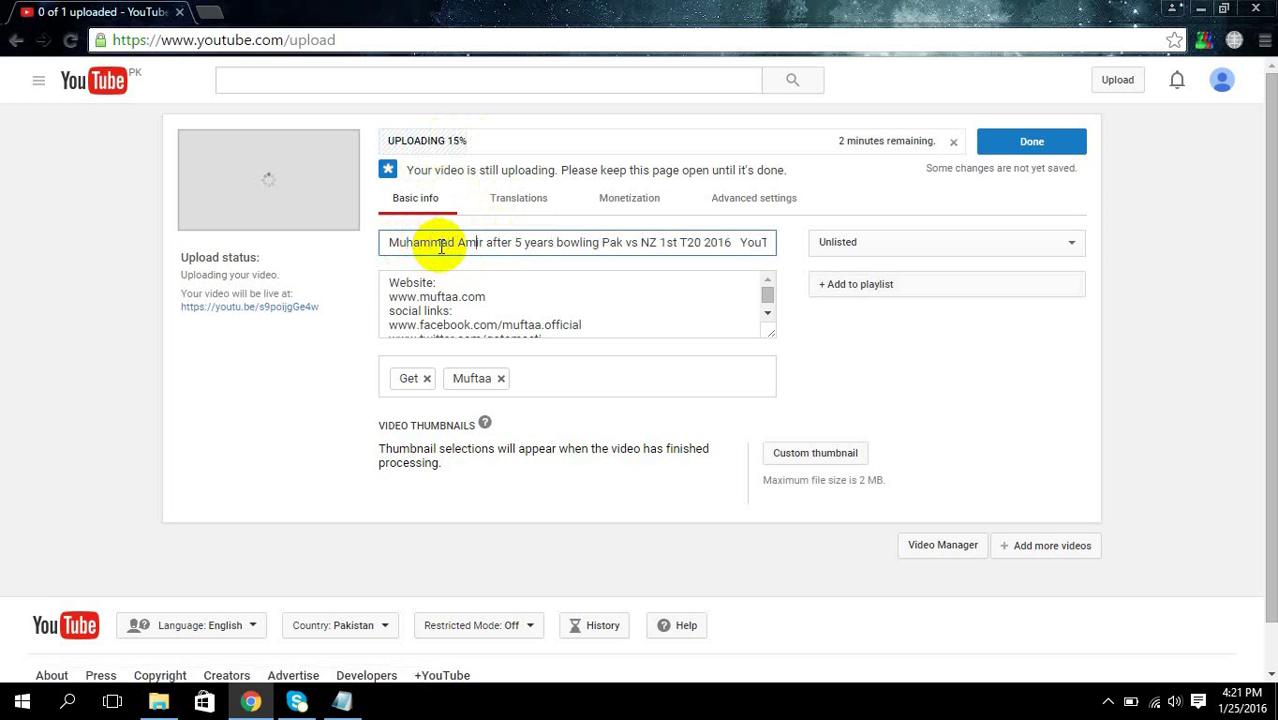
Step: Remove the extra spaces between "2016" and "YouTube" in the video title and select the whole title
key("Right")
key("Right")
key("Right")
key("Right")
key("Right")
key("Right")
key("Right")
key("Right")
key("Right")
key("Right")
key("BackSpace")
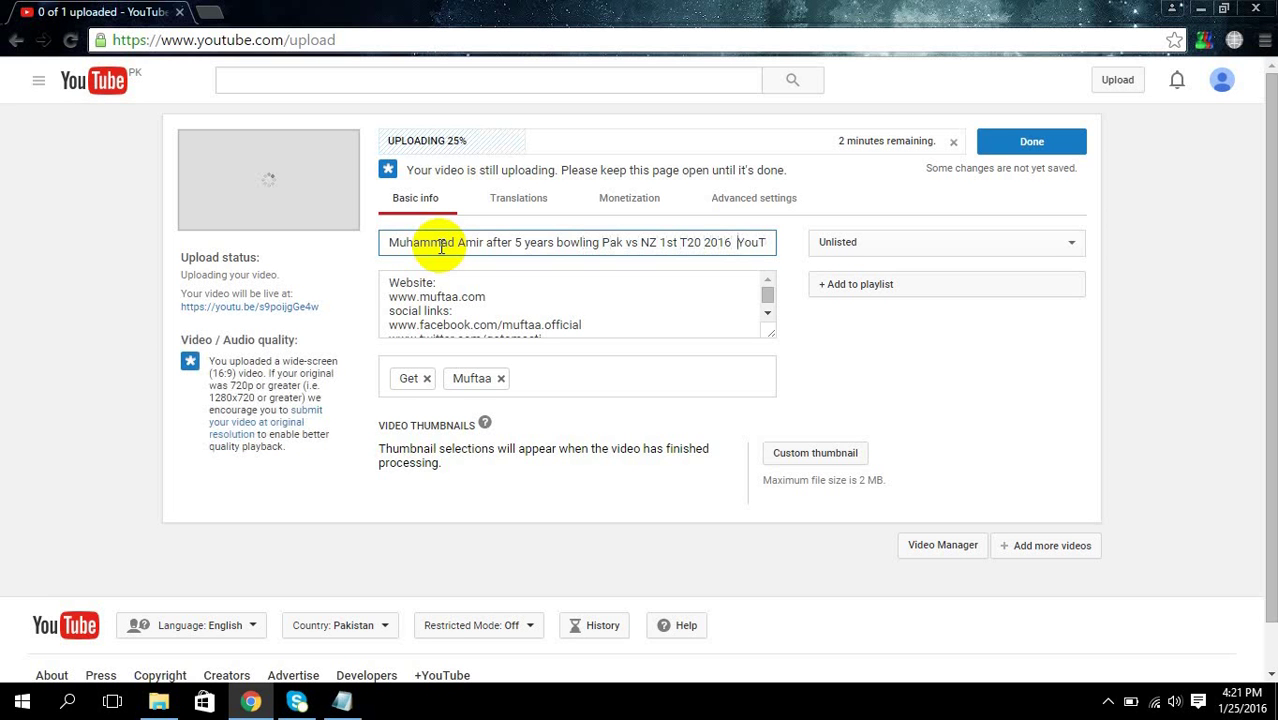
key("BackSpace")
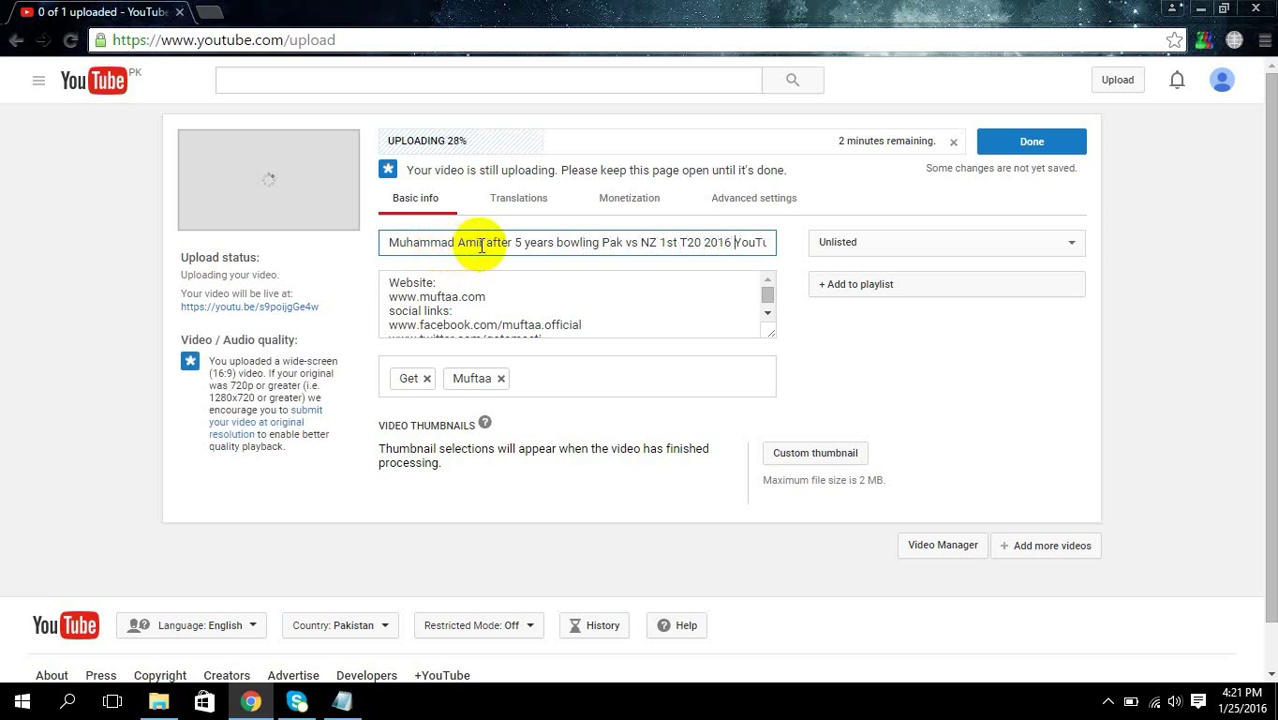
key("ctrl+a")
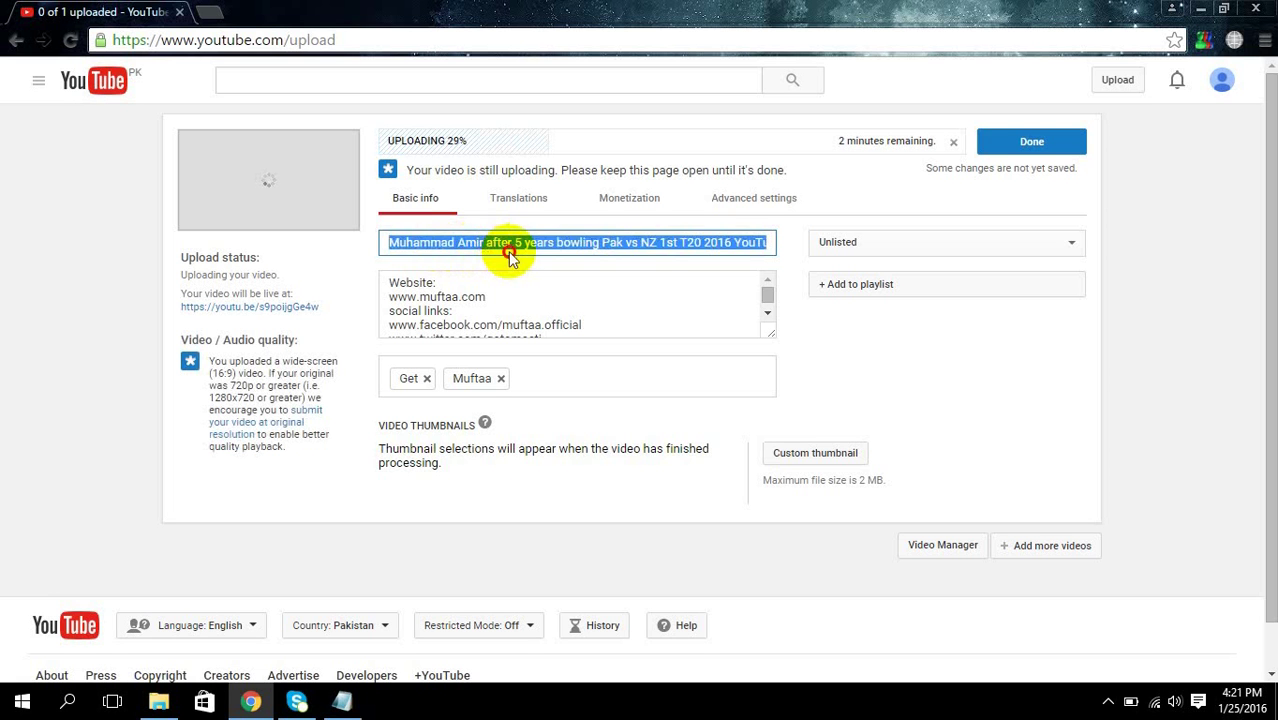
left_click(511, 243)
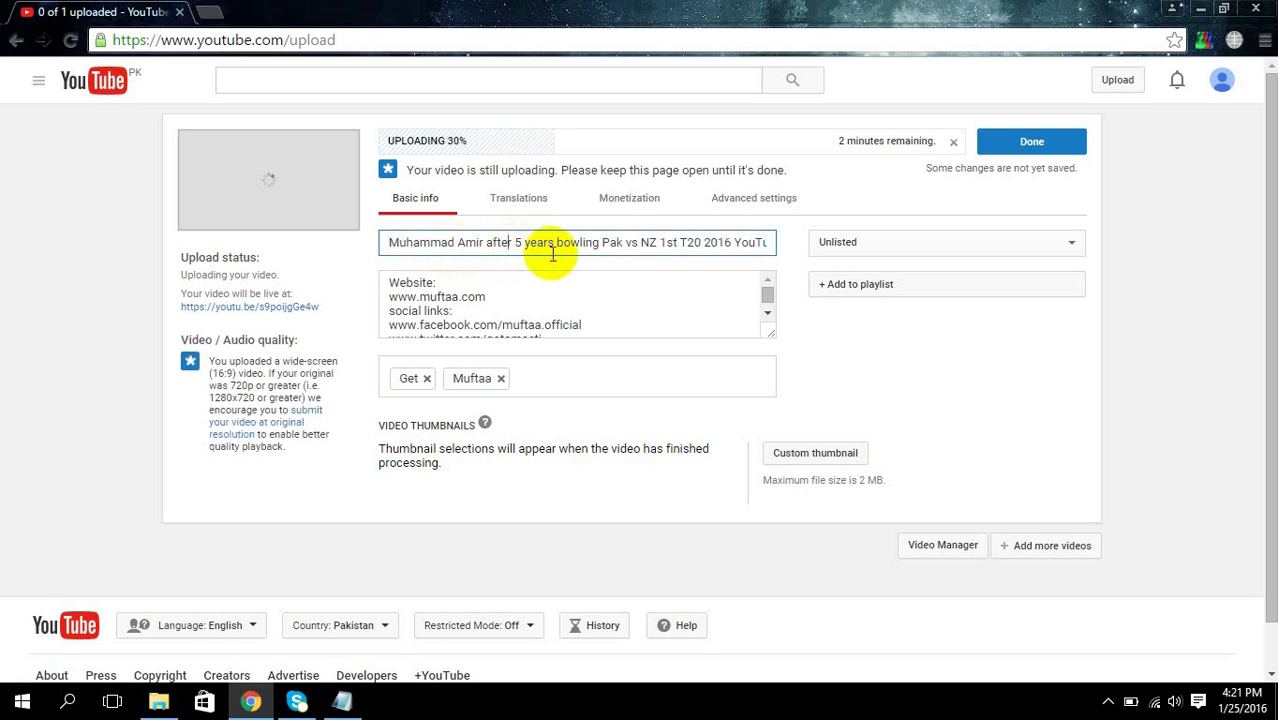
double_click(583, 242)
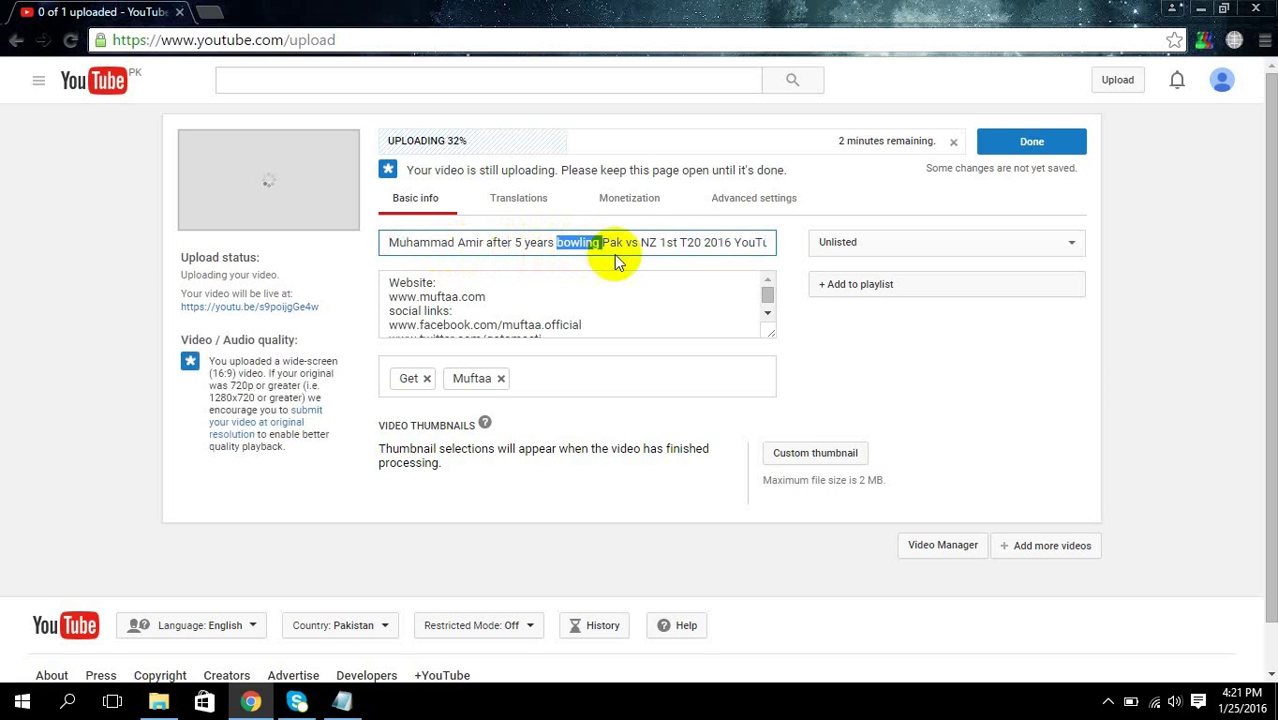
left_click(656, 242)
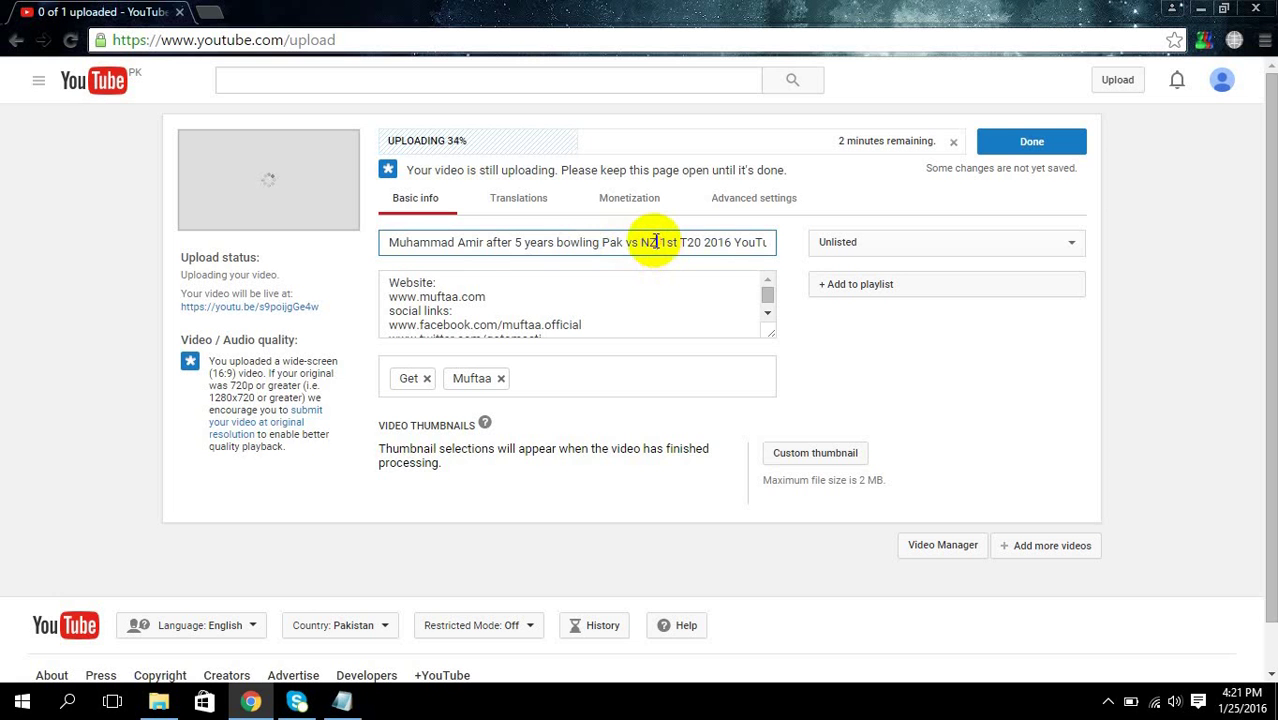
key("ctrl+a")
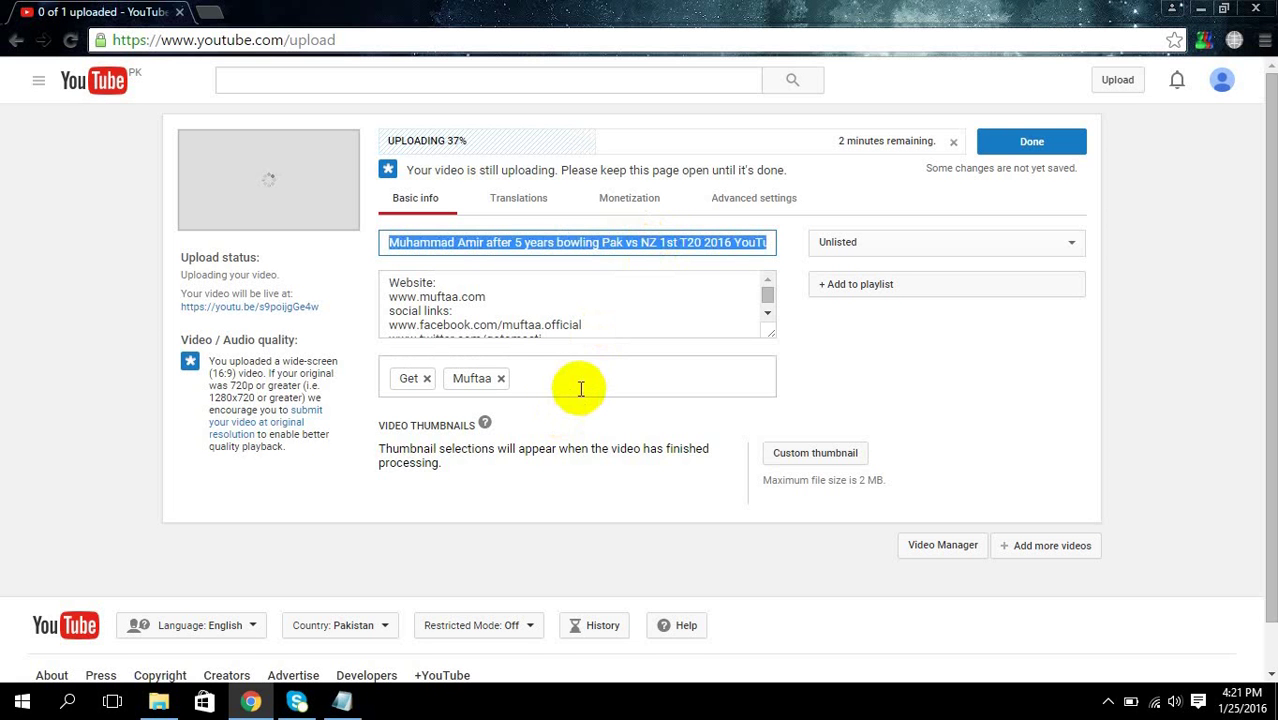
left_click(580, 388)
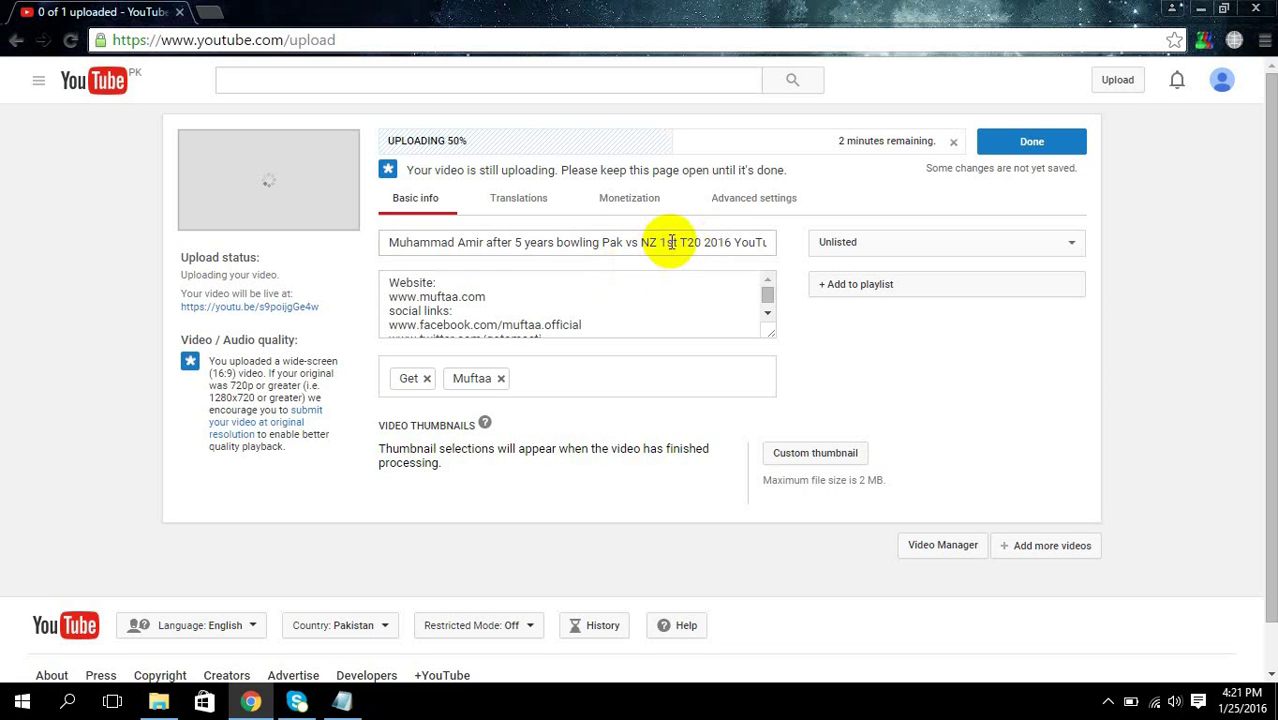
double_click(668, 242)
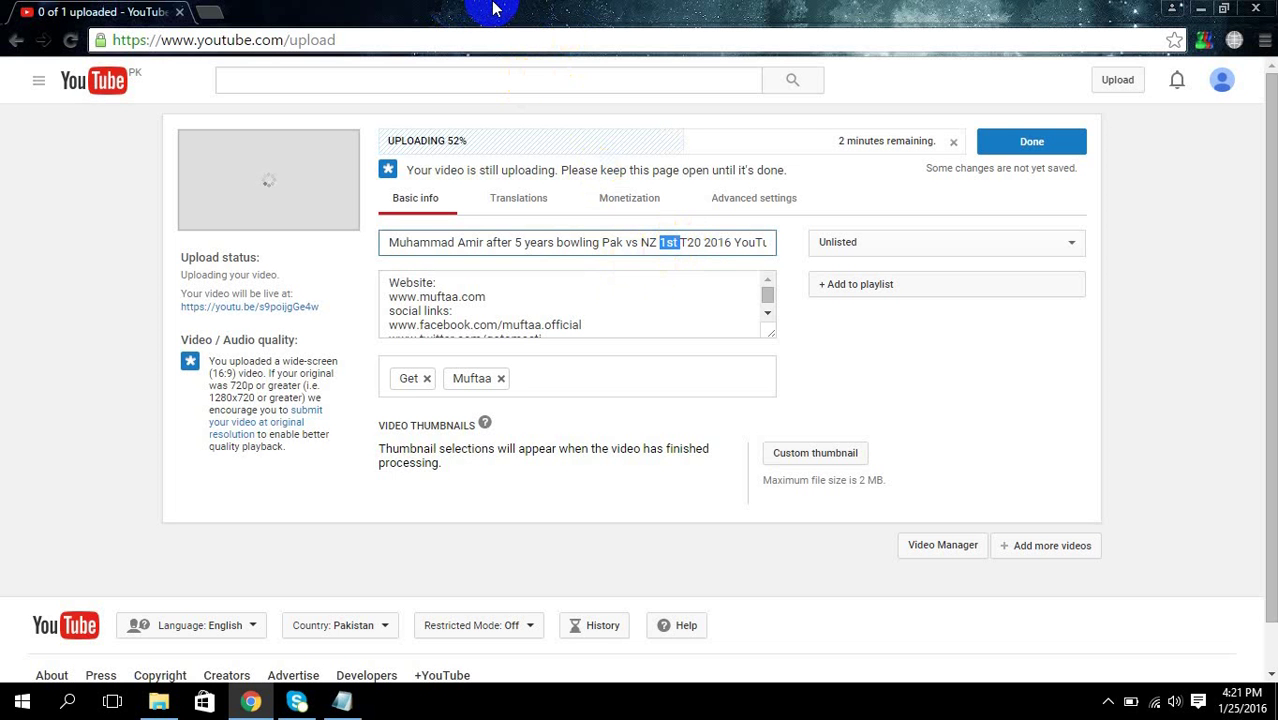
Step: Open the Google homepage in a new browser tab
left_click(214, 12)
left_click(343, 700)
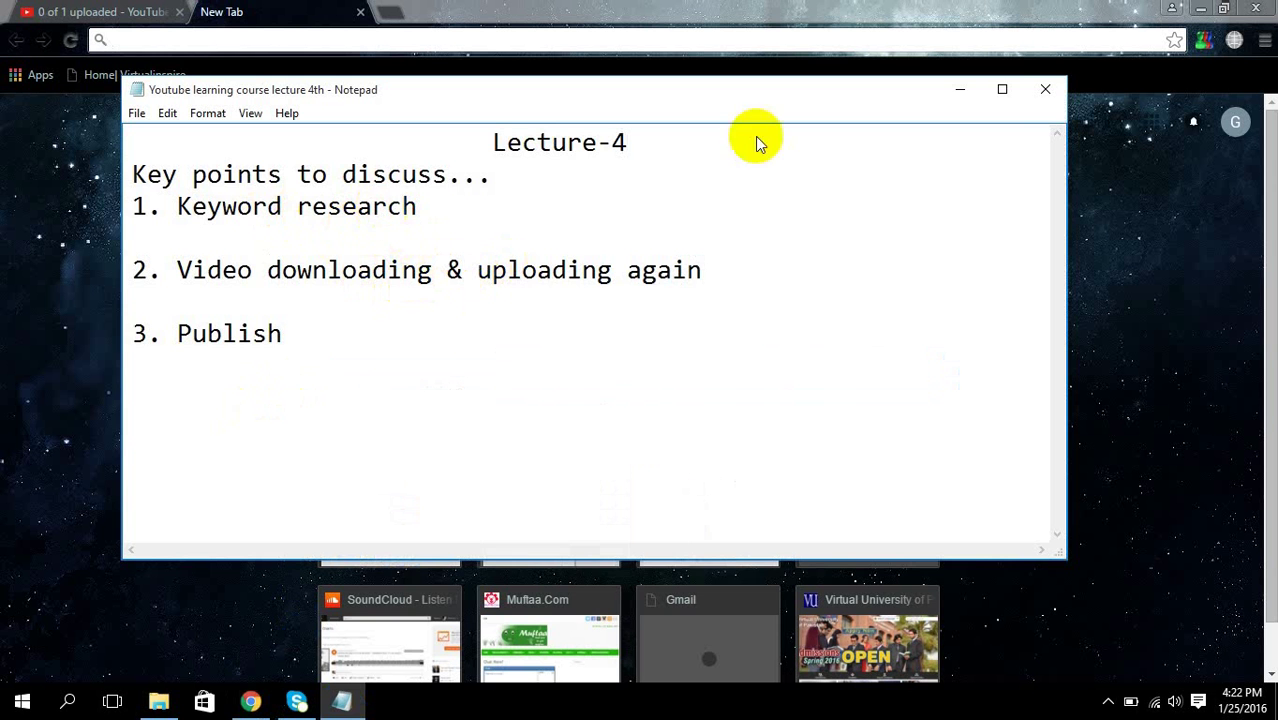
left_click(960, 97)
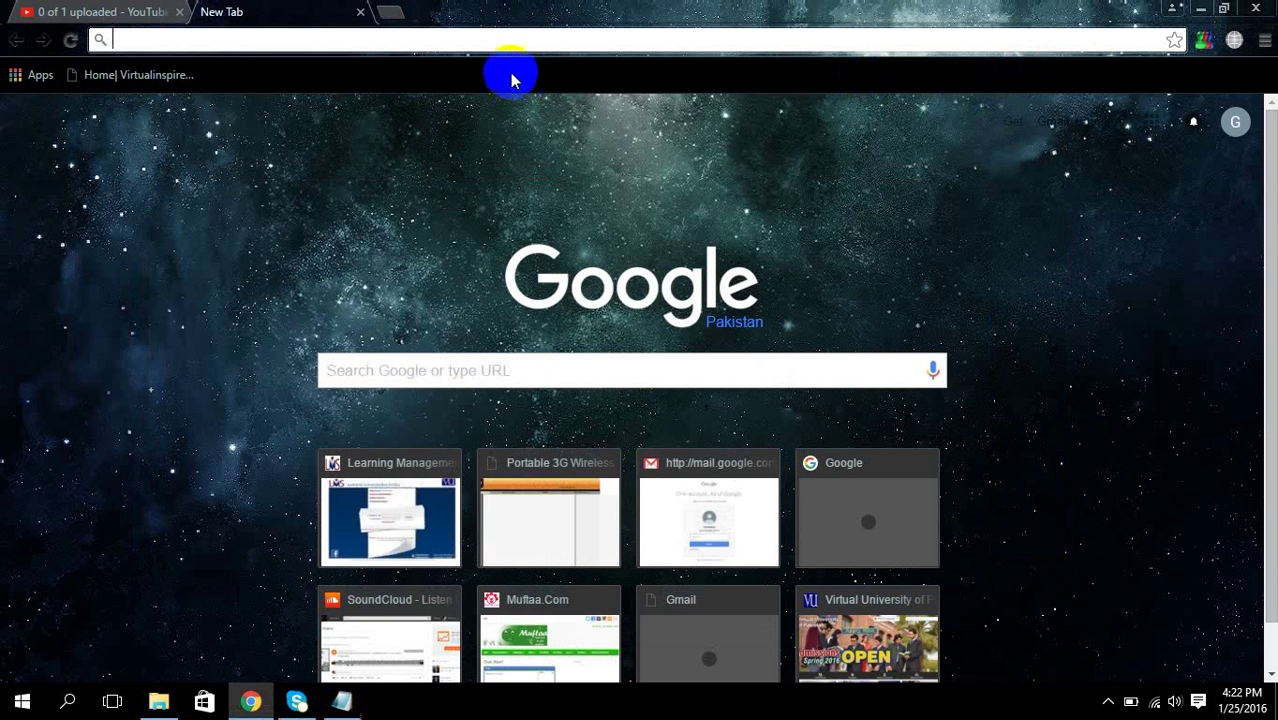
left_click(491, 43)
type("www.facebook.com")
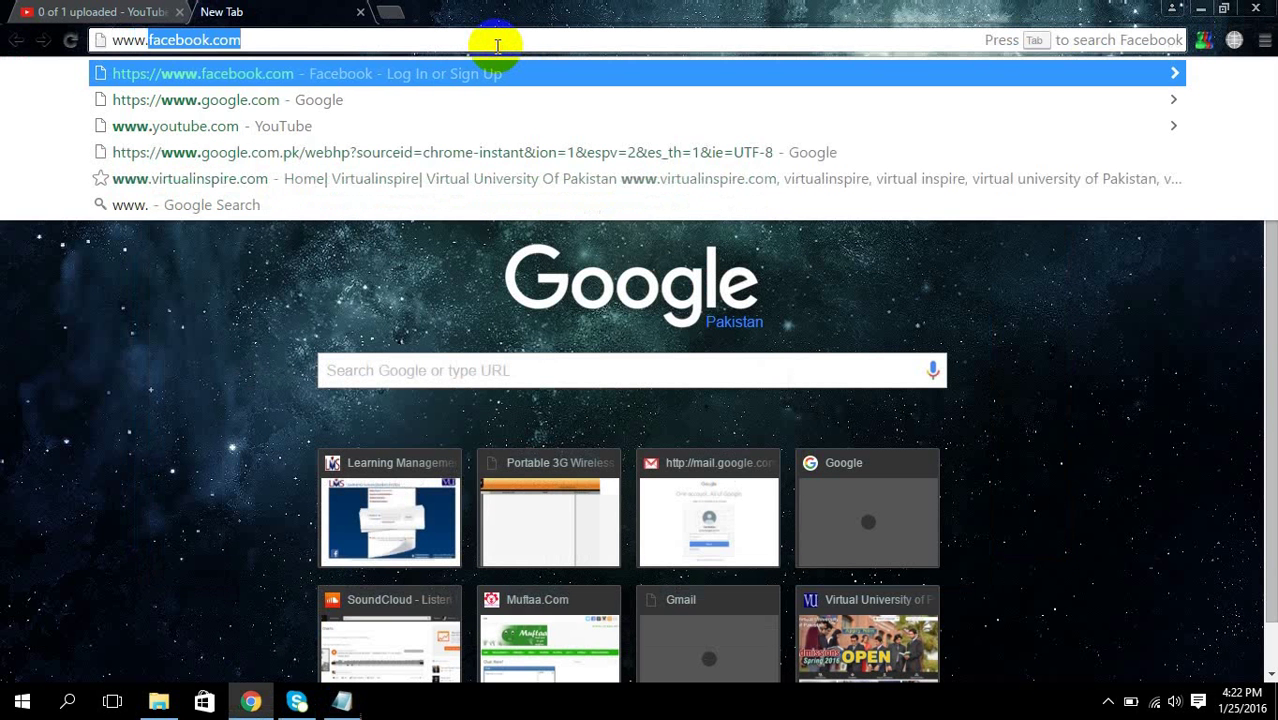
key("Down")
key("Return")
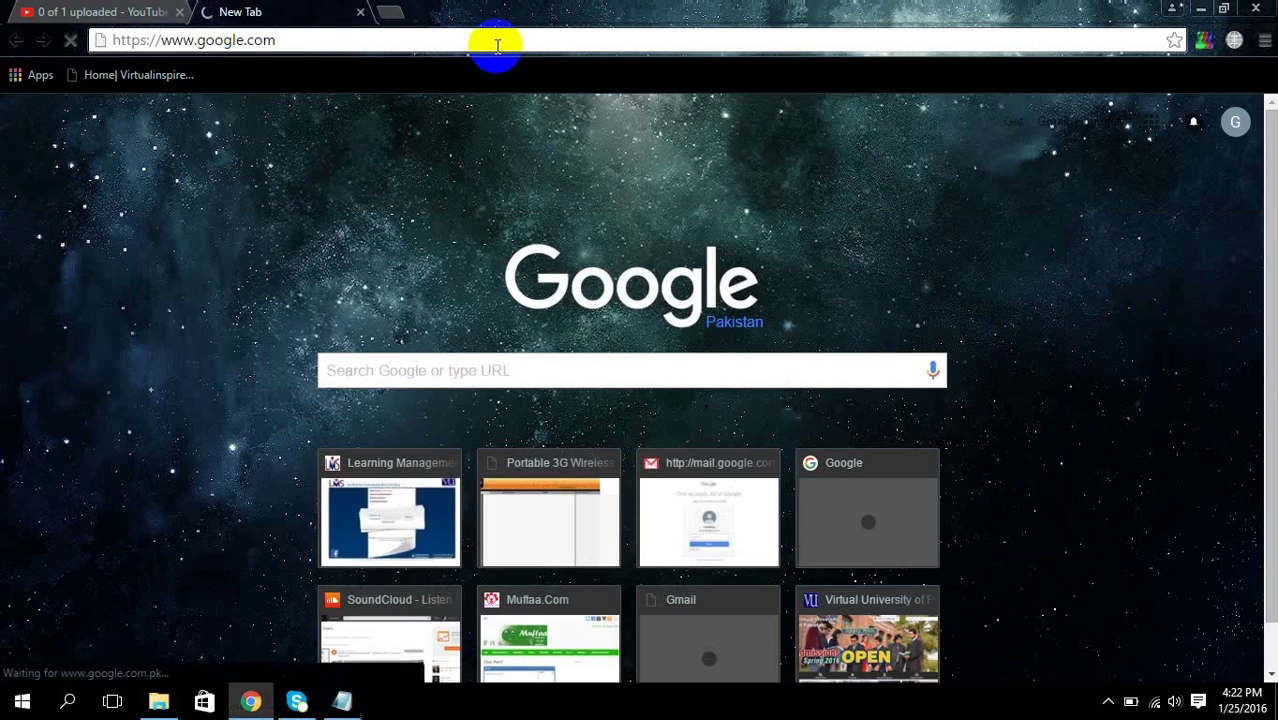
Step: Search Google for "muhammad amir after 5 years"
type("muh")
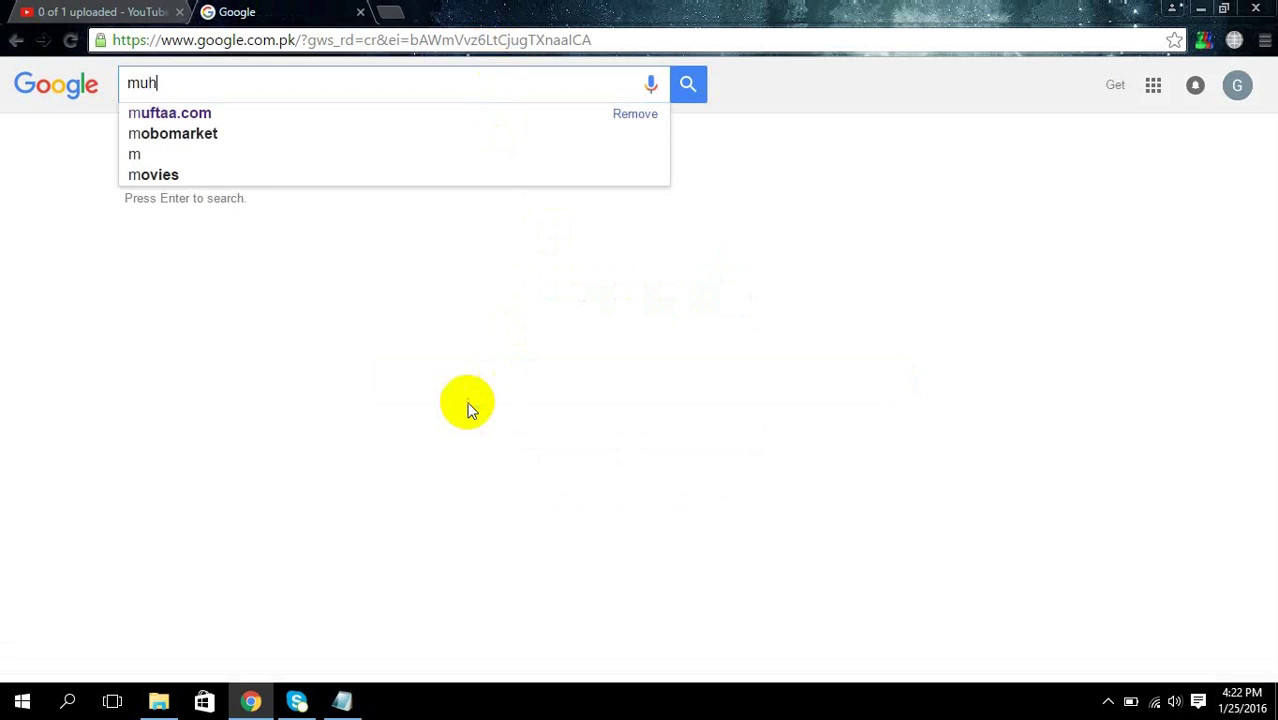
type("ammad ")
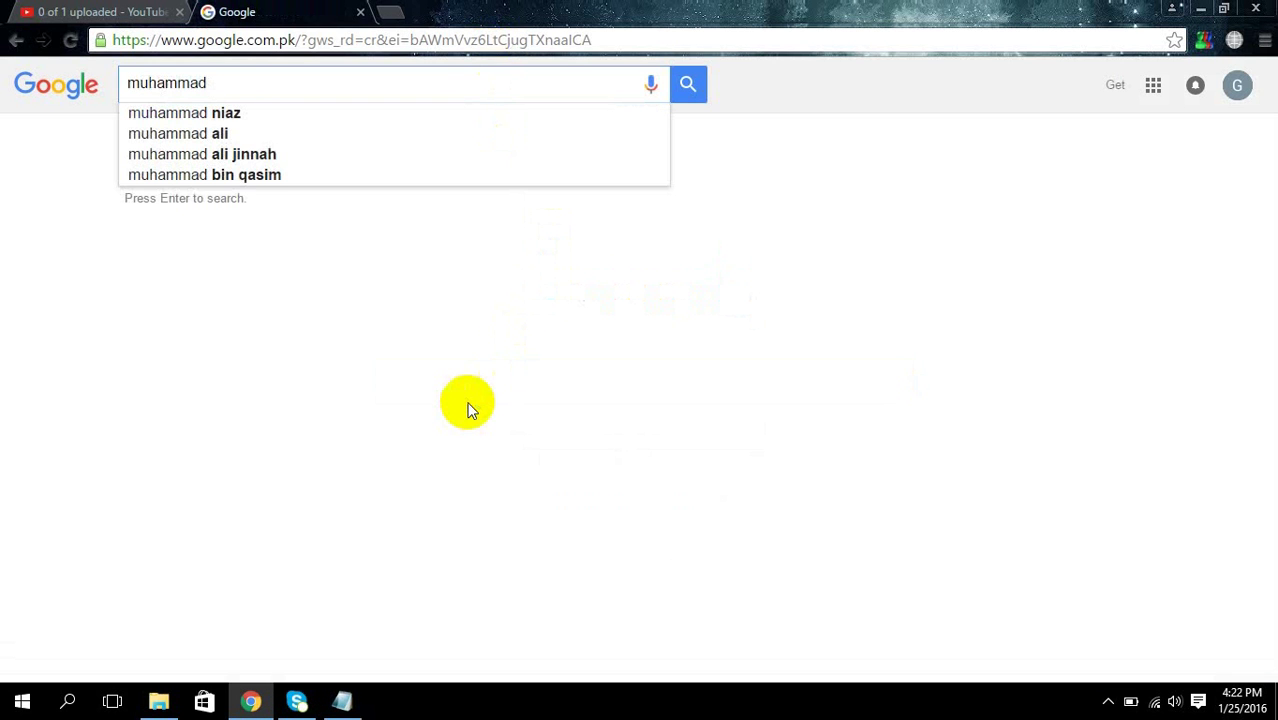
type("amir after")
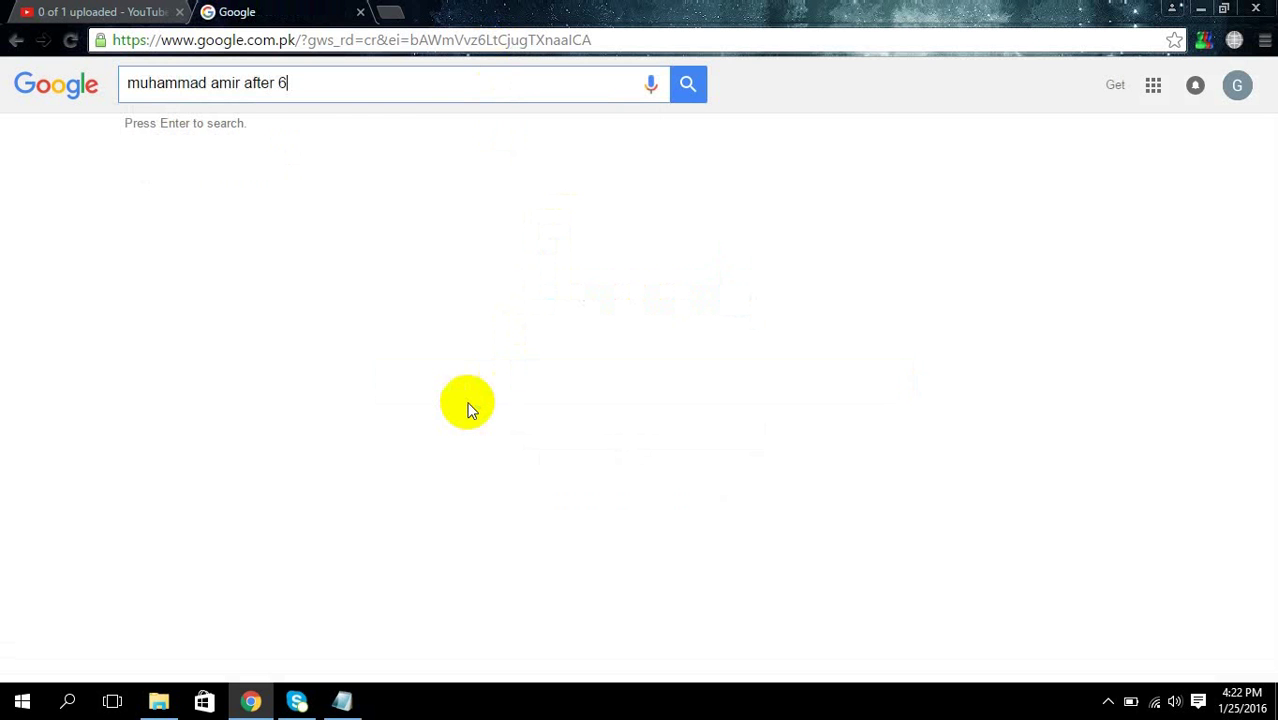
type(" 5 years")
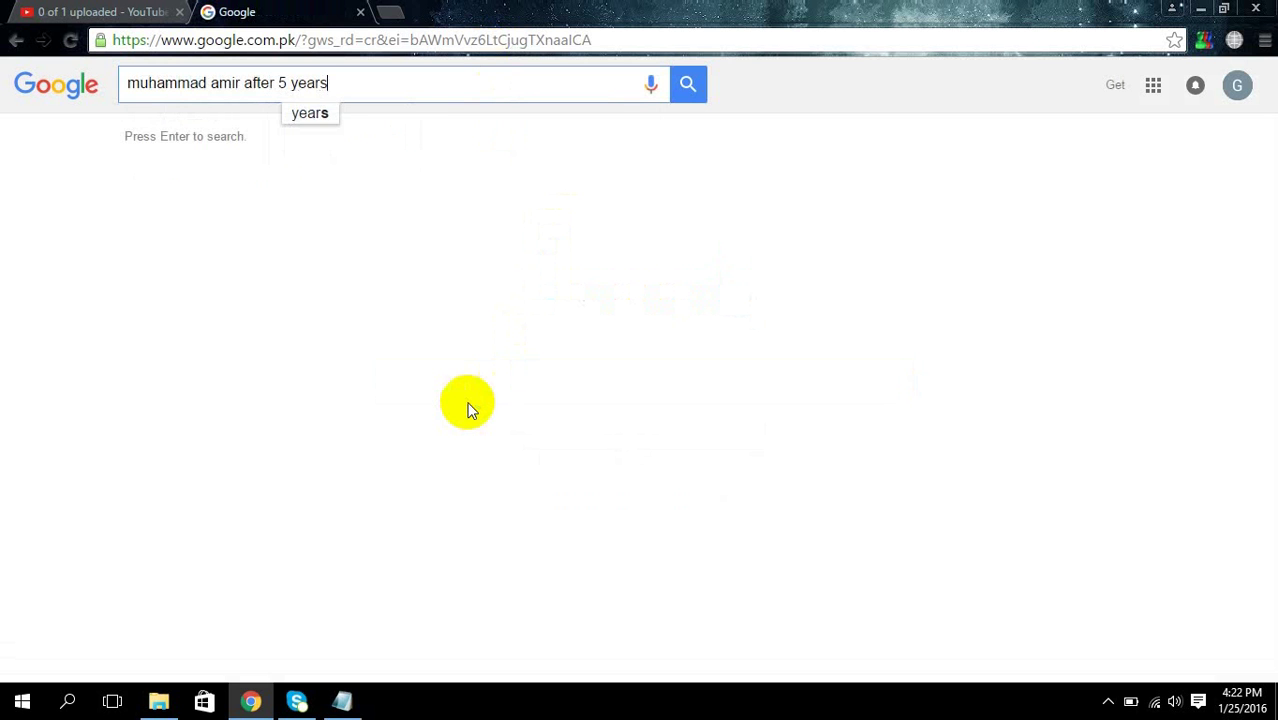
key("Return")
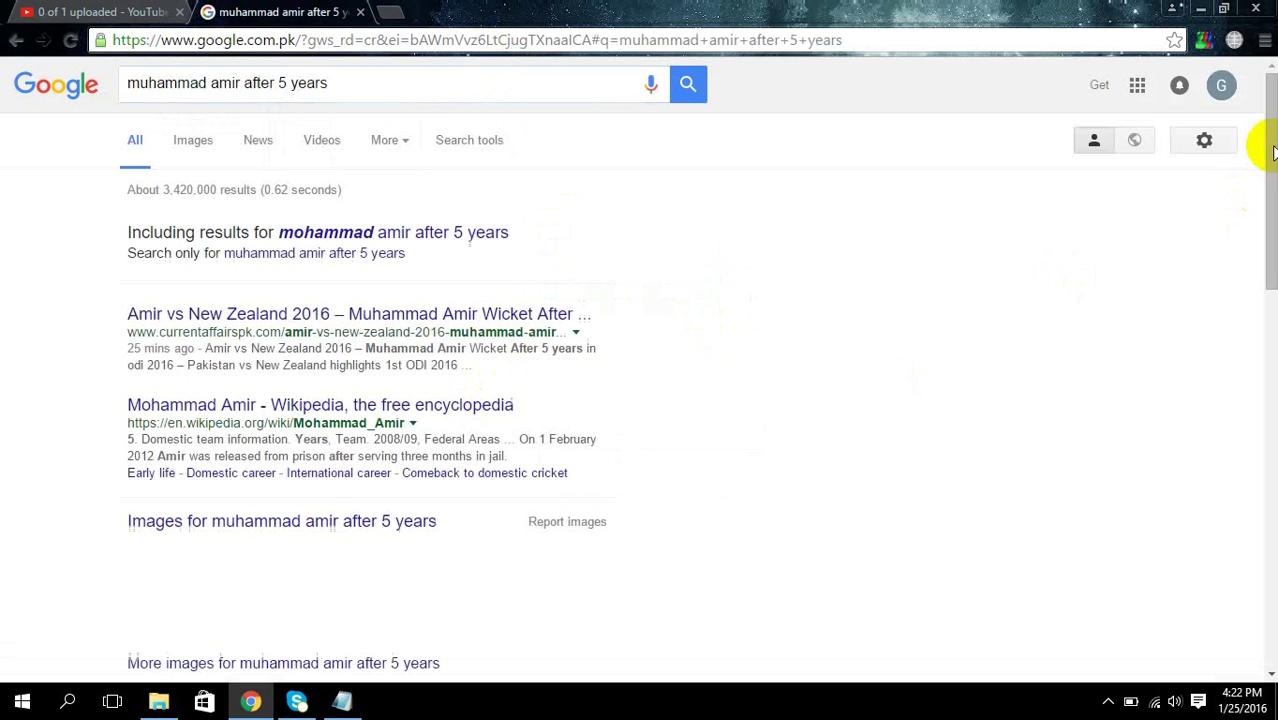
Step: Copy the full list of related searches at the end of the Google results page
left_click_drag(1270, 148, 1272, 515)
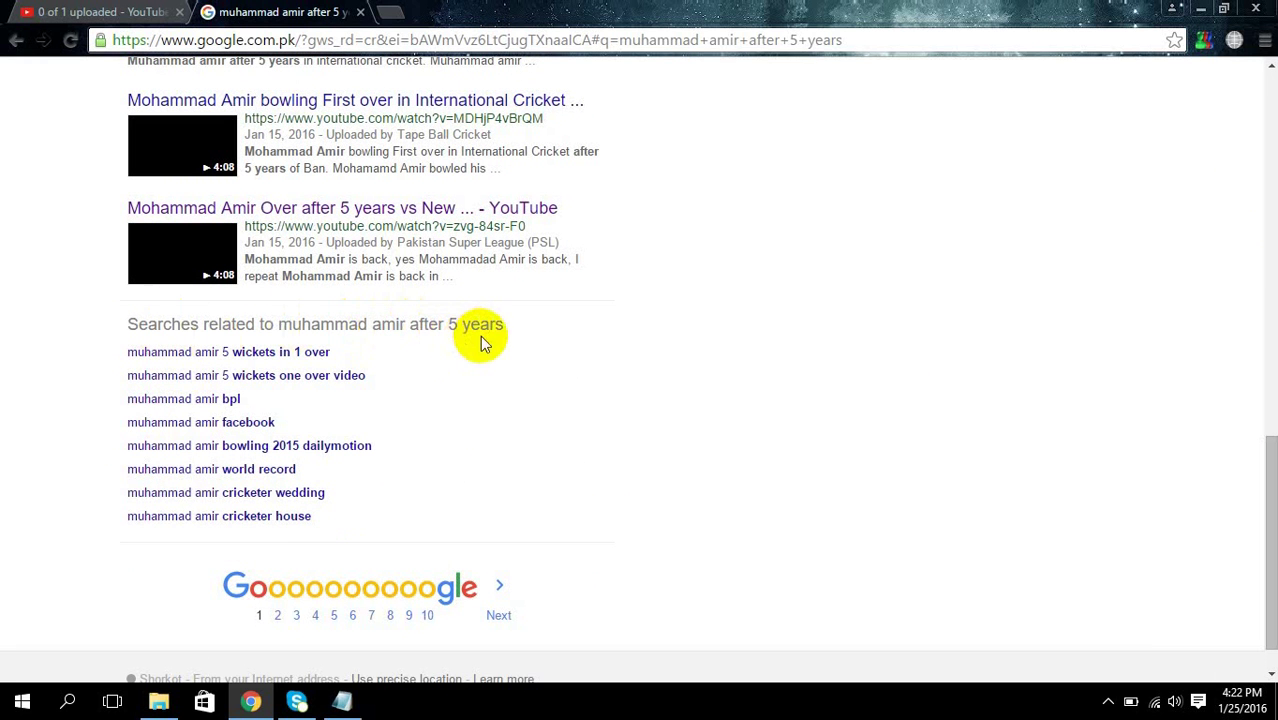
left_click_drag(322, 518, 128, 357)
key("ctrl+c")
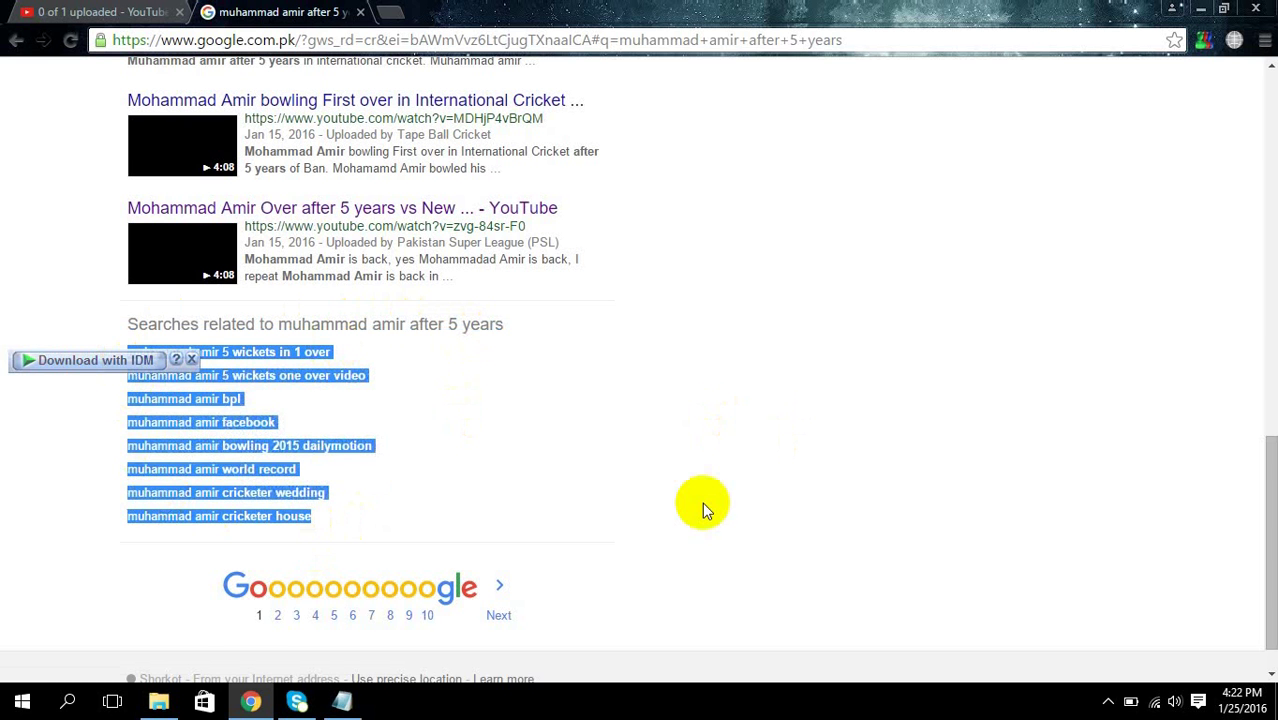
Step: Switch to Word 2013, create a blank document and paste the copied related searches into it
left_click(69, 701)
type("winword")
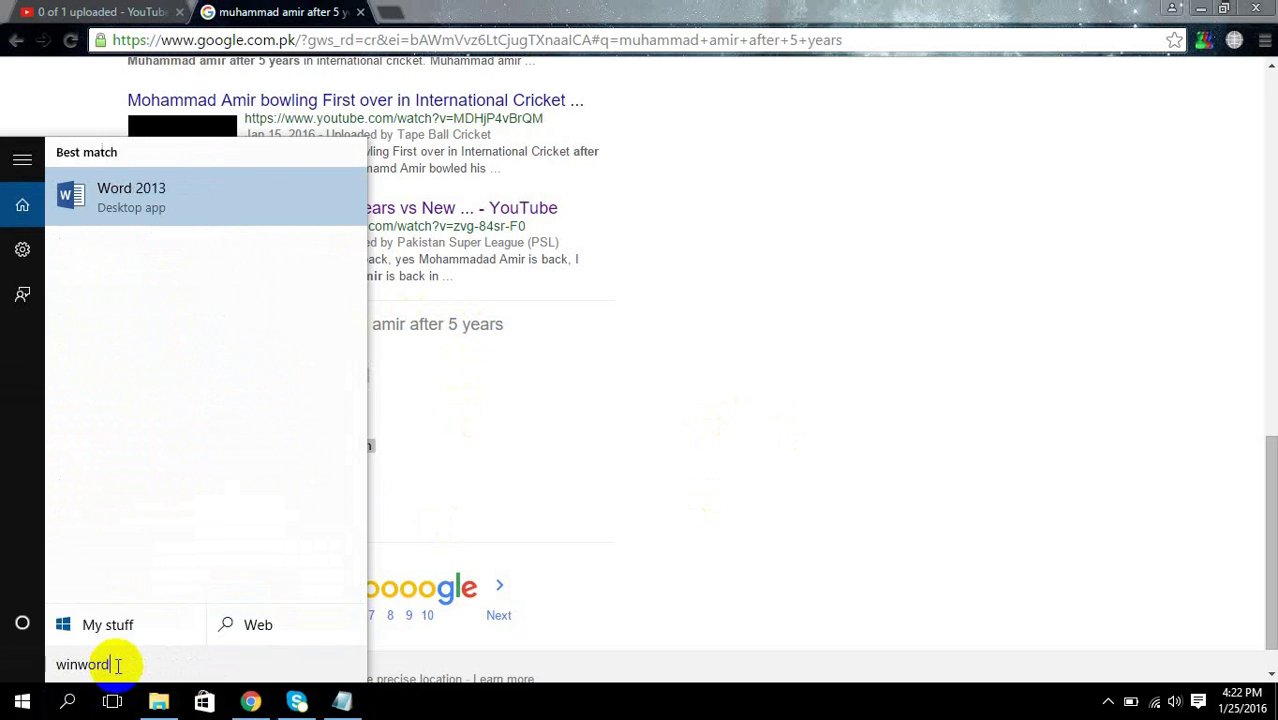
key("Return")
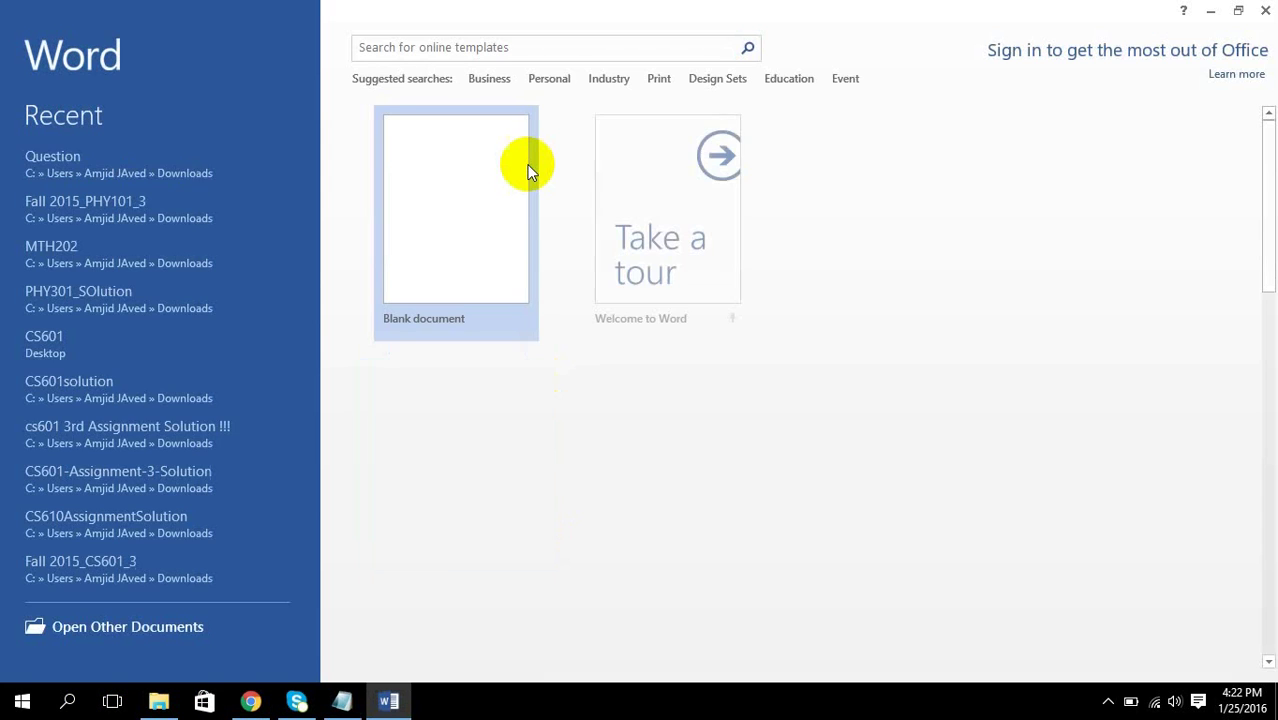
left_click(527, 164)
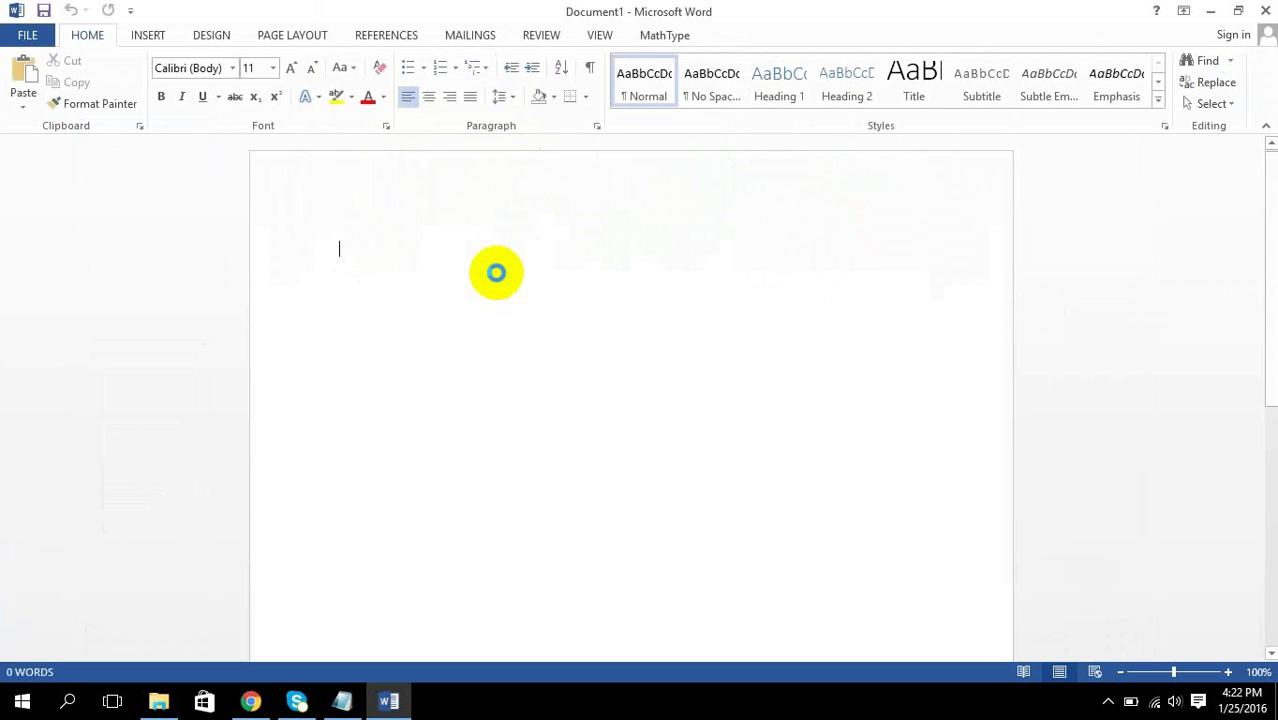
key("ctrl+v")
left_click(442, 270)
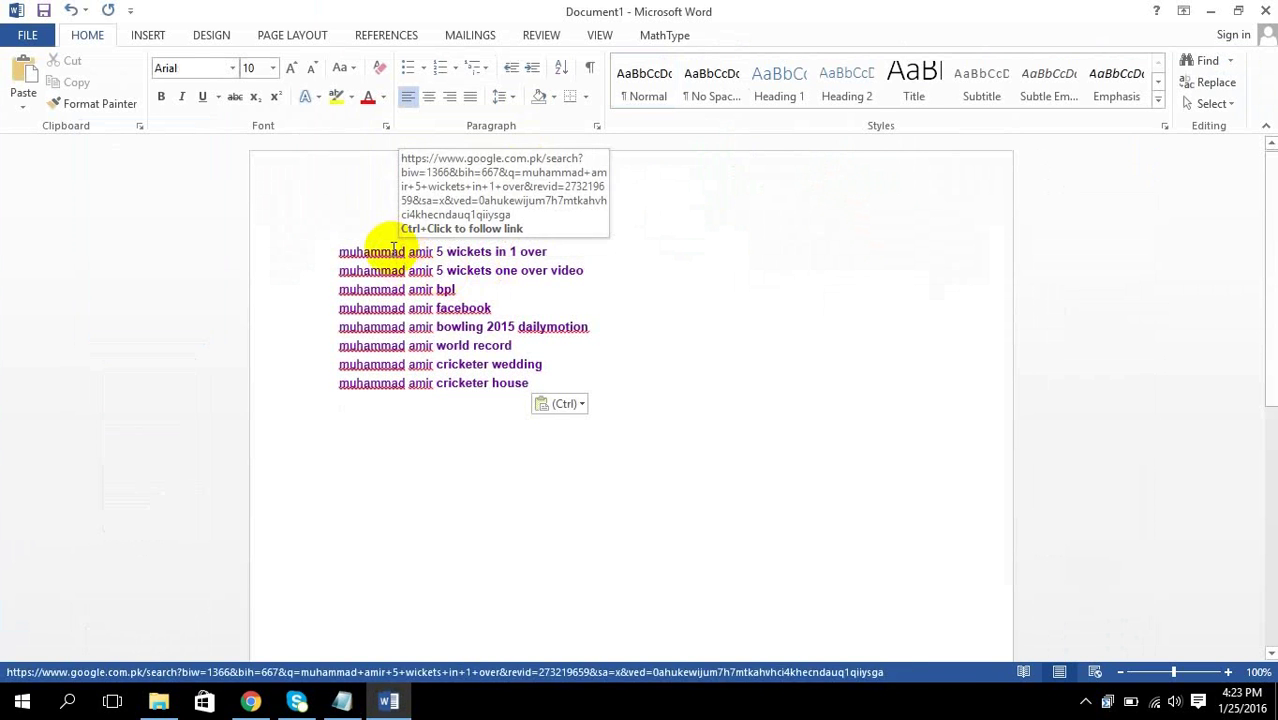
right_click(398, 252)
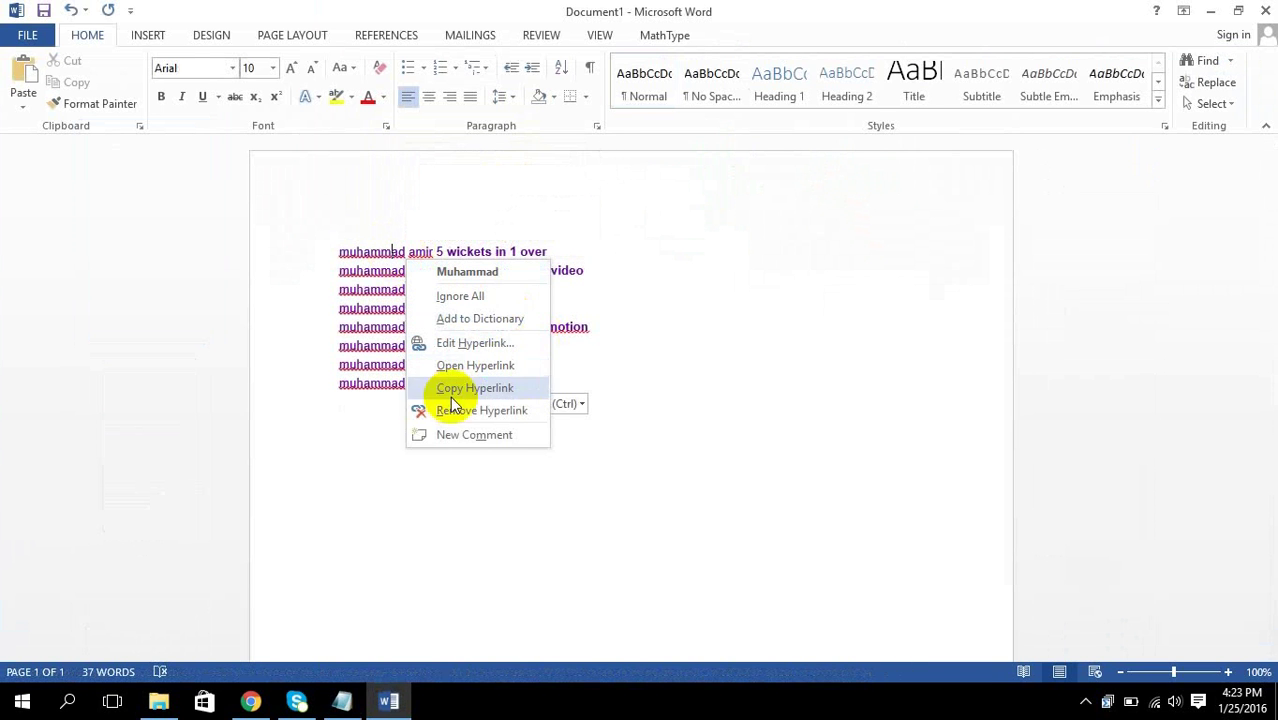
left_click(368, 412)
key("ctrl+a")
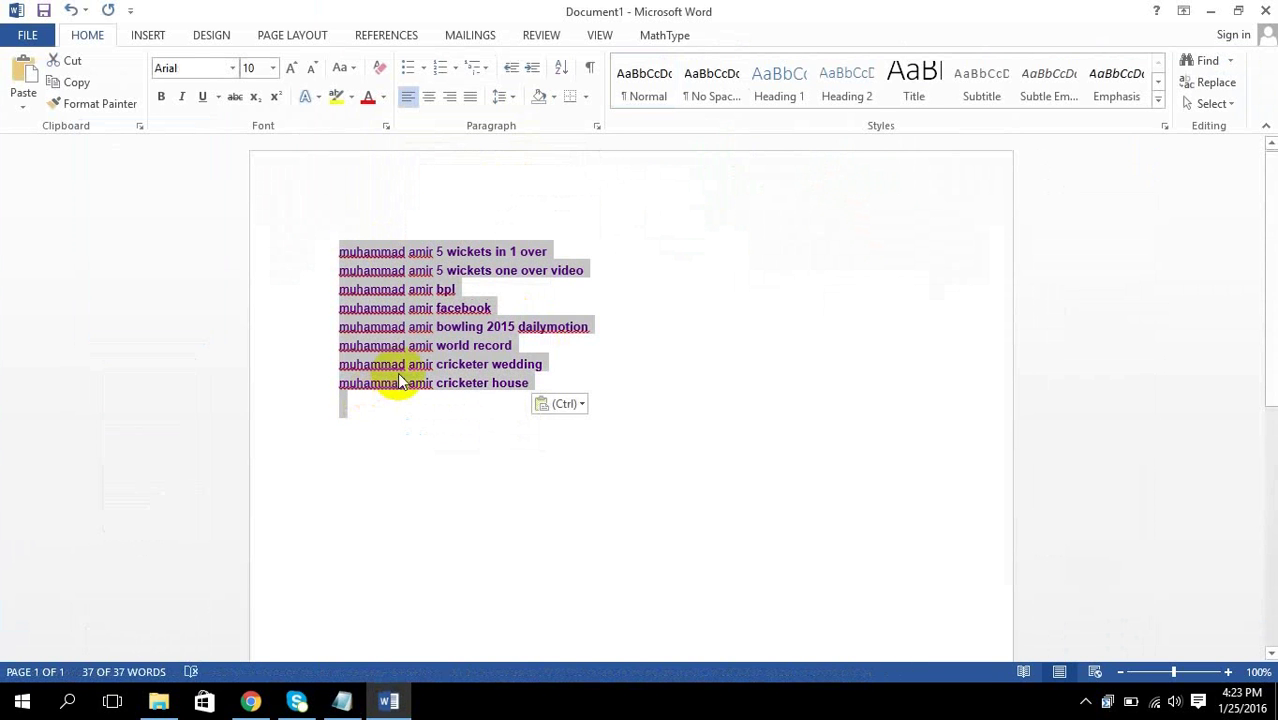
right_click(403, 381)
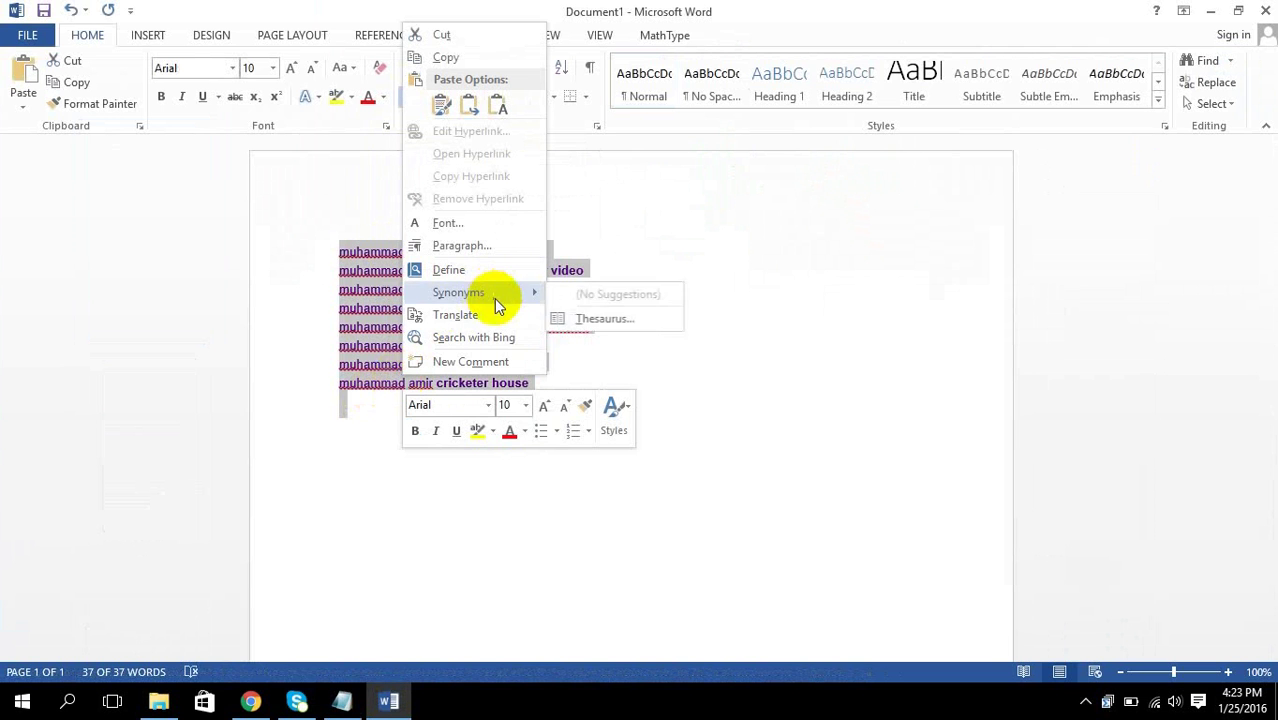
left_click(320, 302)
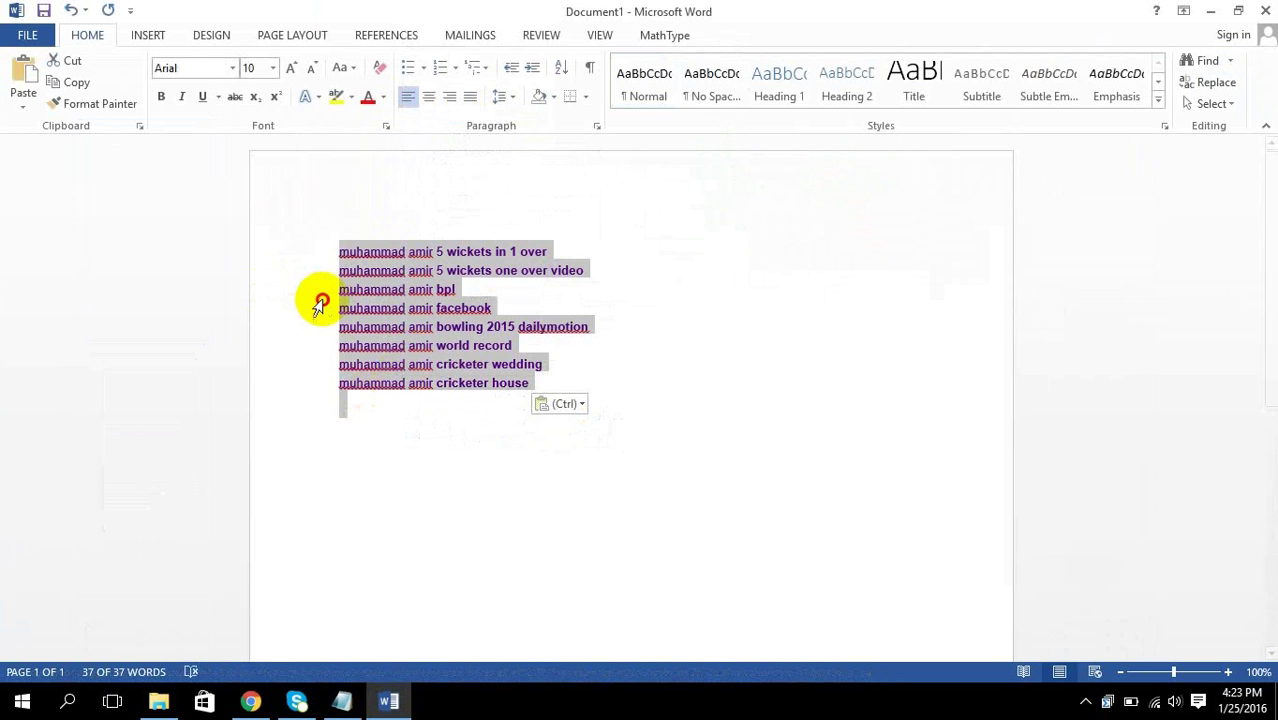
Step: Remove the hyperlinks from all eight pasted keyword lines, from "muhammad amir 5 wickets in 1 over" to "muhammad amir cricketer house"
left_click(433, 248)
right_click(433, 246)
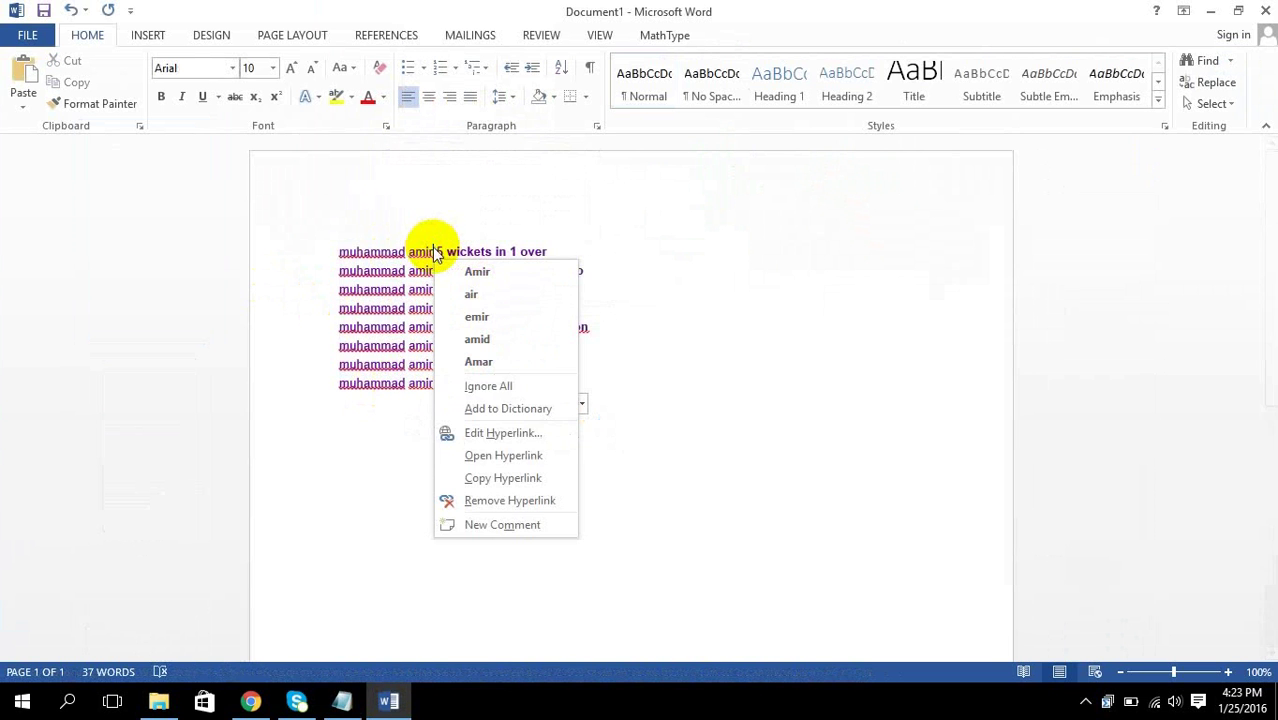
left_click(516, 501)
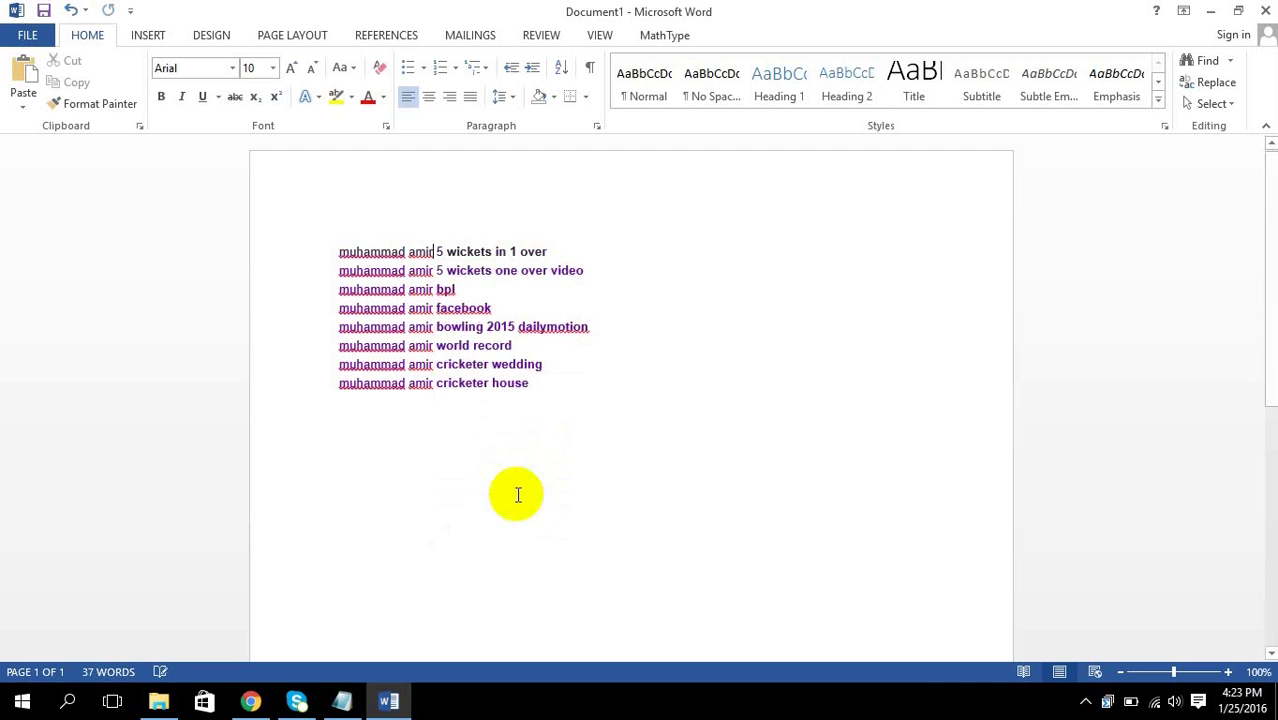
right_click(487, 270)
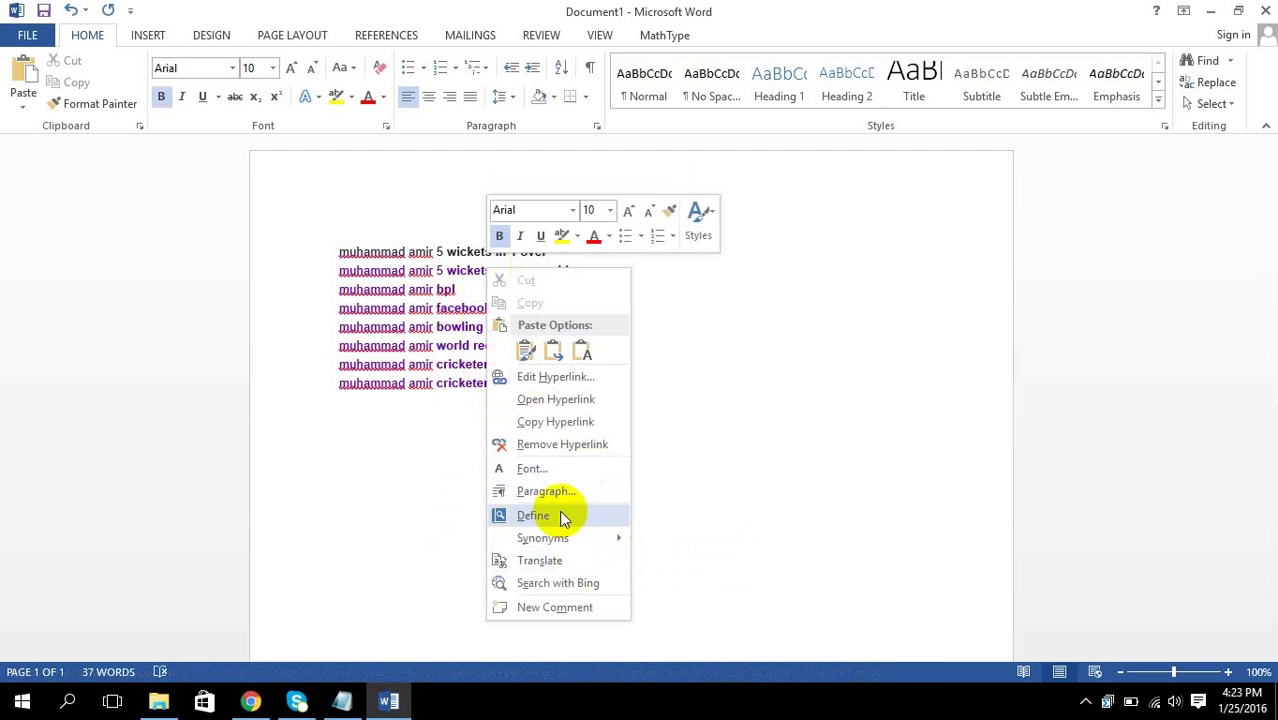
left_click(578, 442)
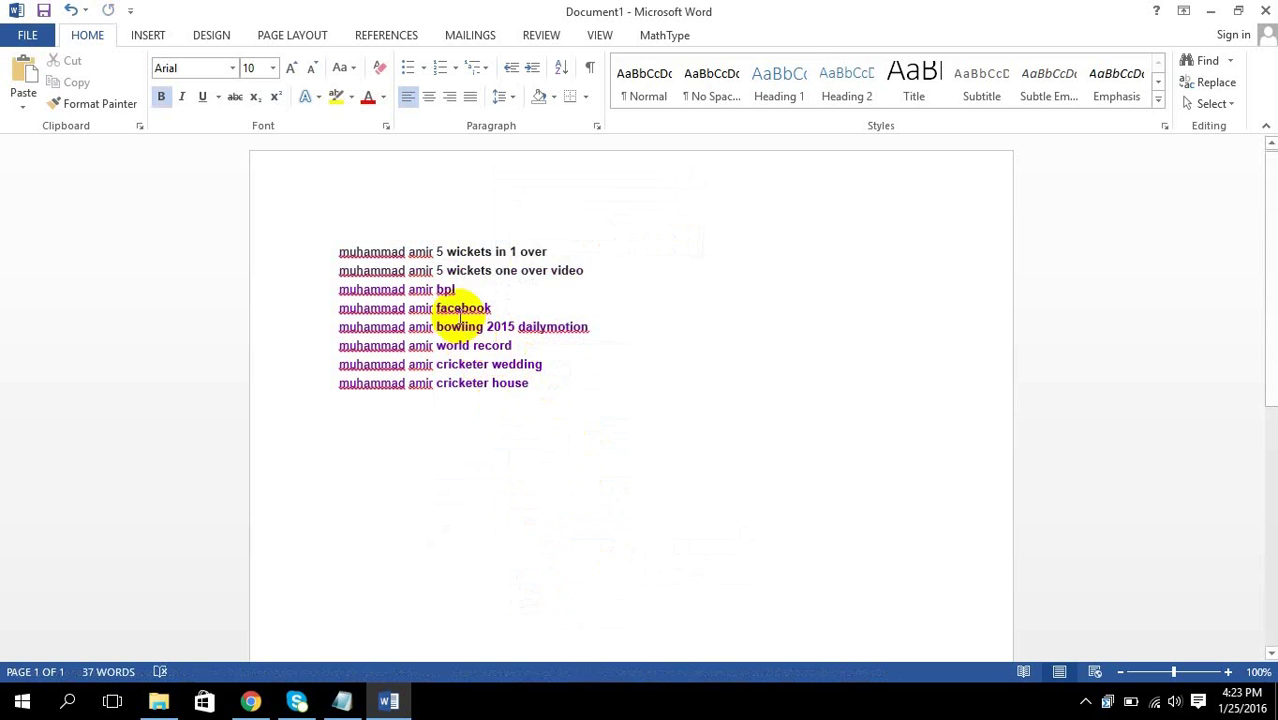
right_click(431, 289)
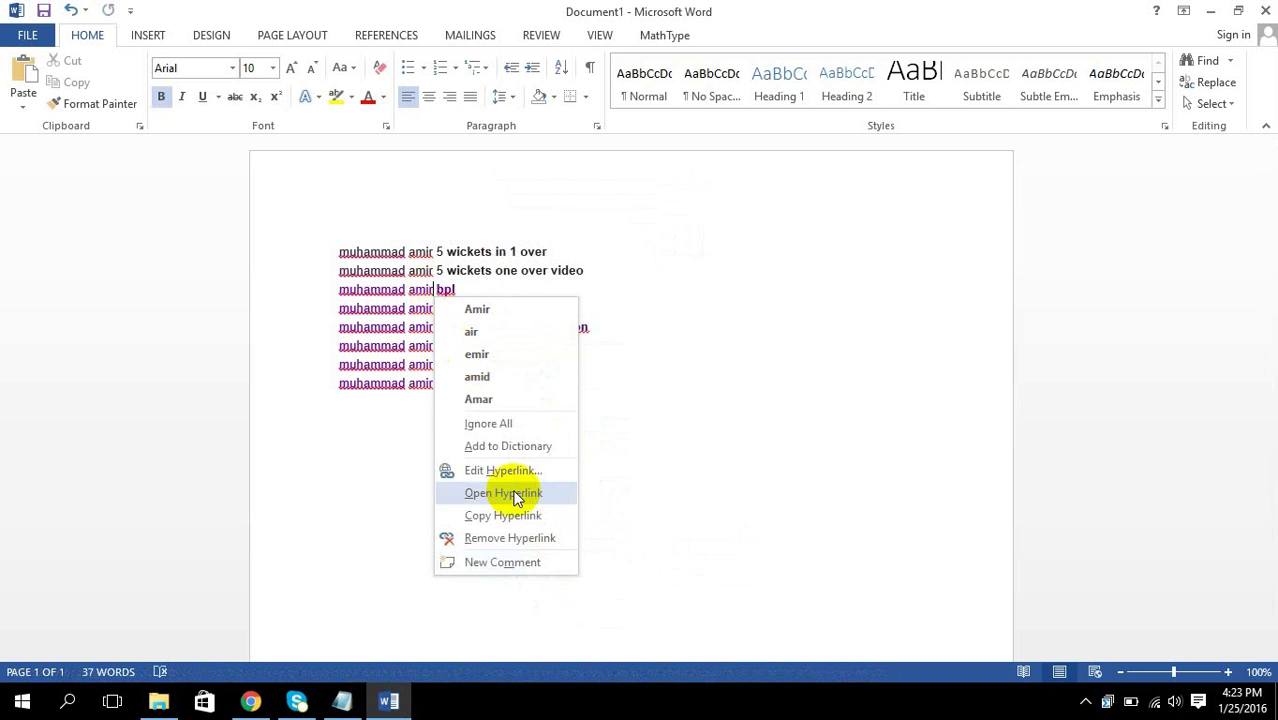
left_click(510, 537)
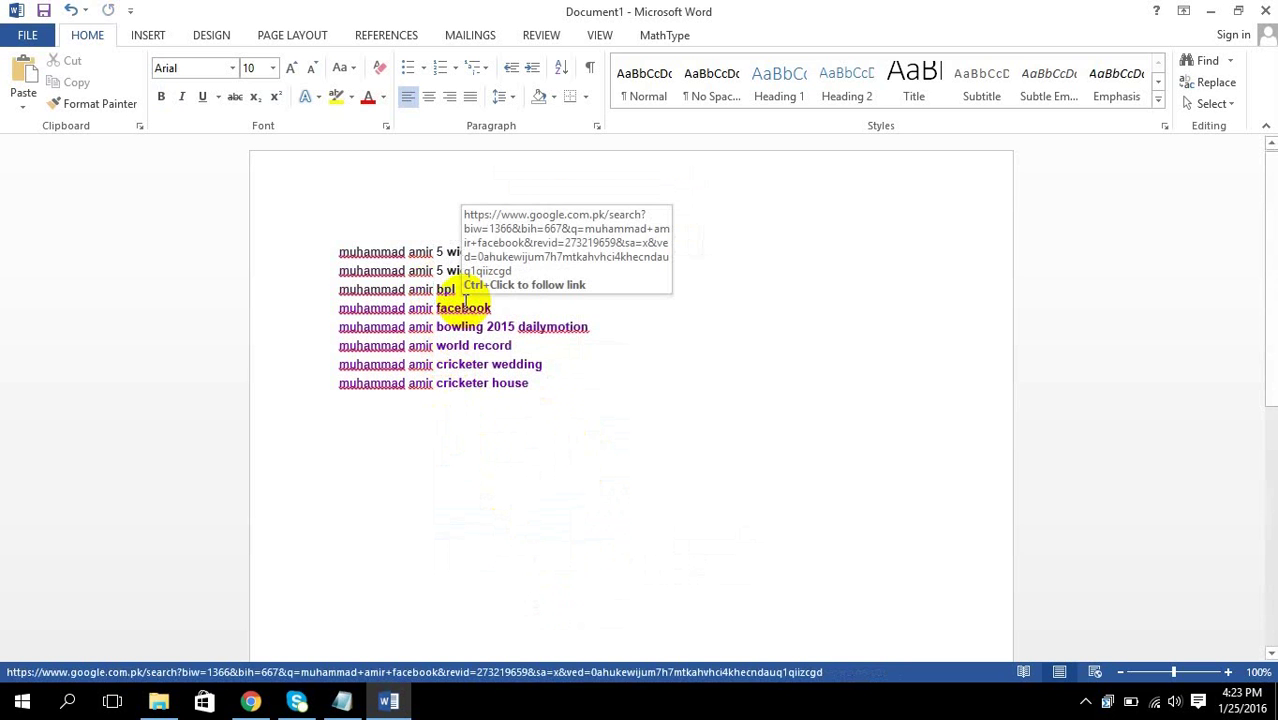
right_click(464, 302)
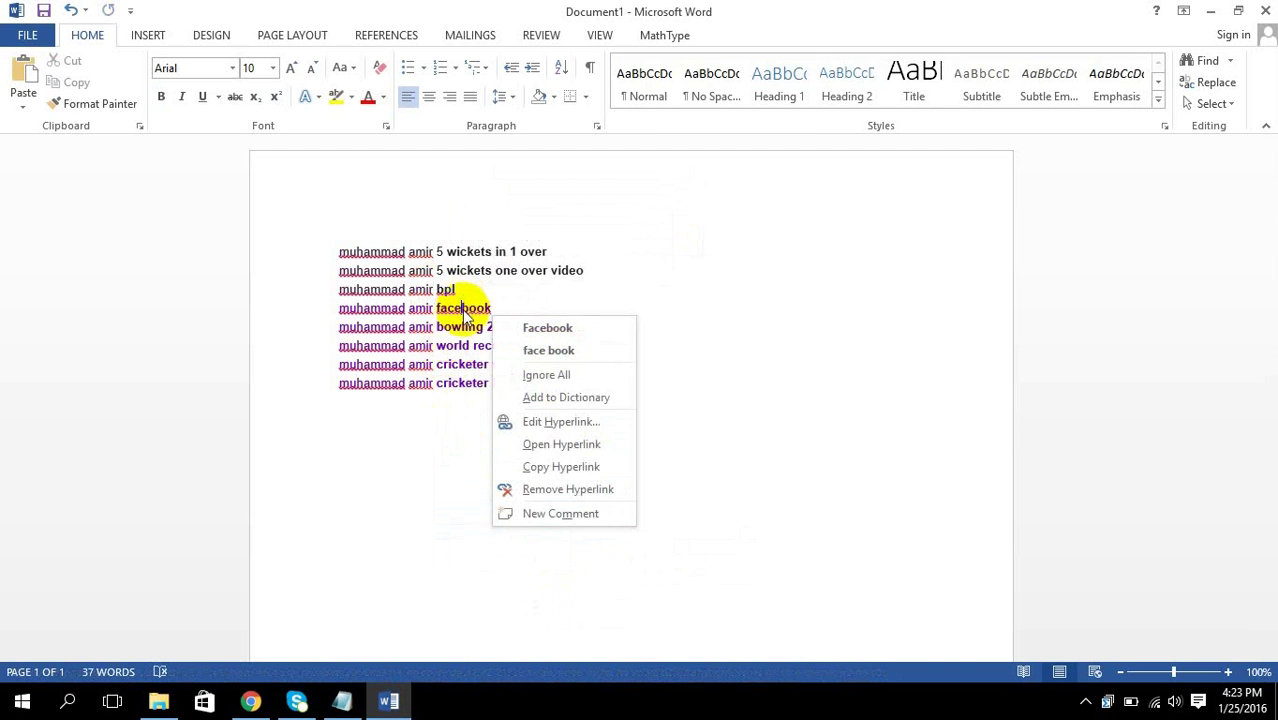
left_click(545, 489)
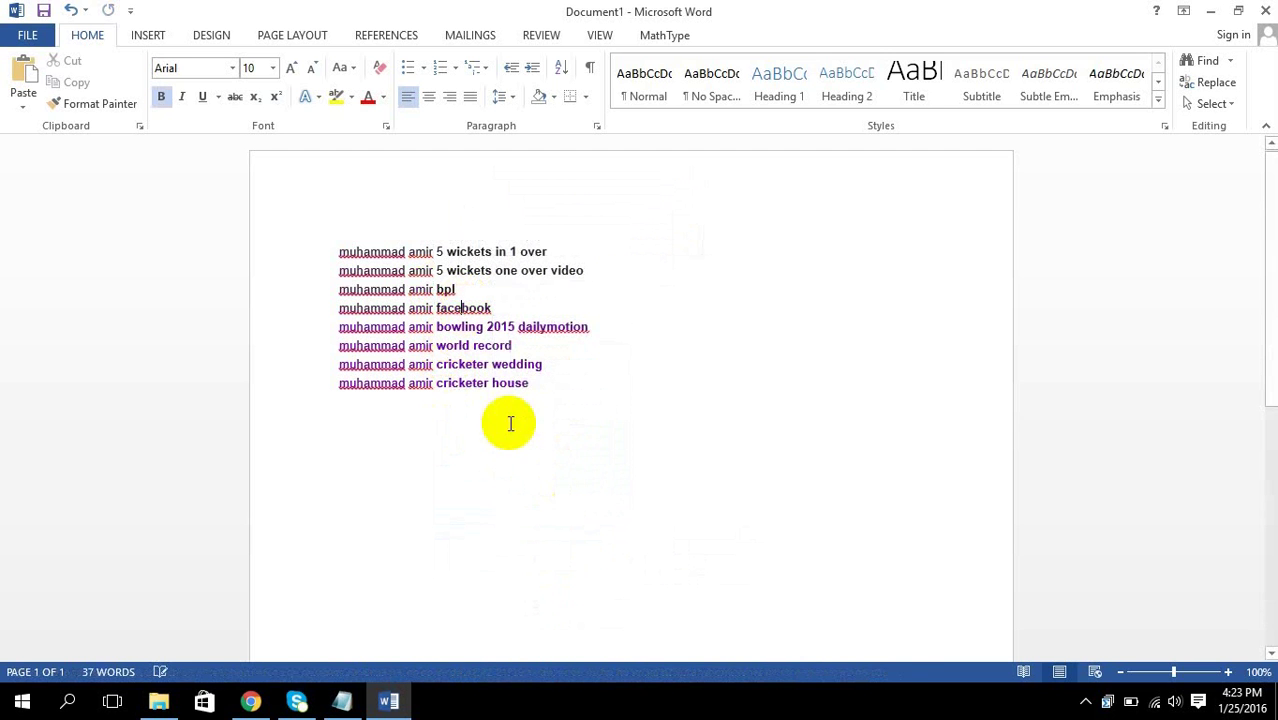
right_click(489, 328)
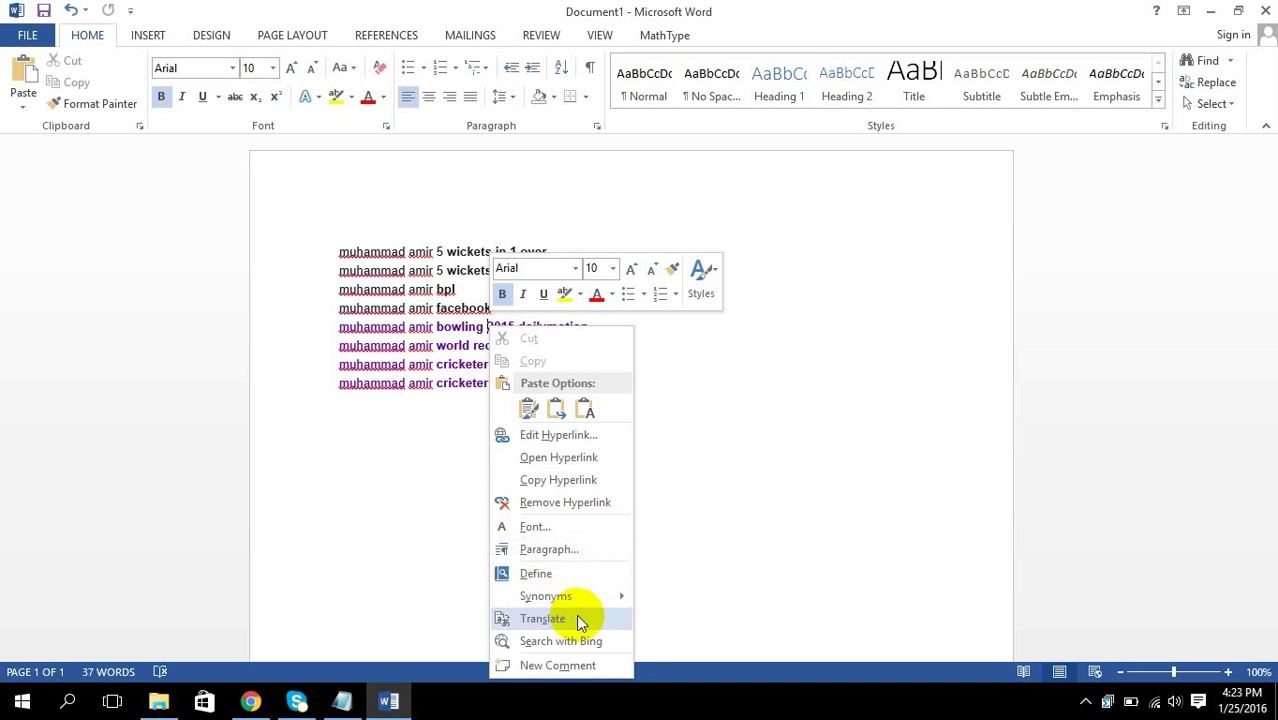
left_click(578, 502)
right_click(499, 344)
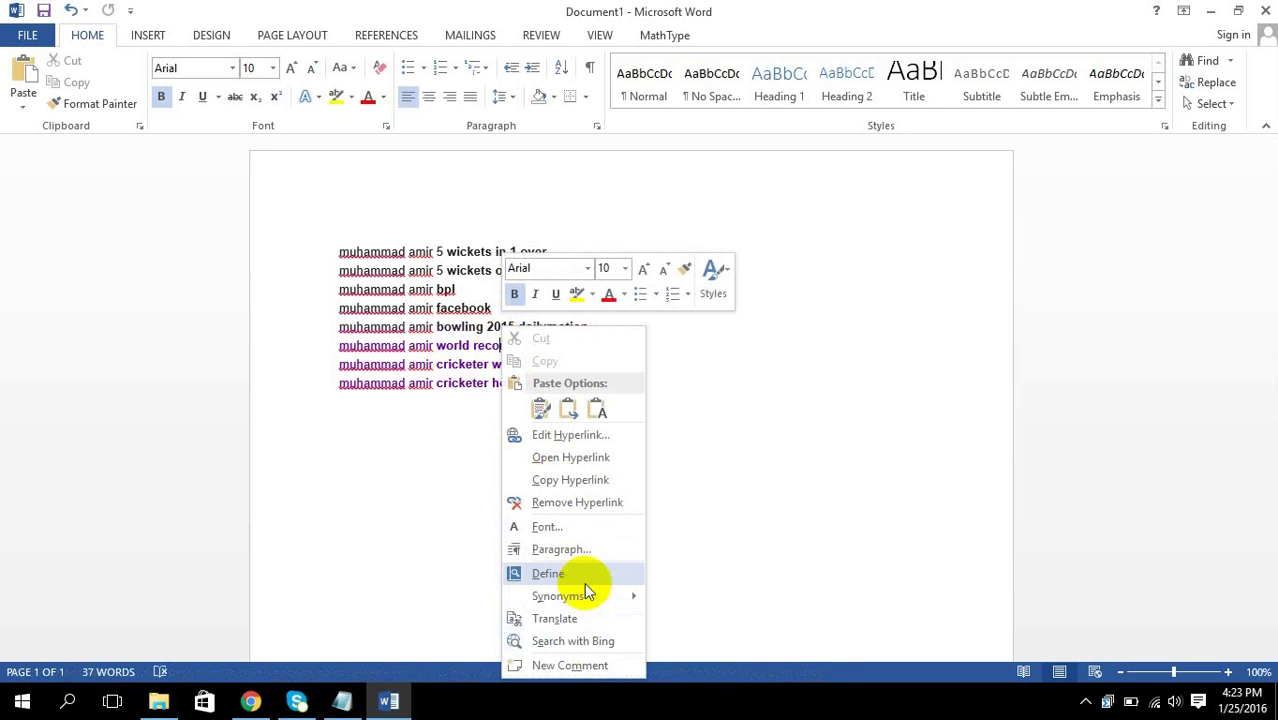
left_click(588, 504)
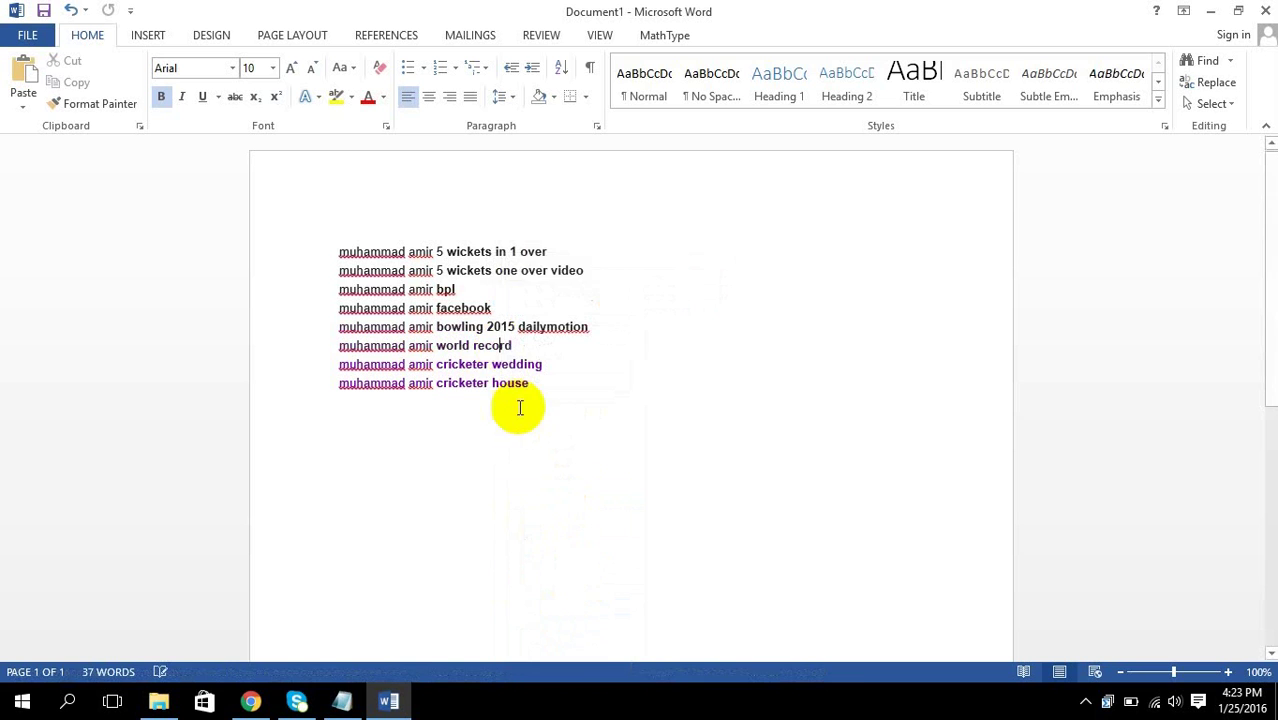
right_click(478, 368)
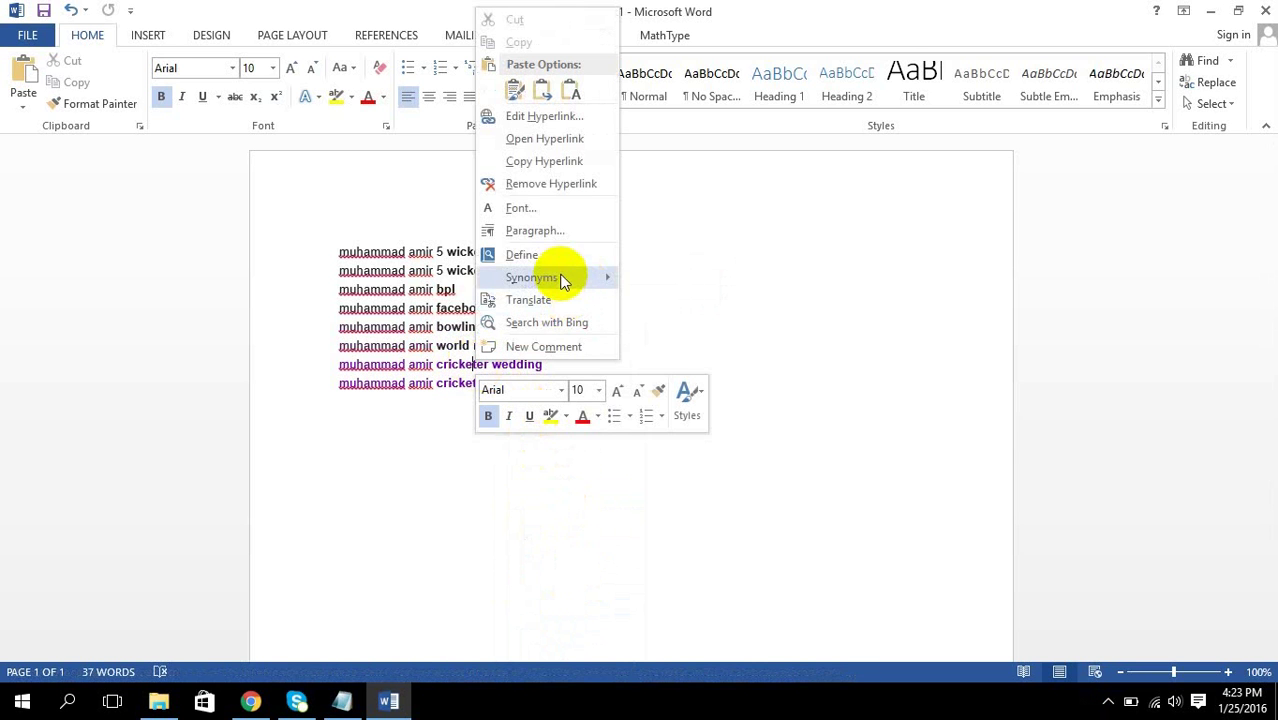
left_click(588, 186)
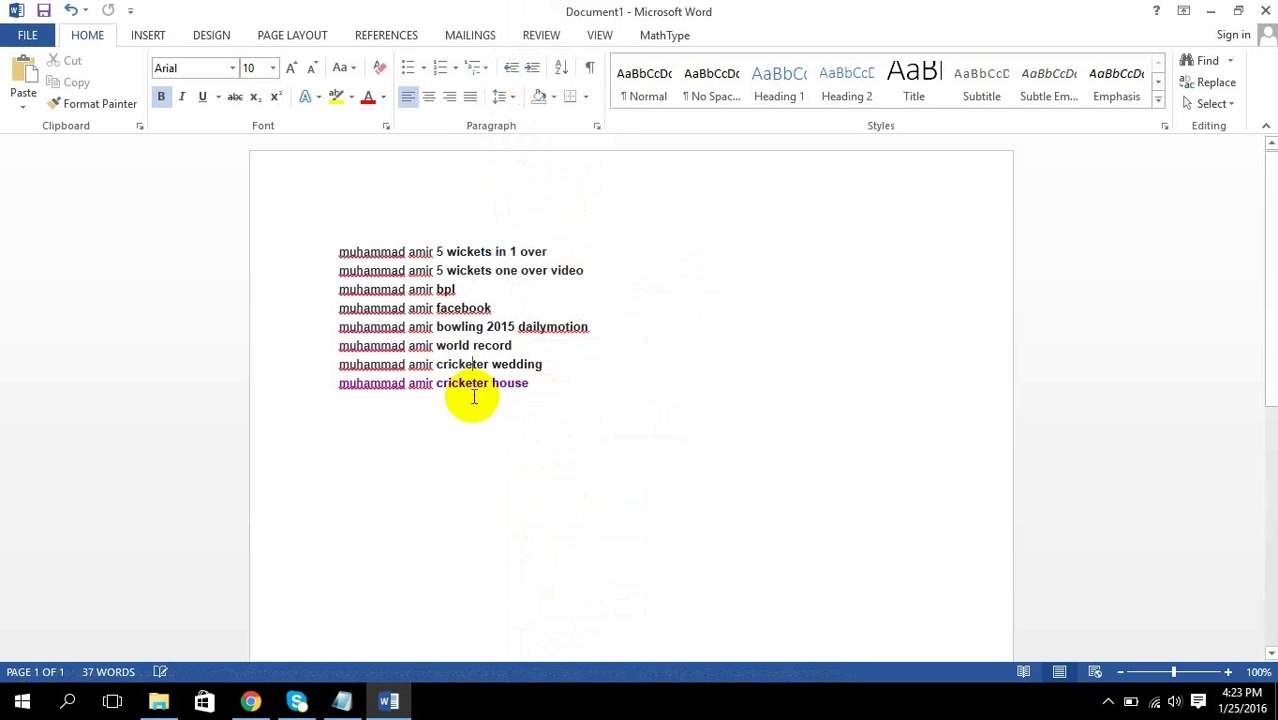
right_click(468, 388)
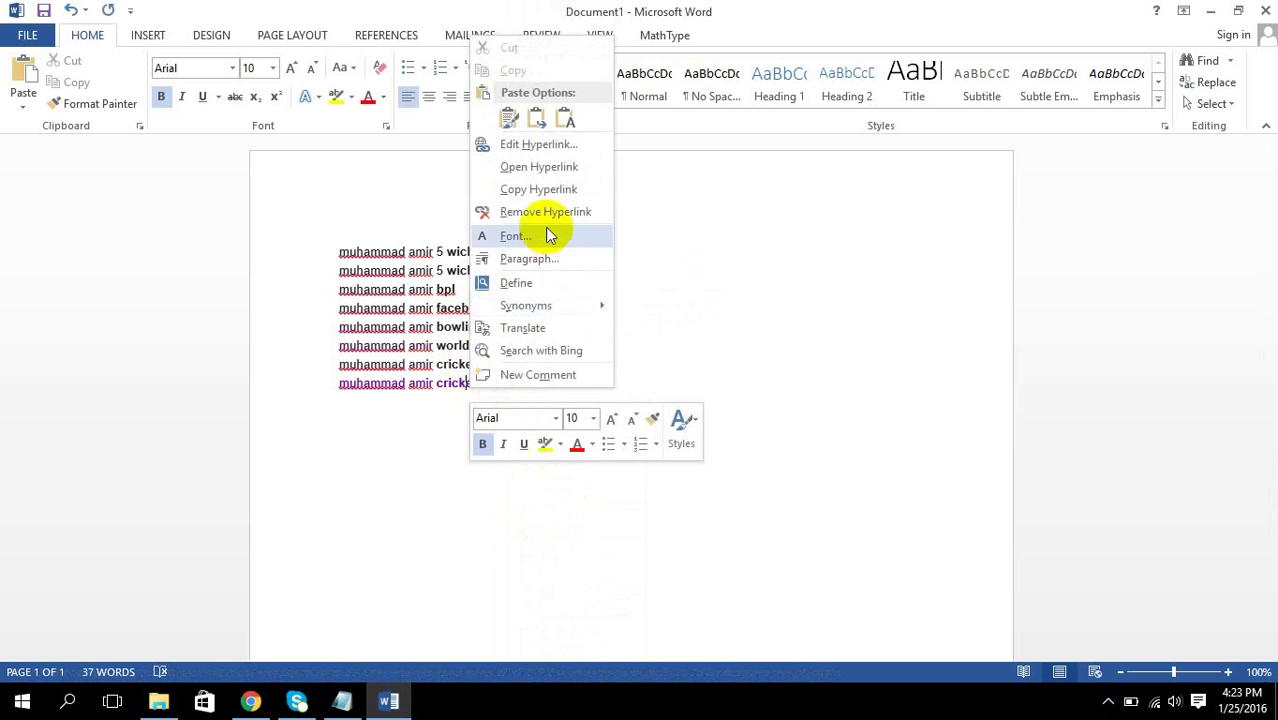
left_click(520, 213)
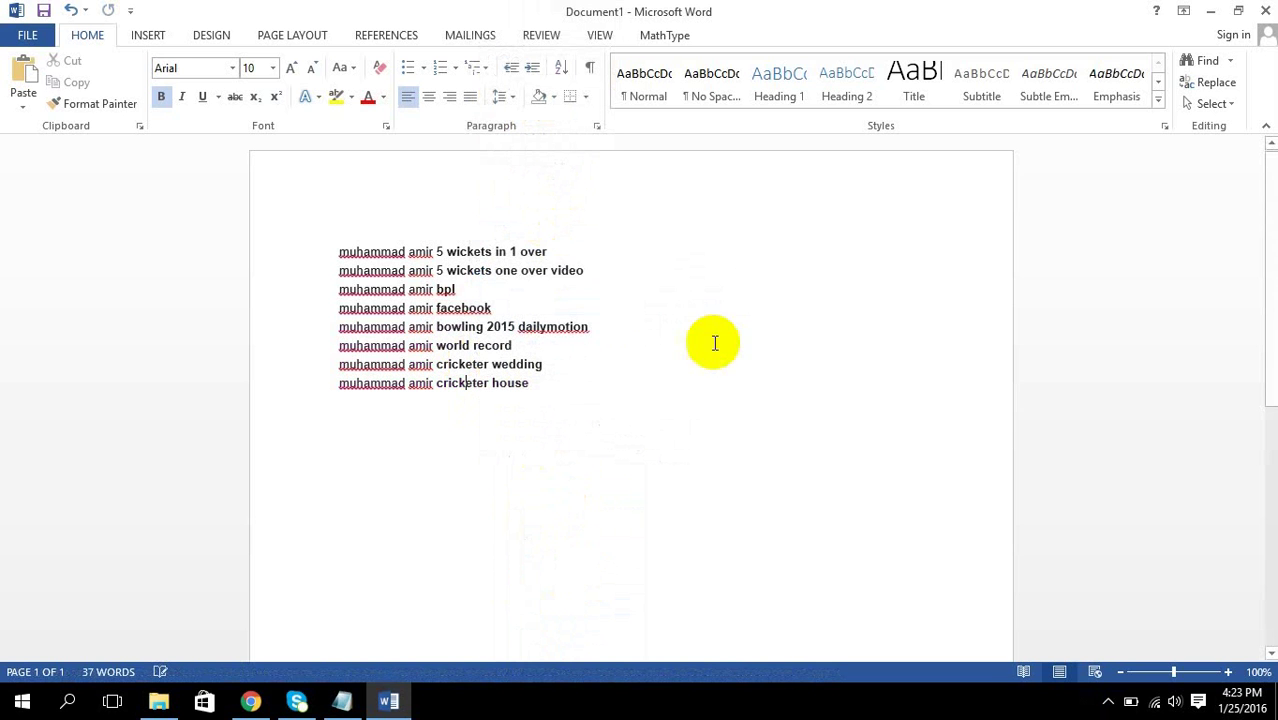
Step: Replace the word "dailymotion" with "youtube" in the "bowling 2015" keyword line
double_click(557, 324)
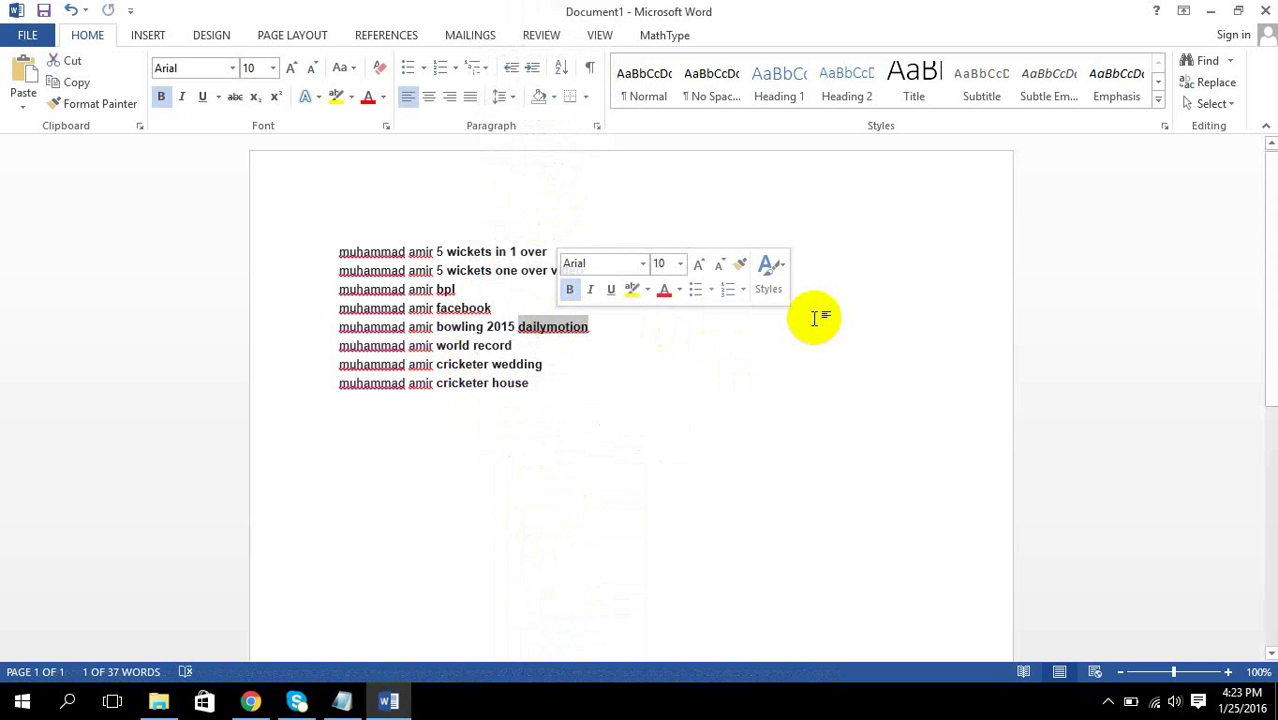
type("youtube")
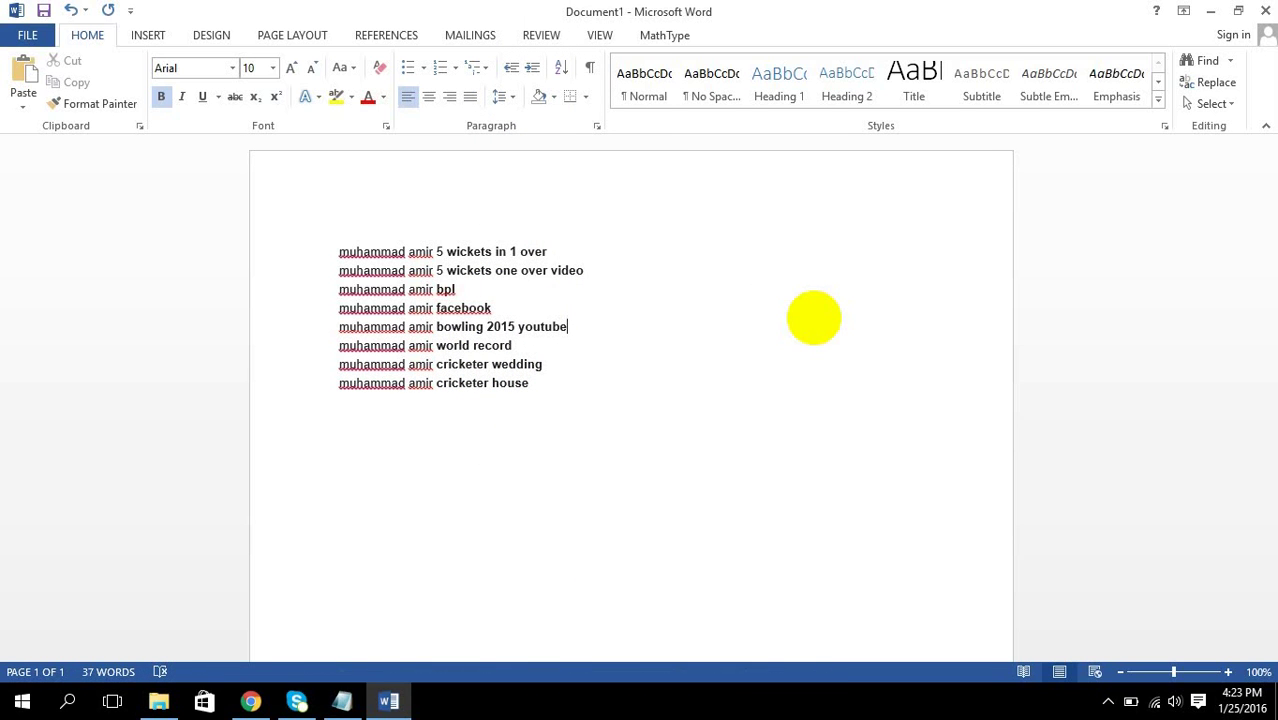
left_click(699, 448)
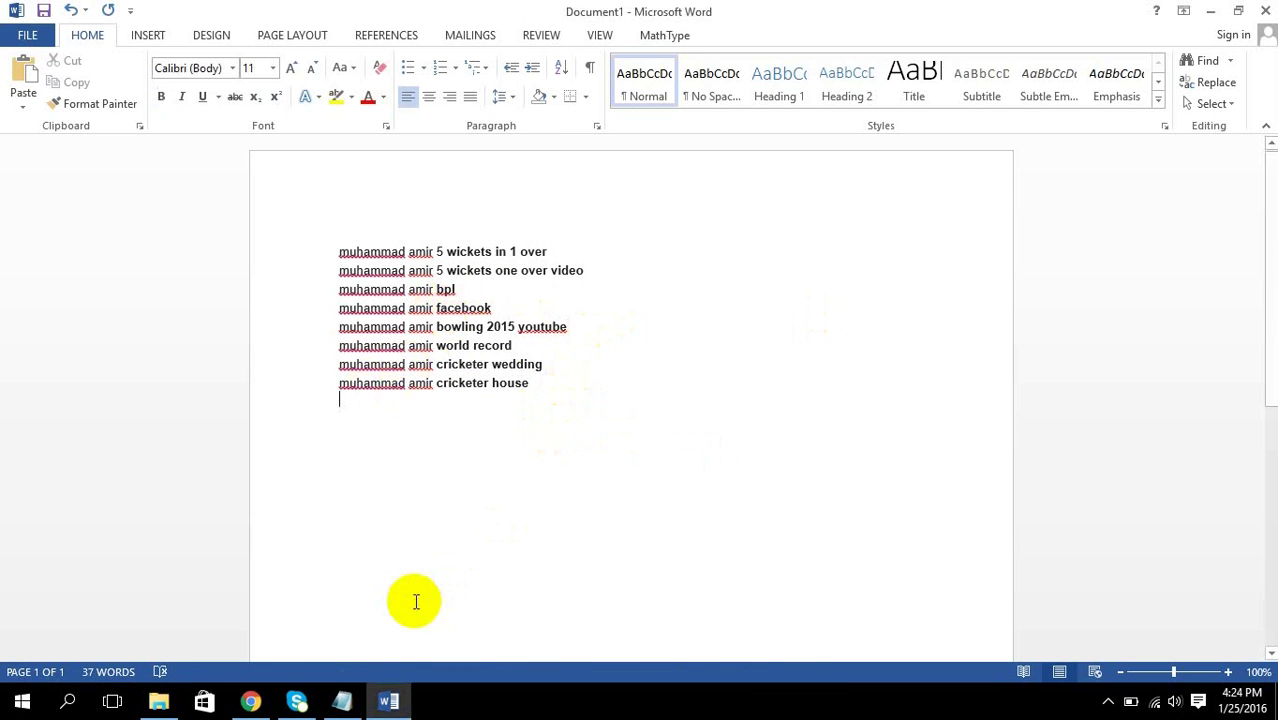
Step: Switch to the Google results page in Chrome and search for "keyword planner"
left_click(250, 702)
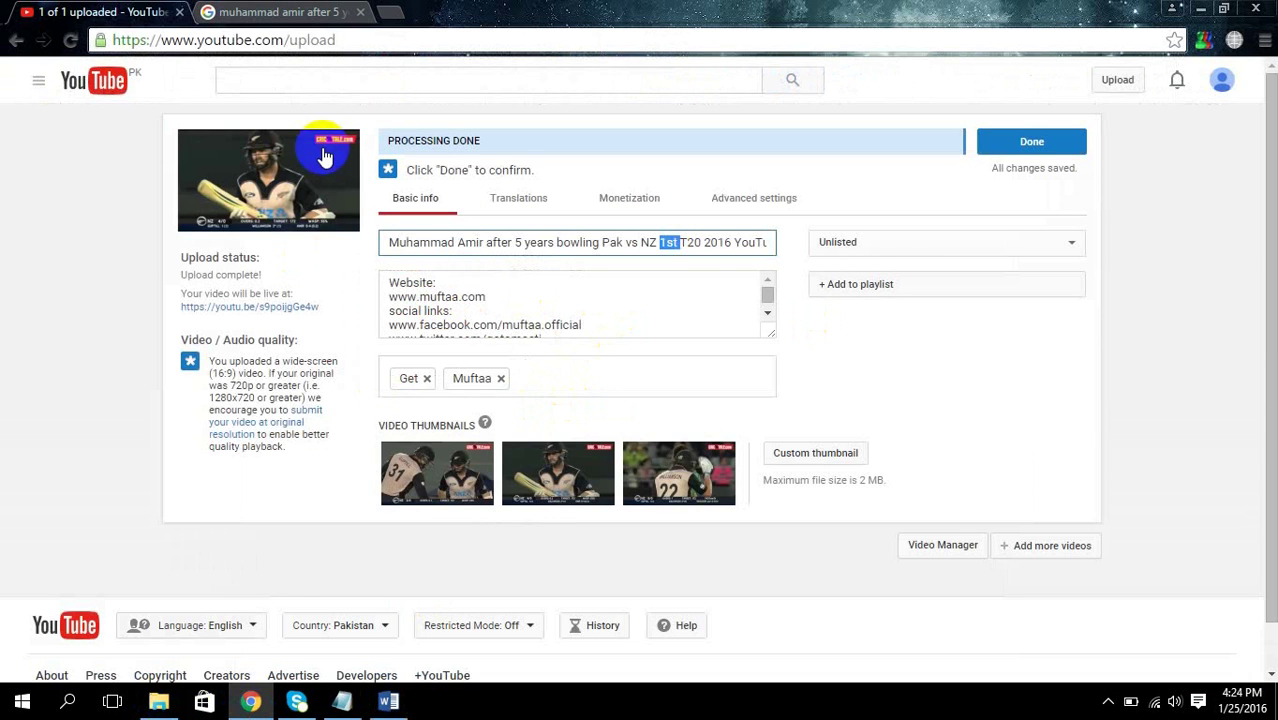
left_click(300, 12)
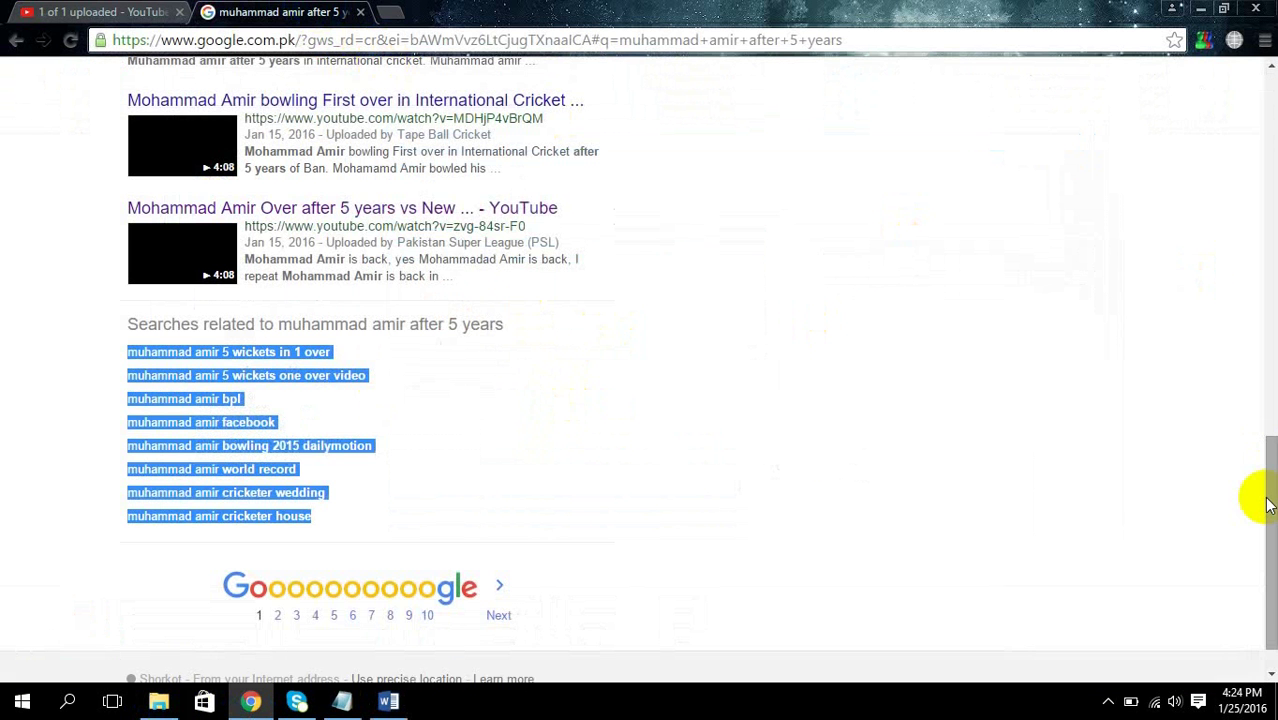
left_click_drag(1272, 505, 1262, 80)
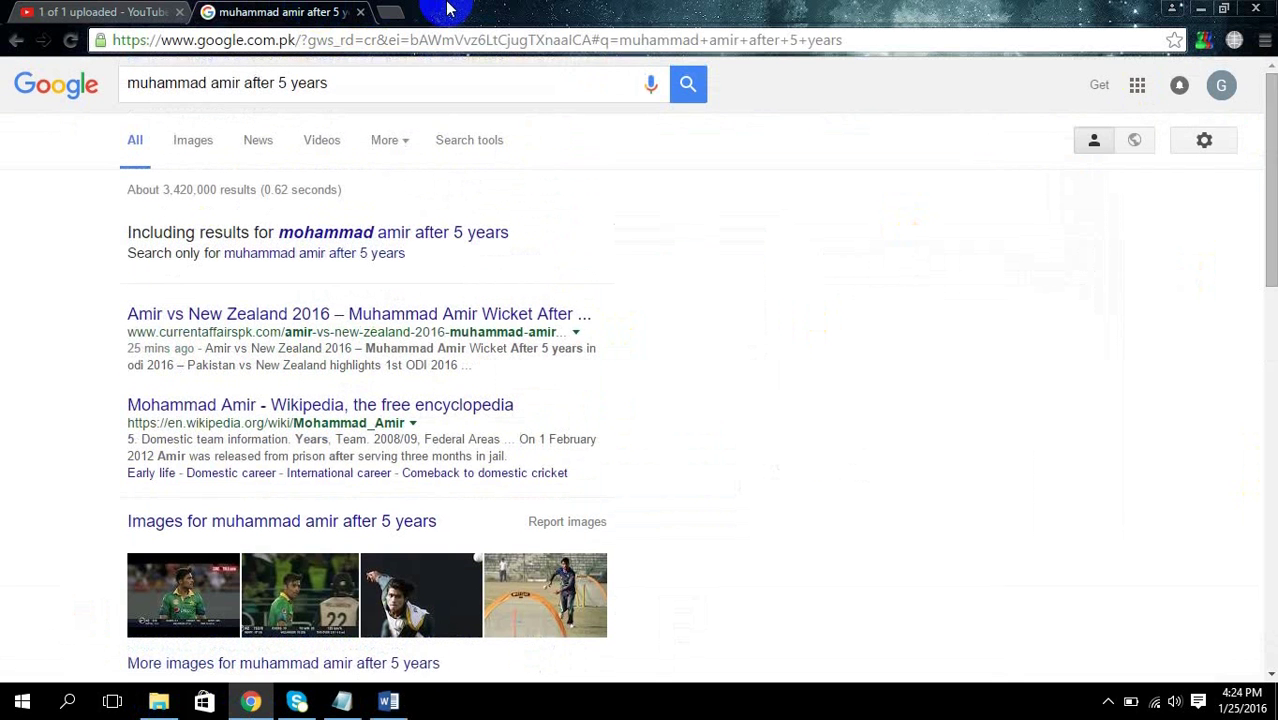
triple_click(279, 80)
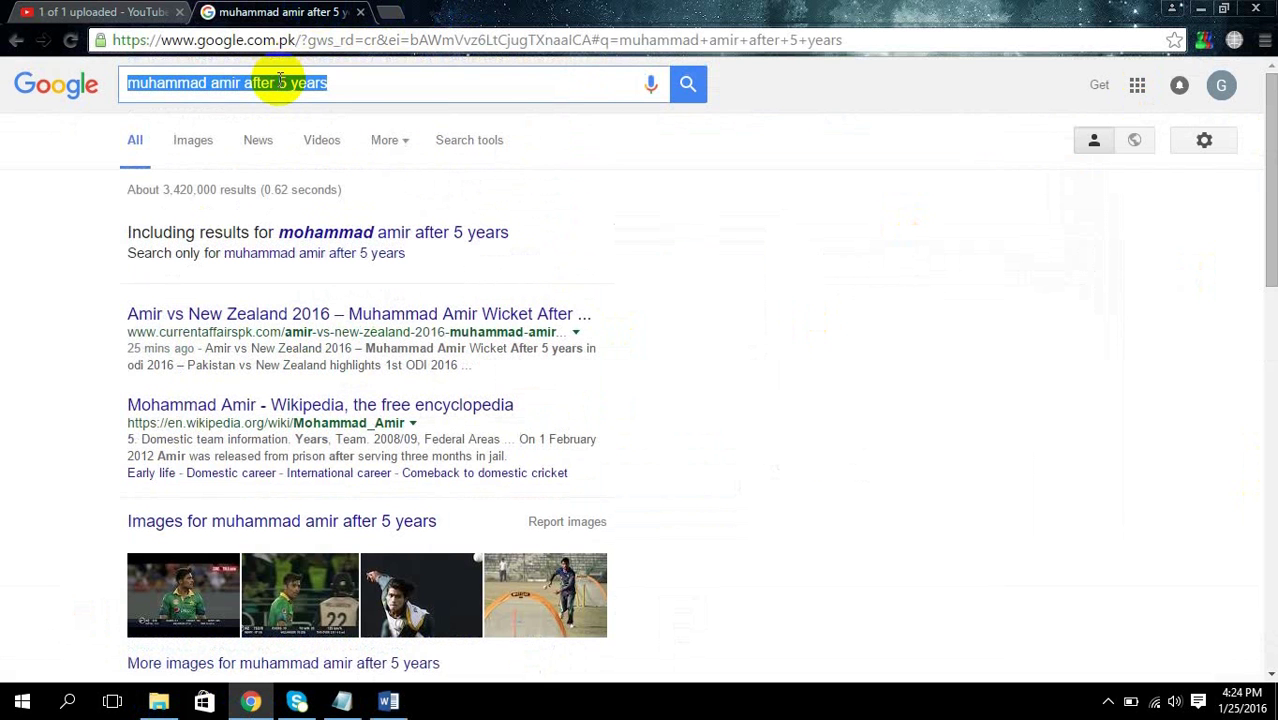
type("kw")
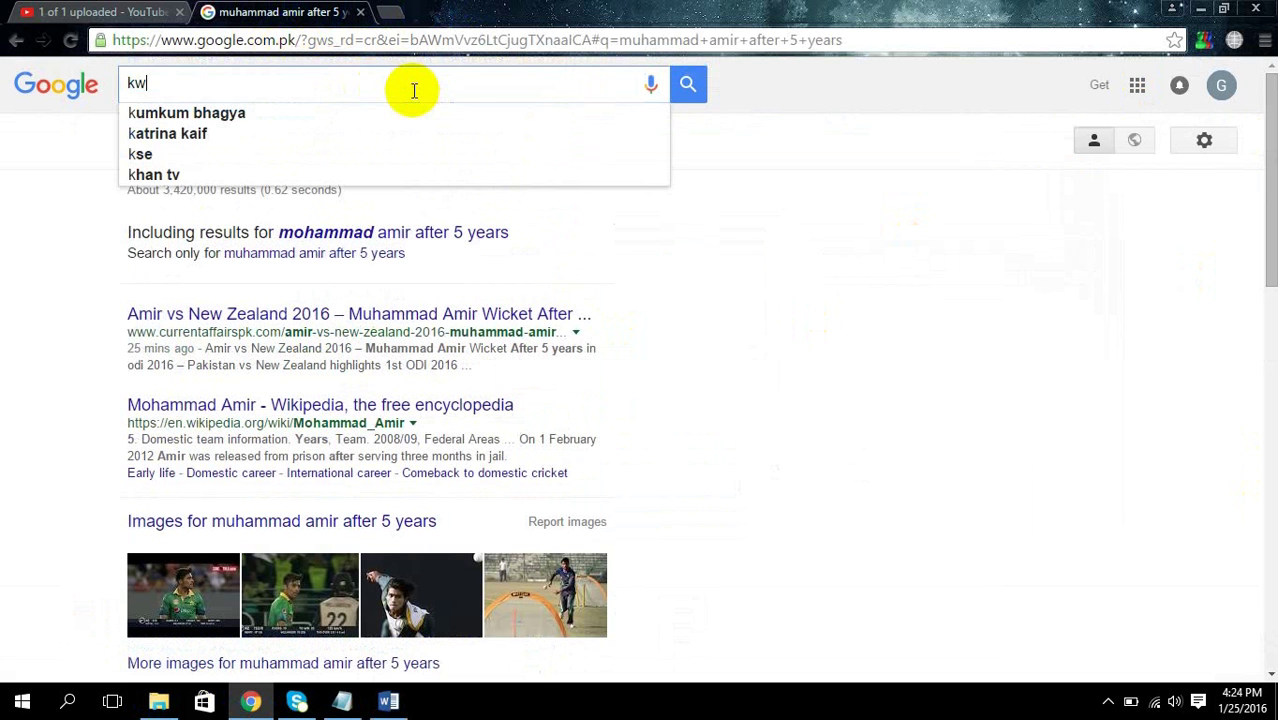
type("yword ")
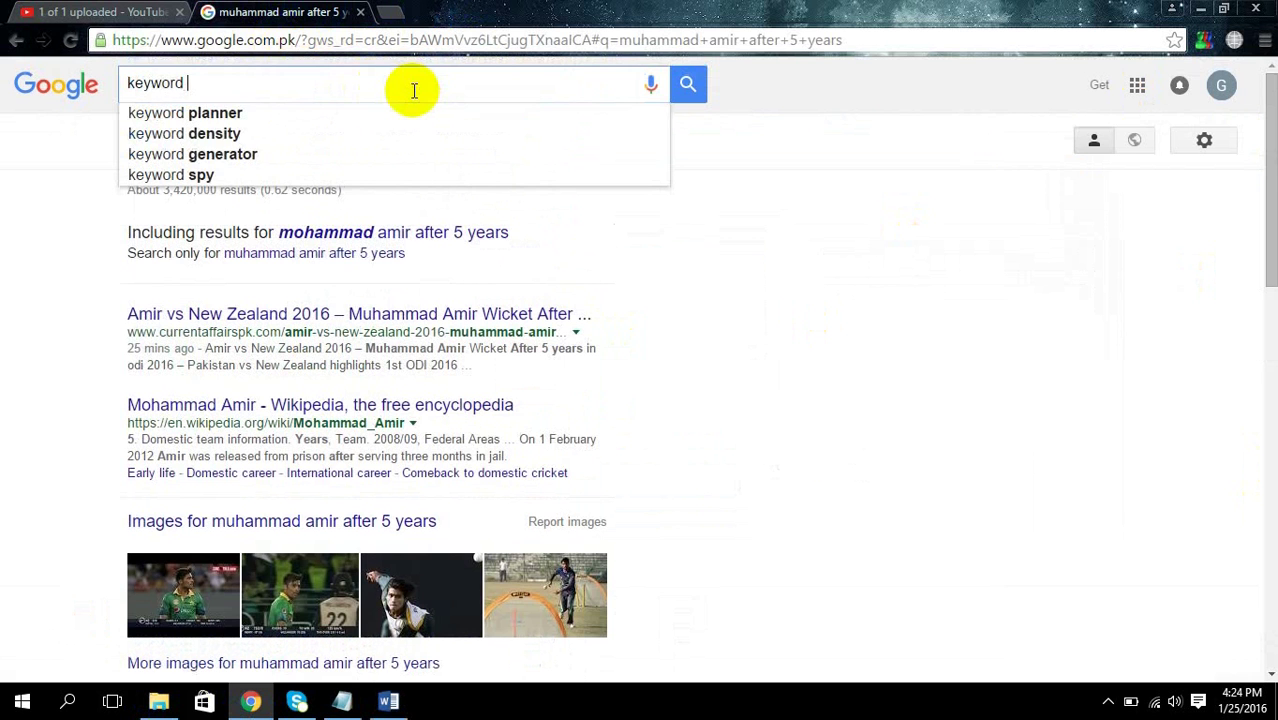
type("planner")
key("Return")
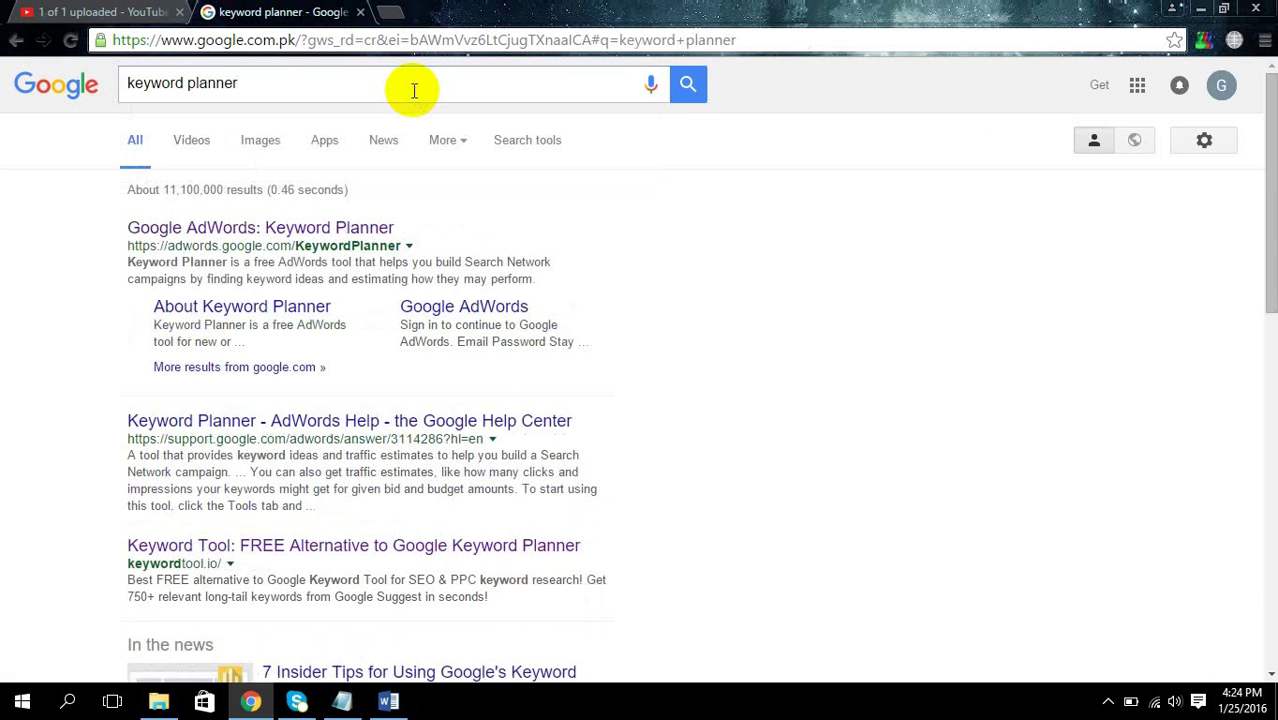
Step: Open the Google AdWords: Keyword Planner result in a new tab and sign in to AdWords
middle_click(337, 228)
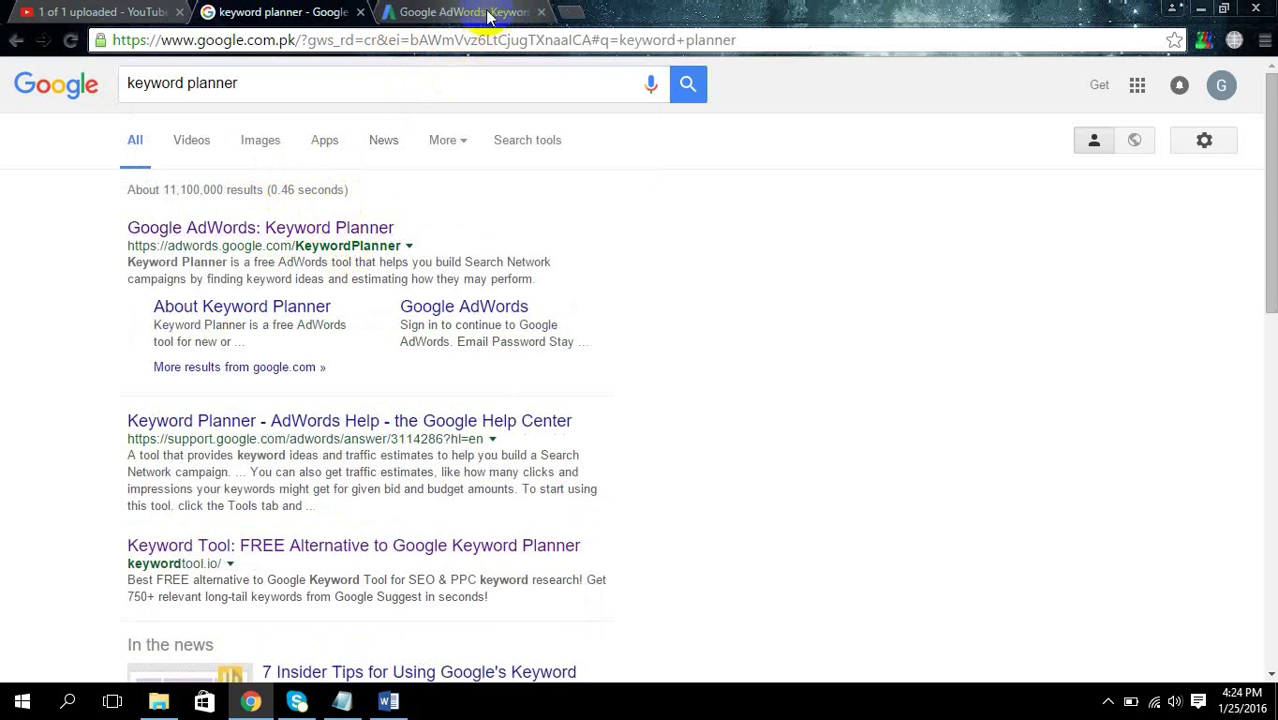
left_click(450, 13)
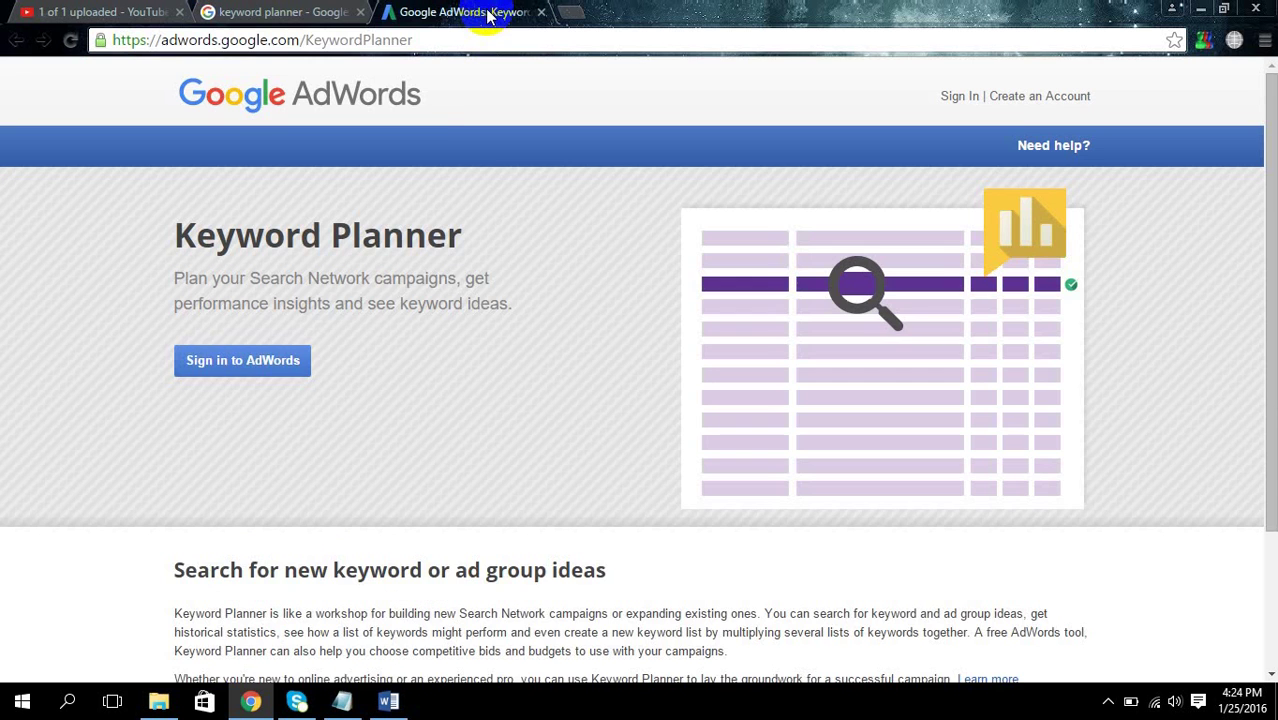
left_click(240, 362)
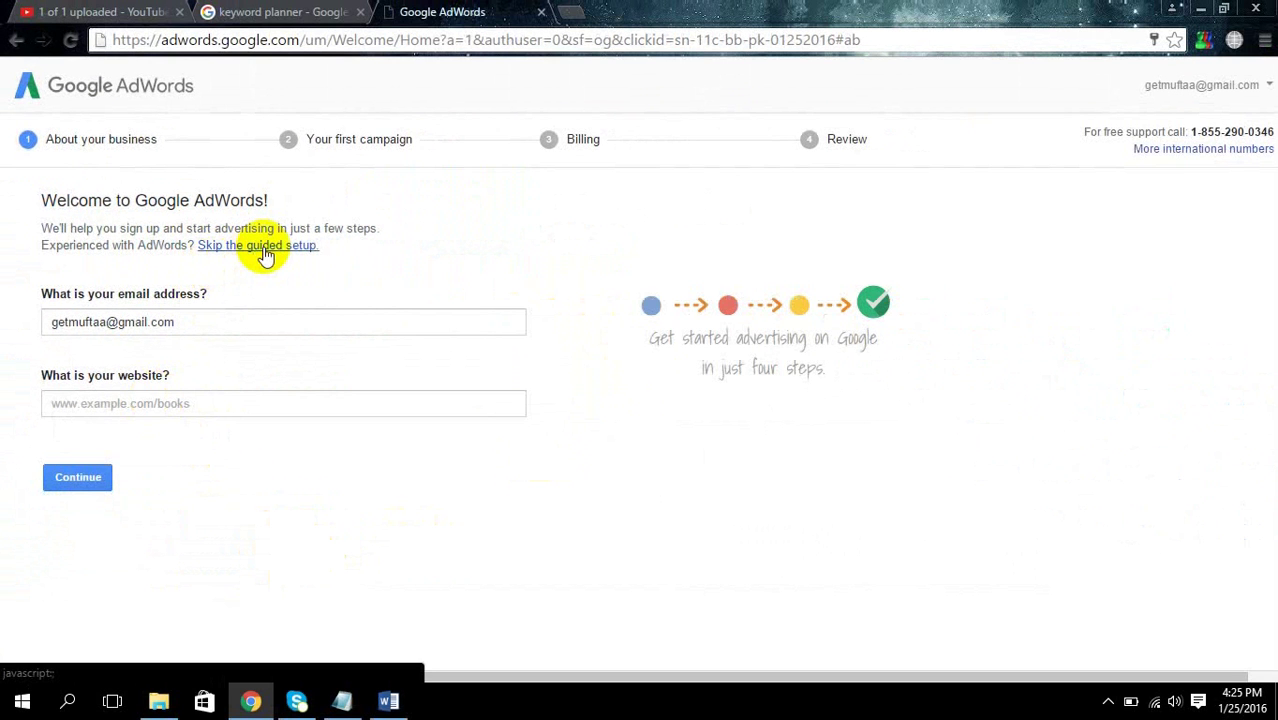
Step: Skip the guided AdWords setup and save the account settings with Pakistan, (GMT+05:00) Karachi and Pakistani Rupee
left_click(264, 246)
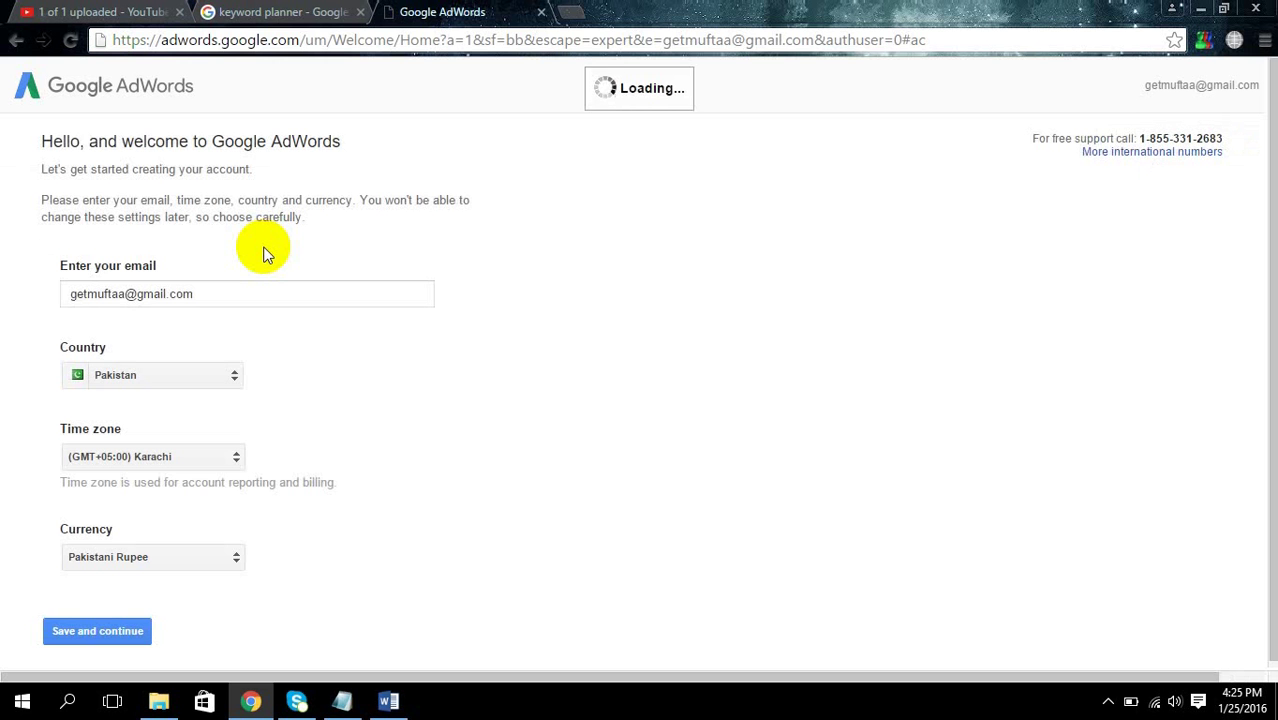
left_click(114, 630)
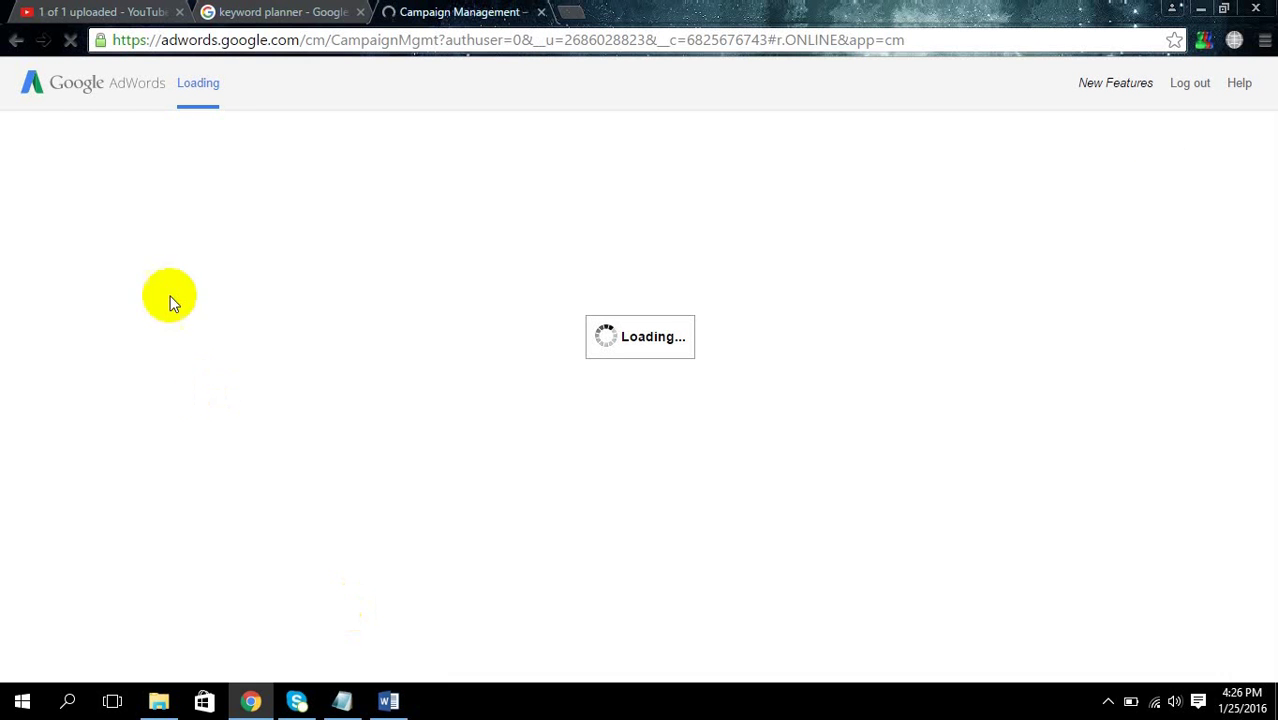
left_click(293, 16)
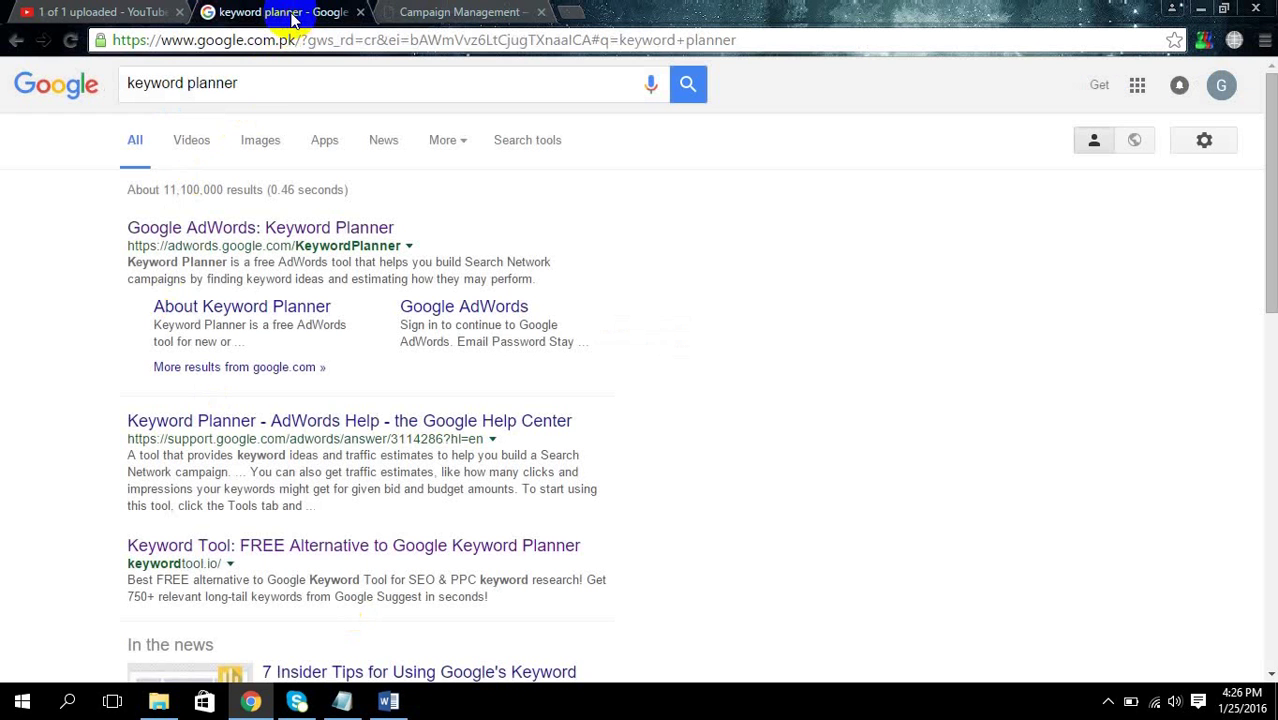
left_click(441, 14)
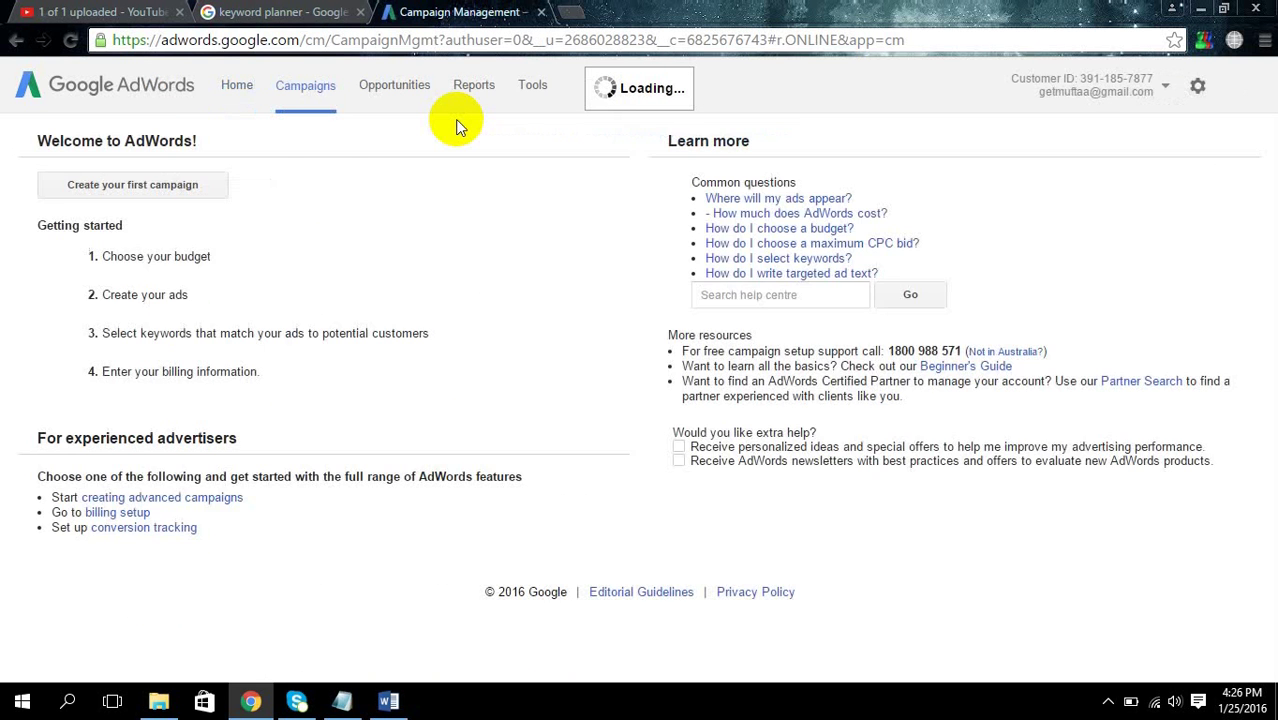
Step: Try to open the AdWords Keyword Planner by submitting the characters shown in the captcha
left_click(533, 84)
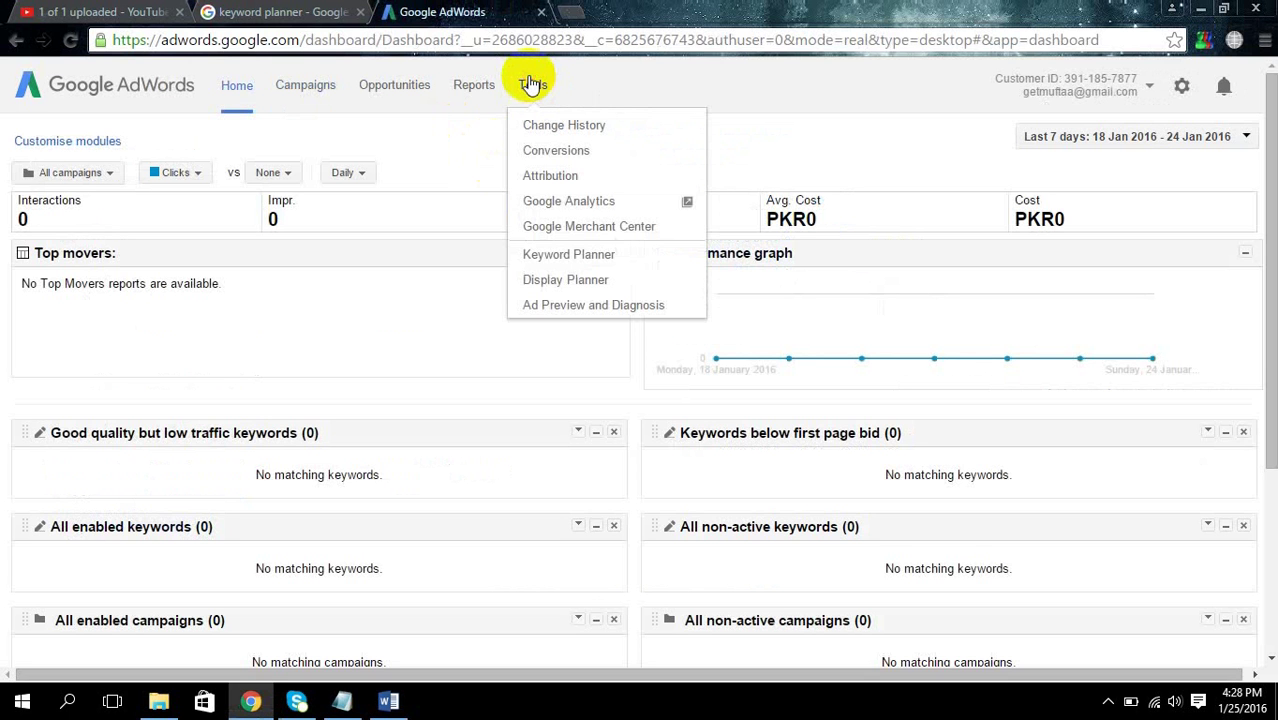
left_click(590, 260)
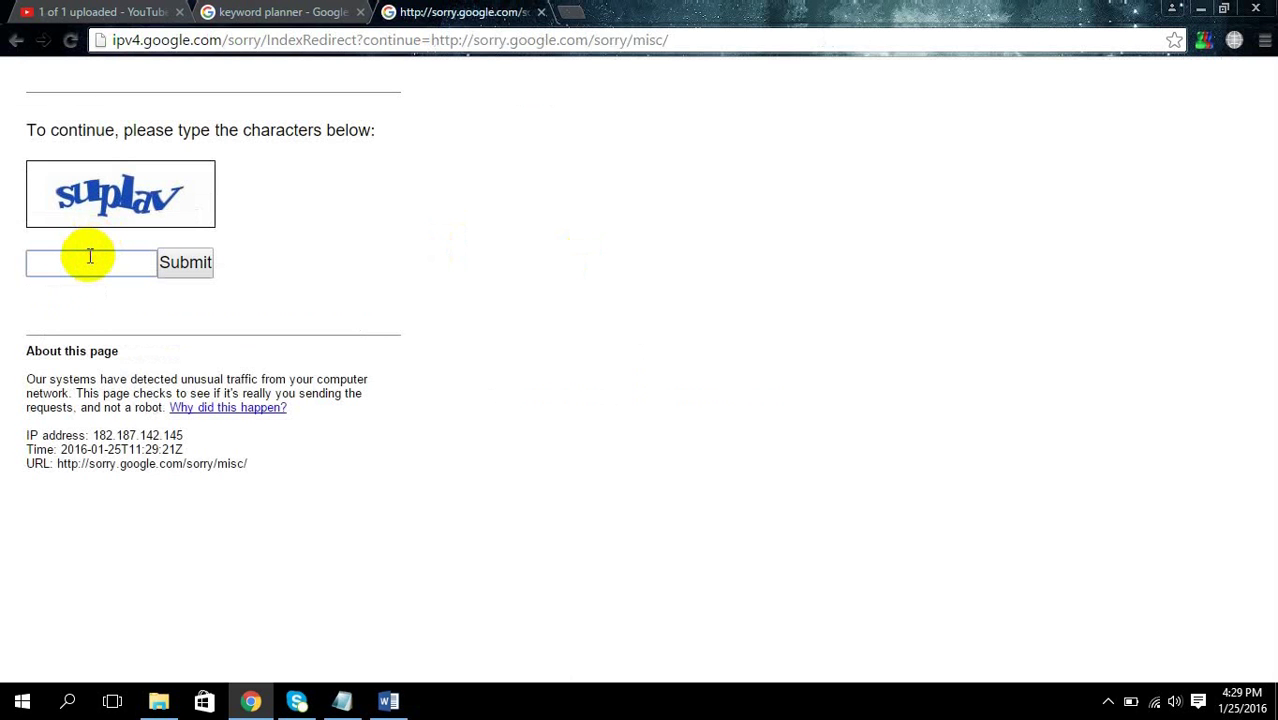
type("suplav")
key("Return")
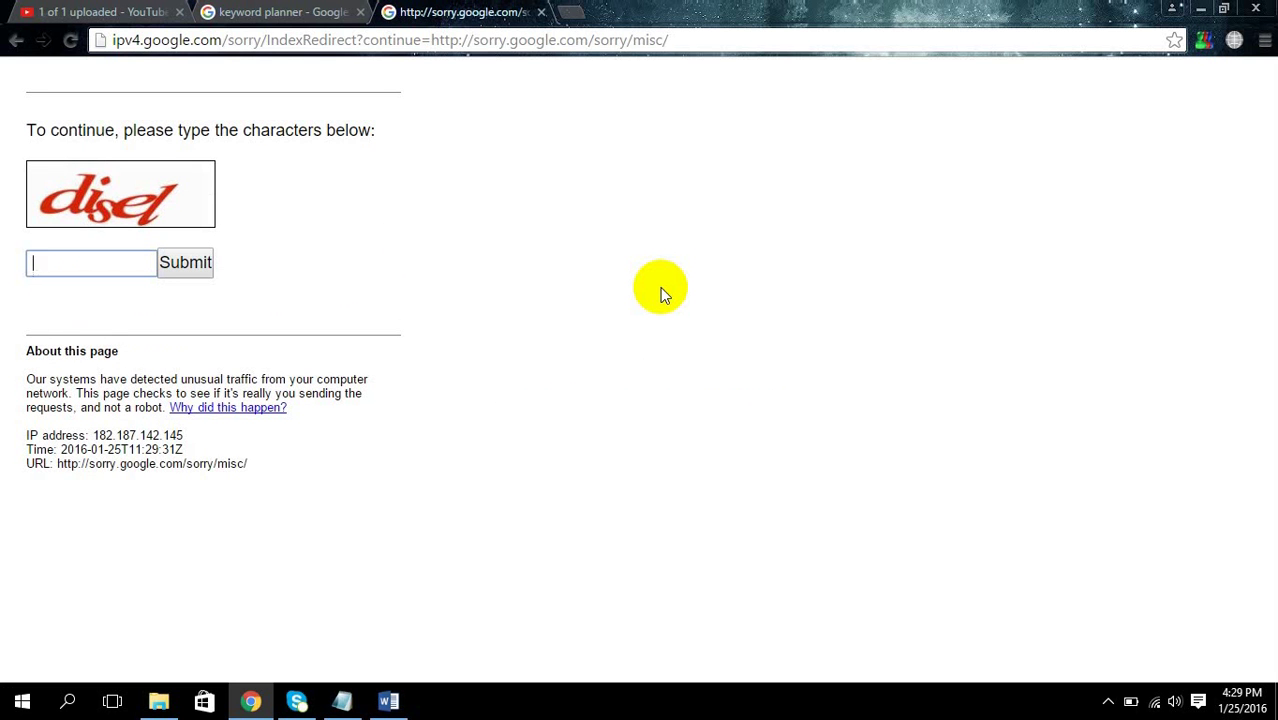
Step: Try again to pass the captcha by submitting the displayed characters twice, and close the blocked page
type("disel")
key("Return")
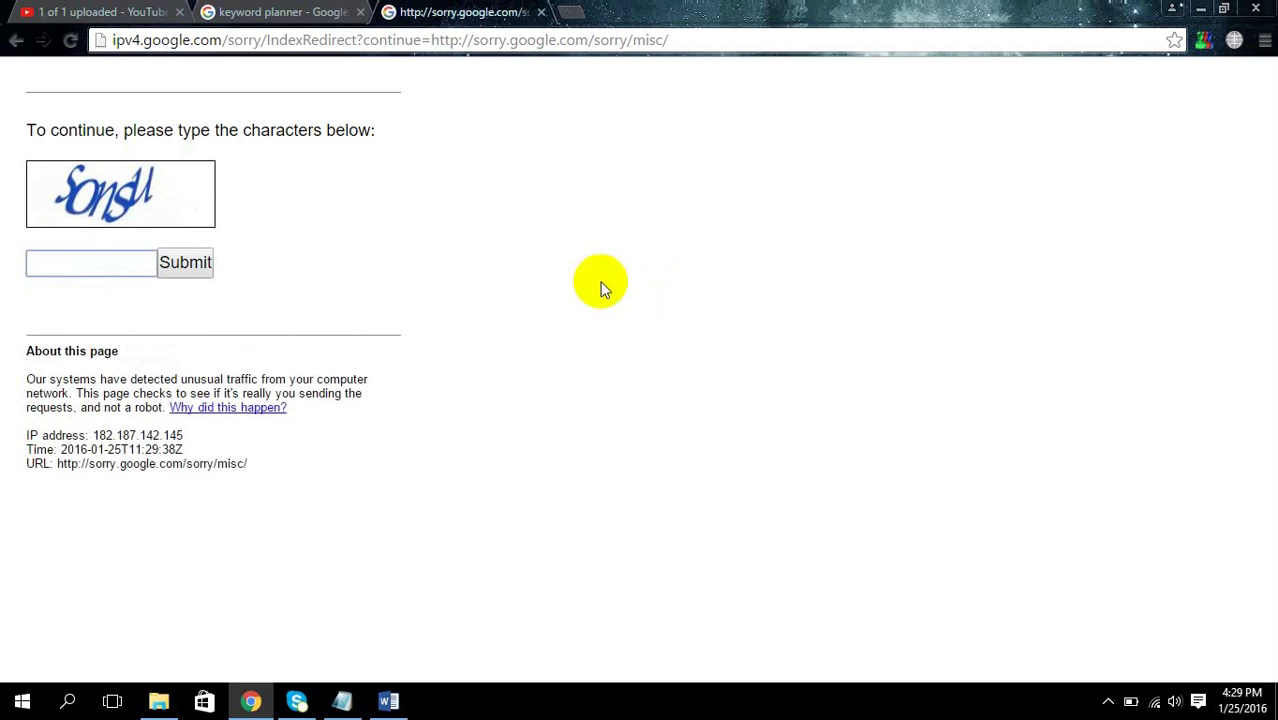
type("son")
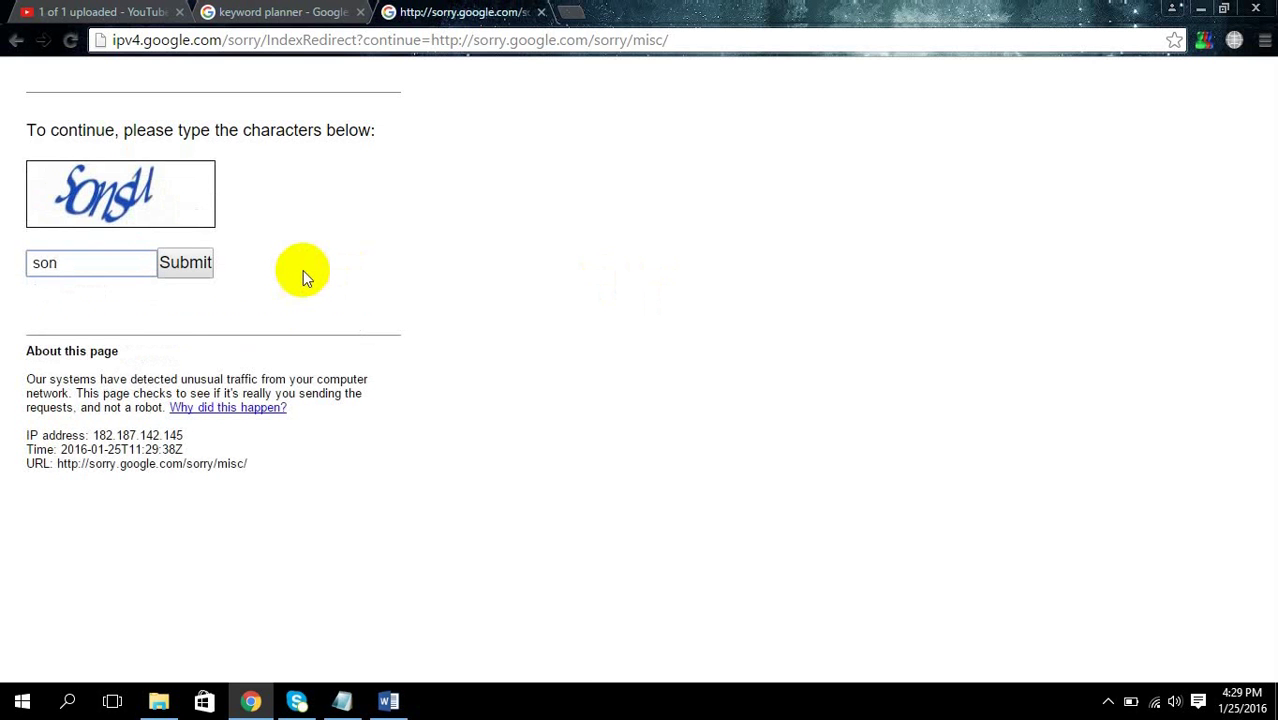
type("su")
key("Return")
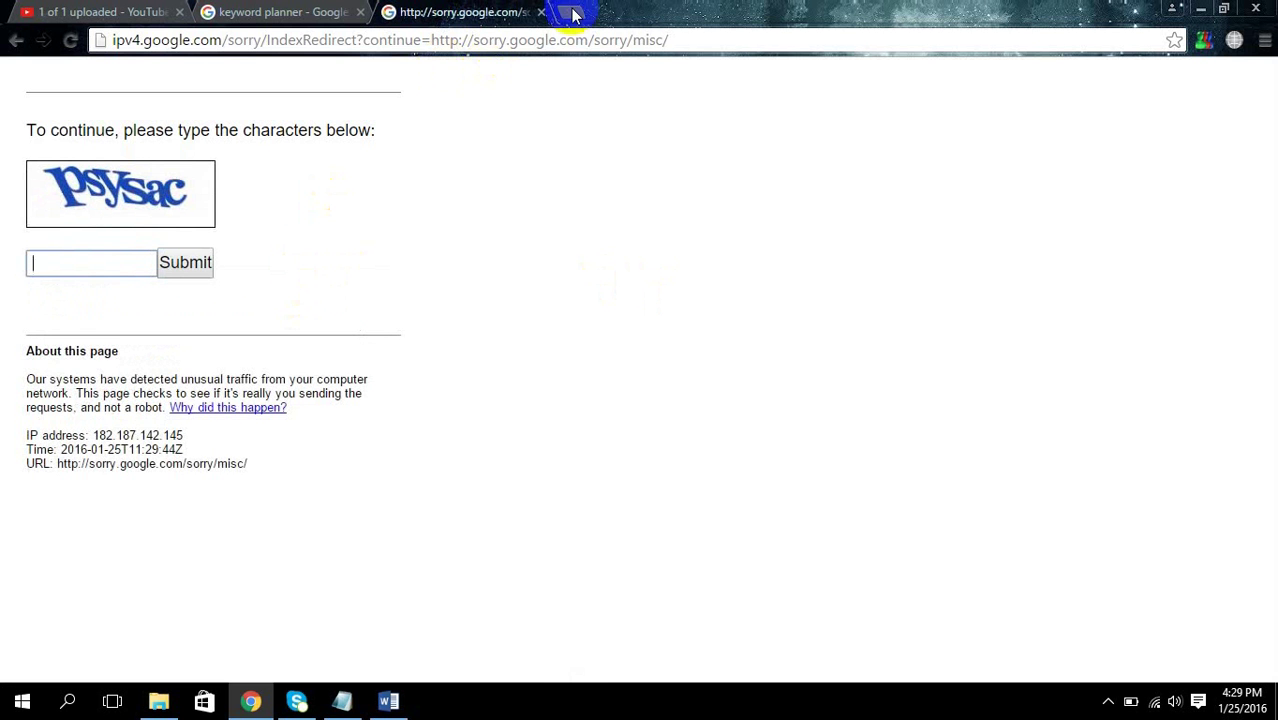
left_click(541, 12)
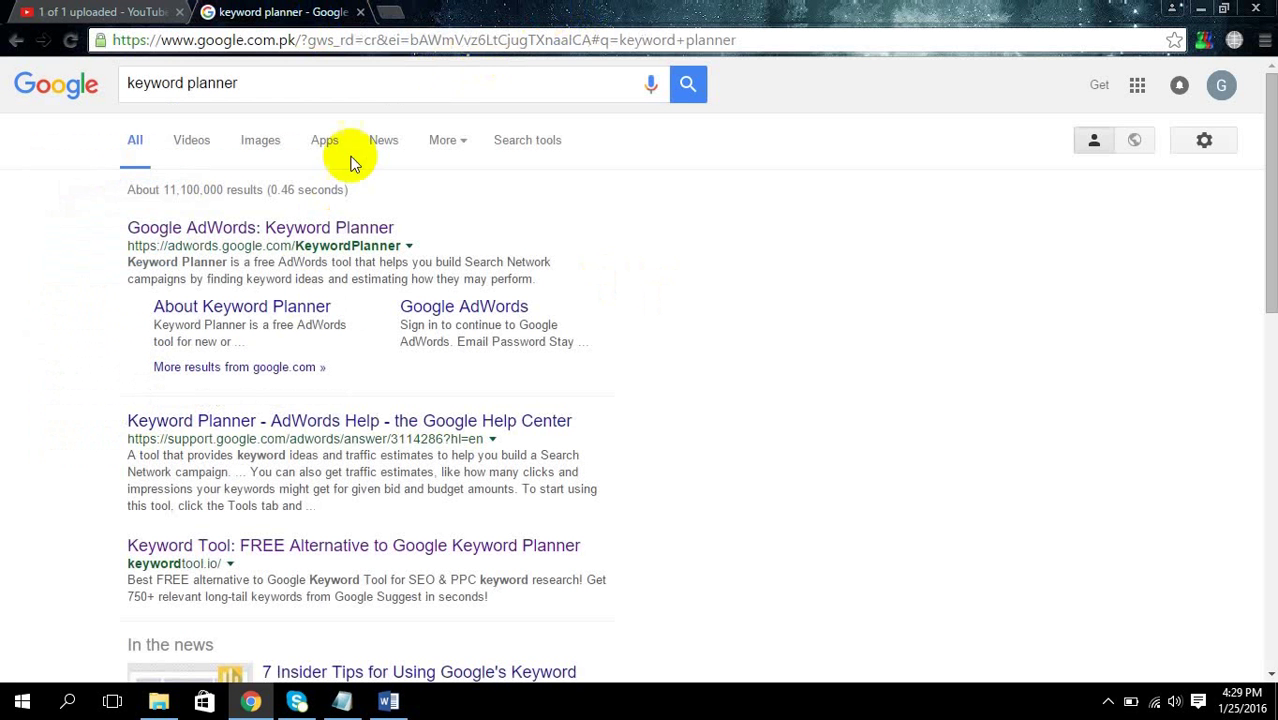
Step: Reopen the Google AdWords: Keyword Planner result in a new tab and expand the new-keyword search by phrase, website or category
middle_click(314, 224)
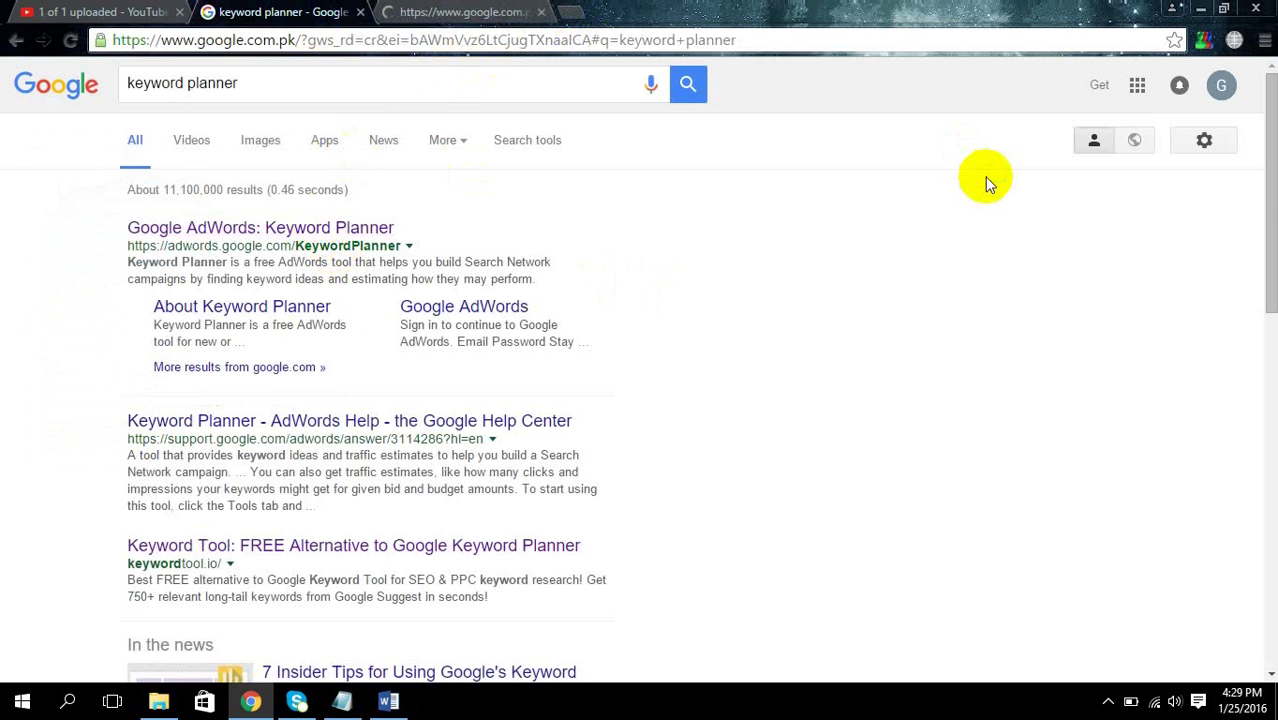
left_click(506, 12)
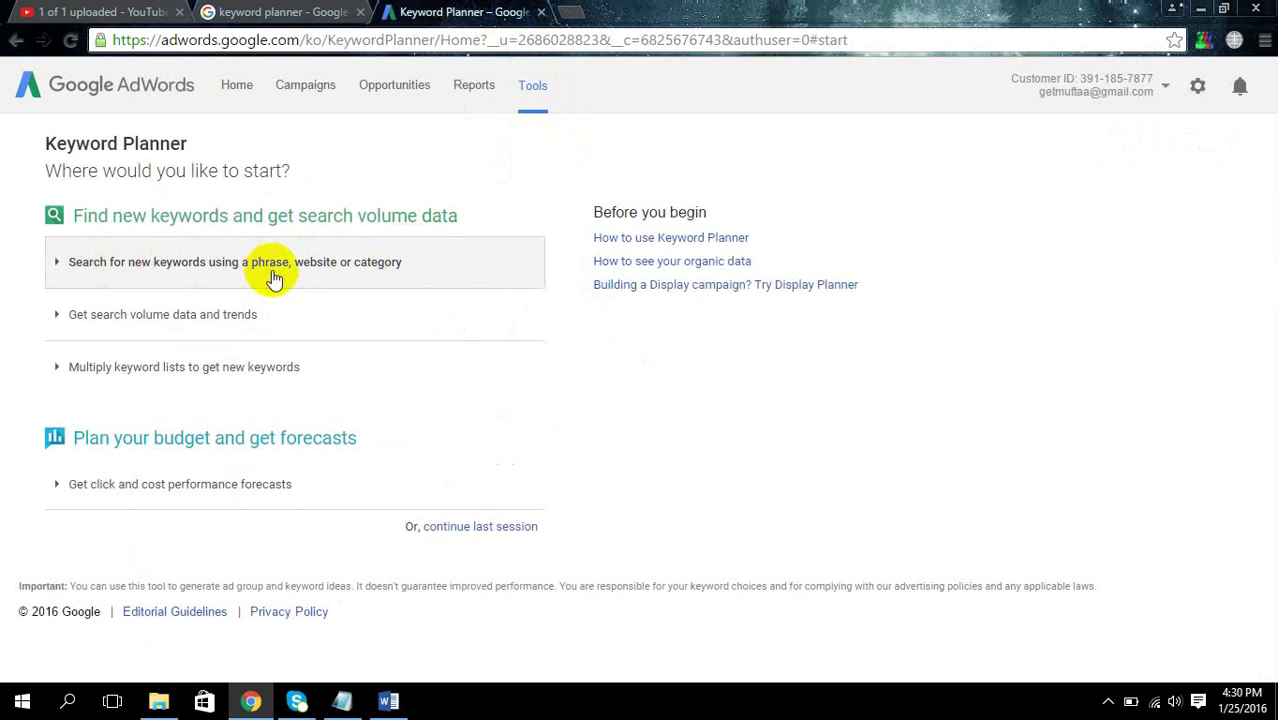
left_click(191, 278)
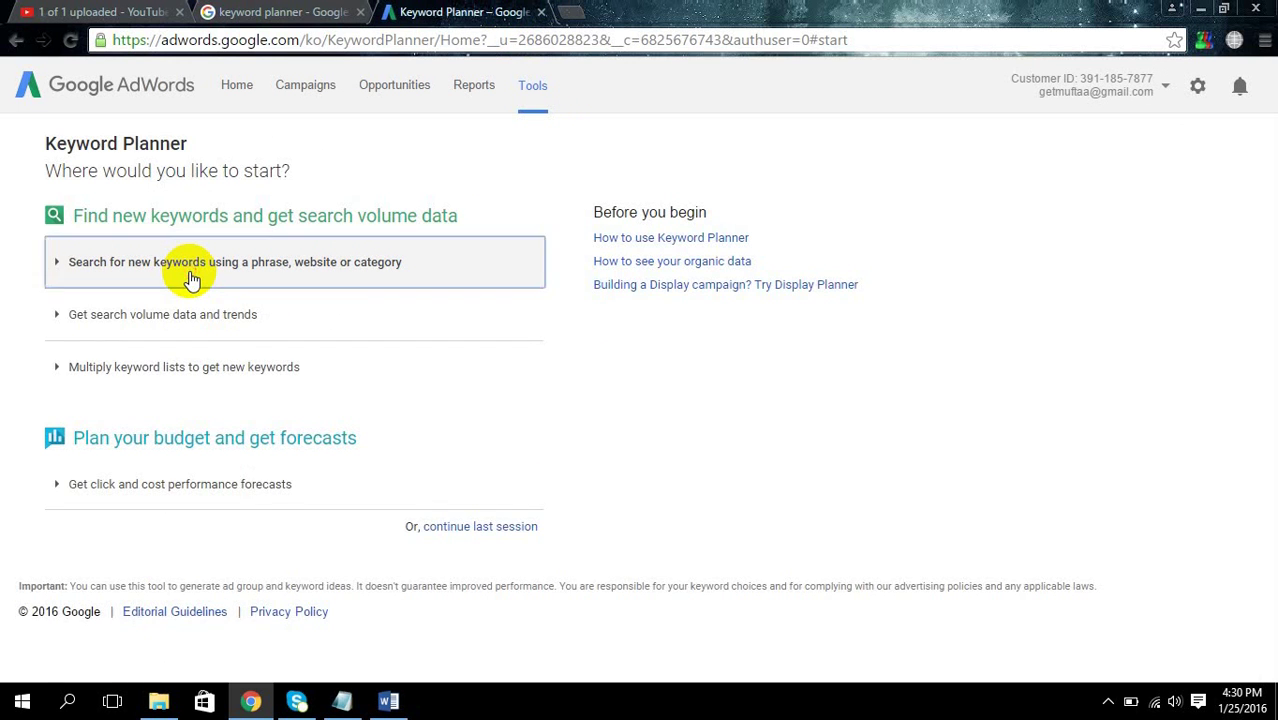
Step: Get keyword ideas for the product or service "muhammad amir after 5" without a product category, requesting them again if retrieval fails
left_click(262, 350)
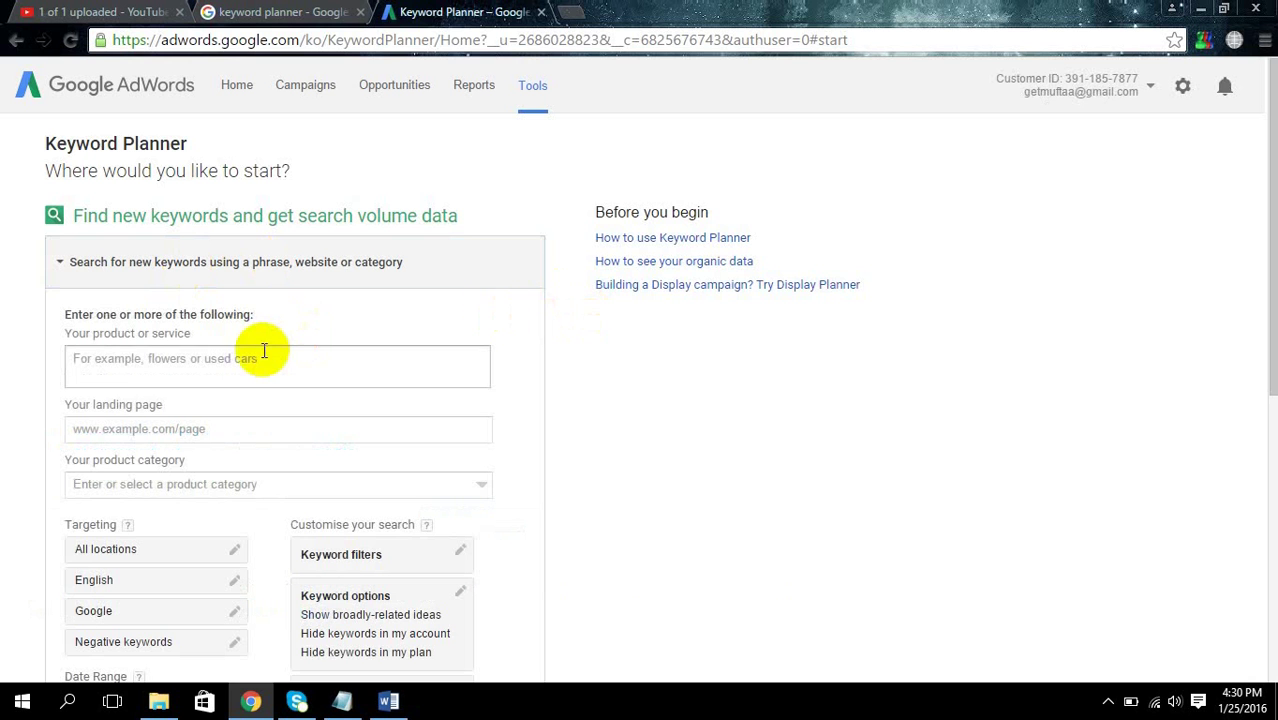
type("muhammad amir after 5 years")
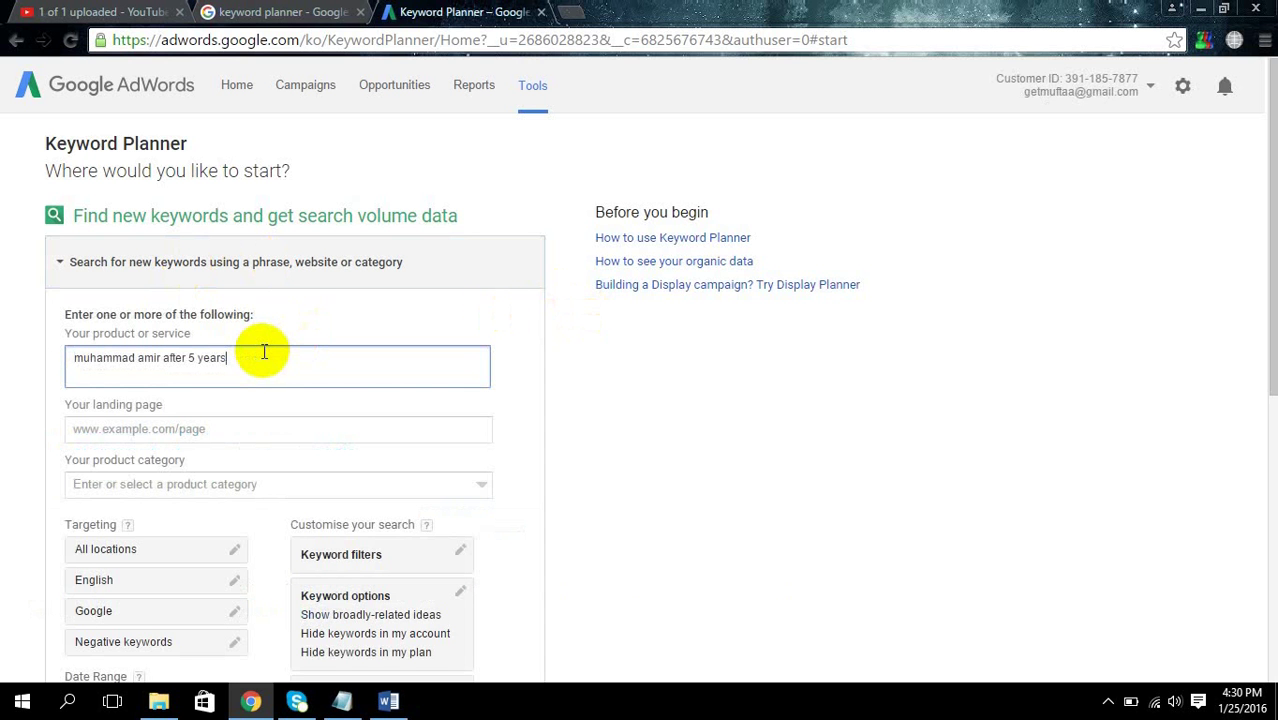
key("BackSpace")
key("BackSpace")
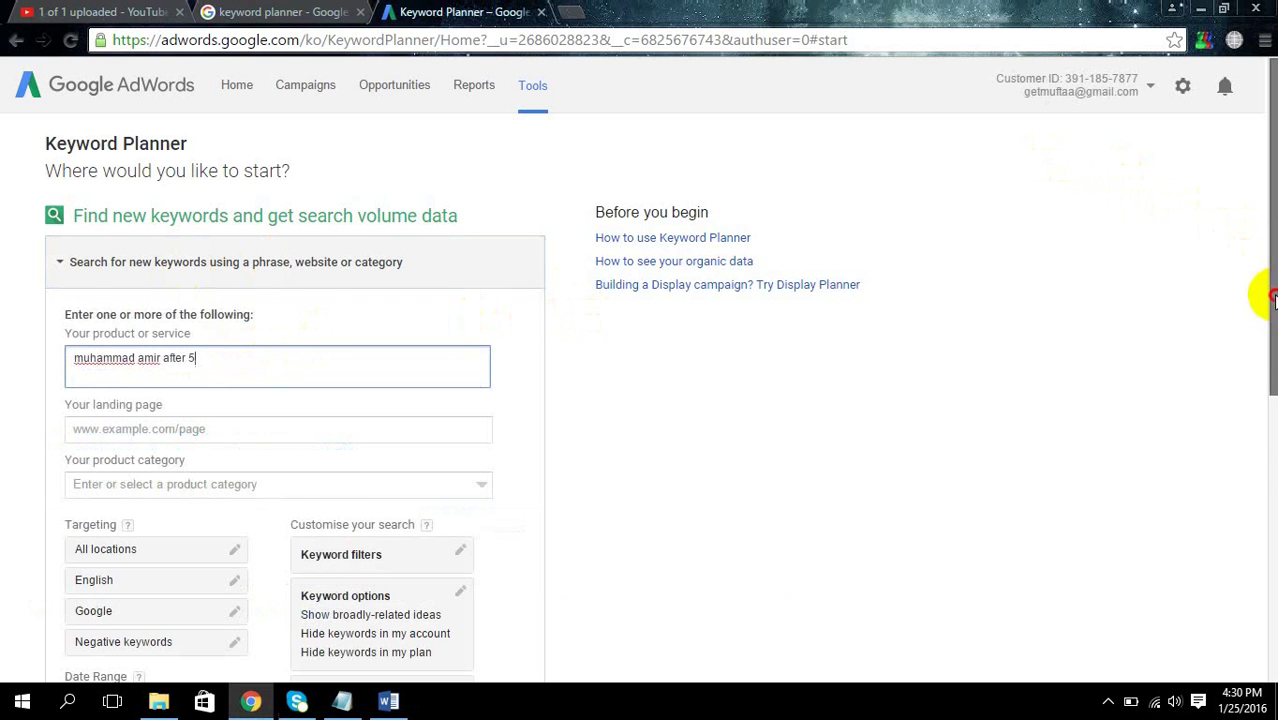
left_click_drag(1272, 295, 1270, 385)
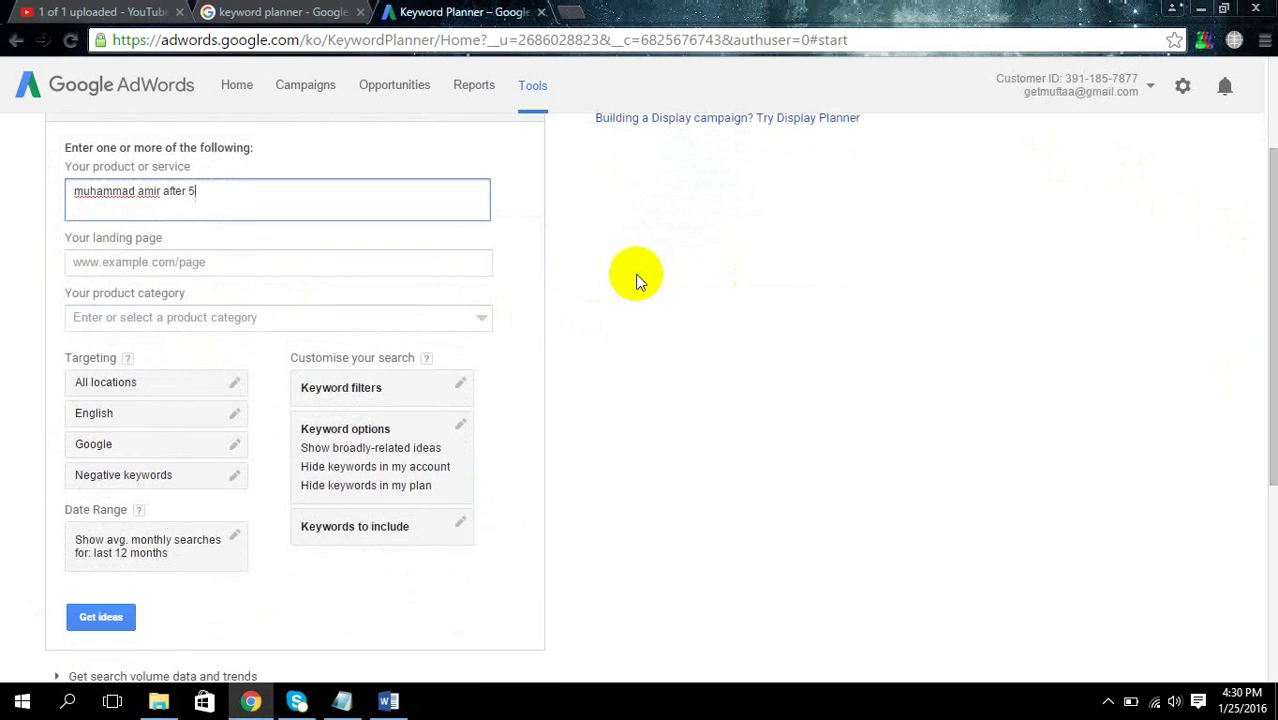
left_click(482, 318)
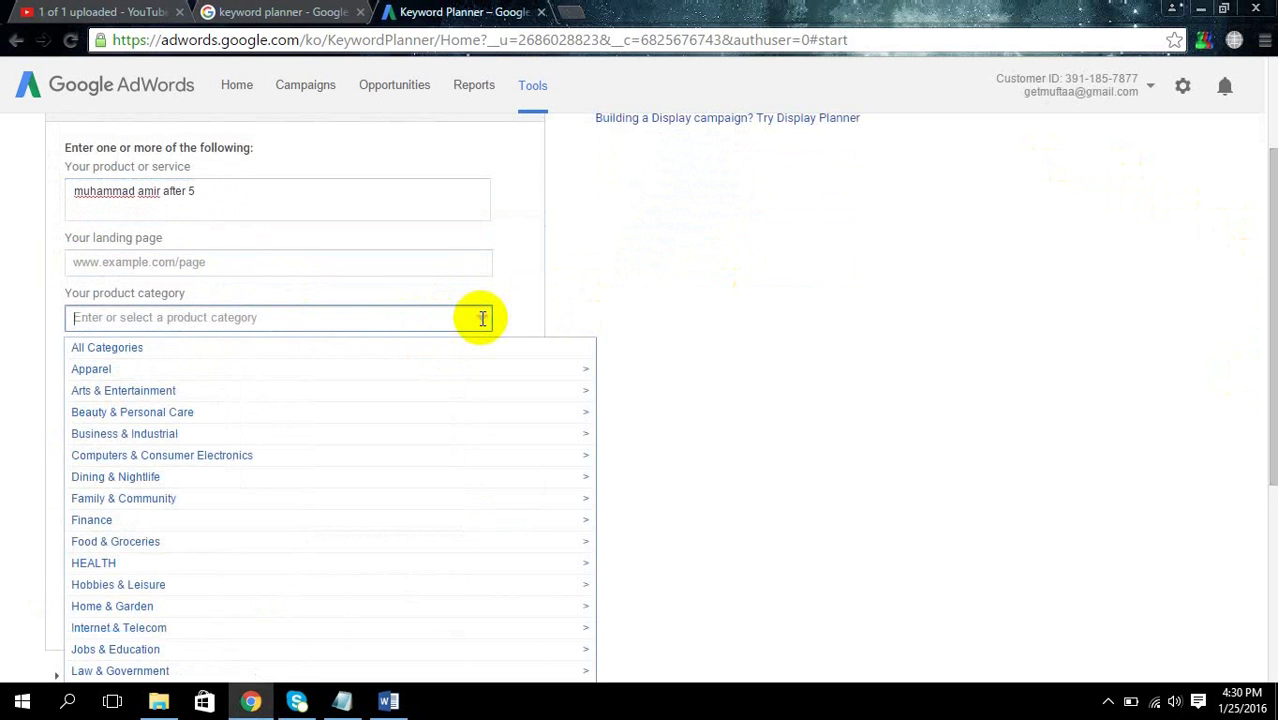
left_click(958, 311)
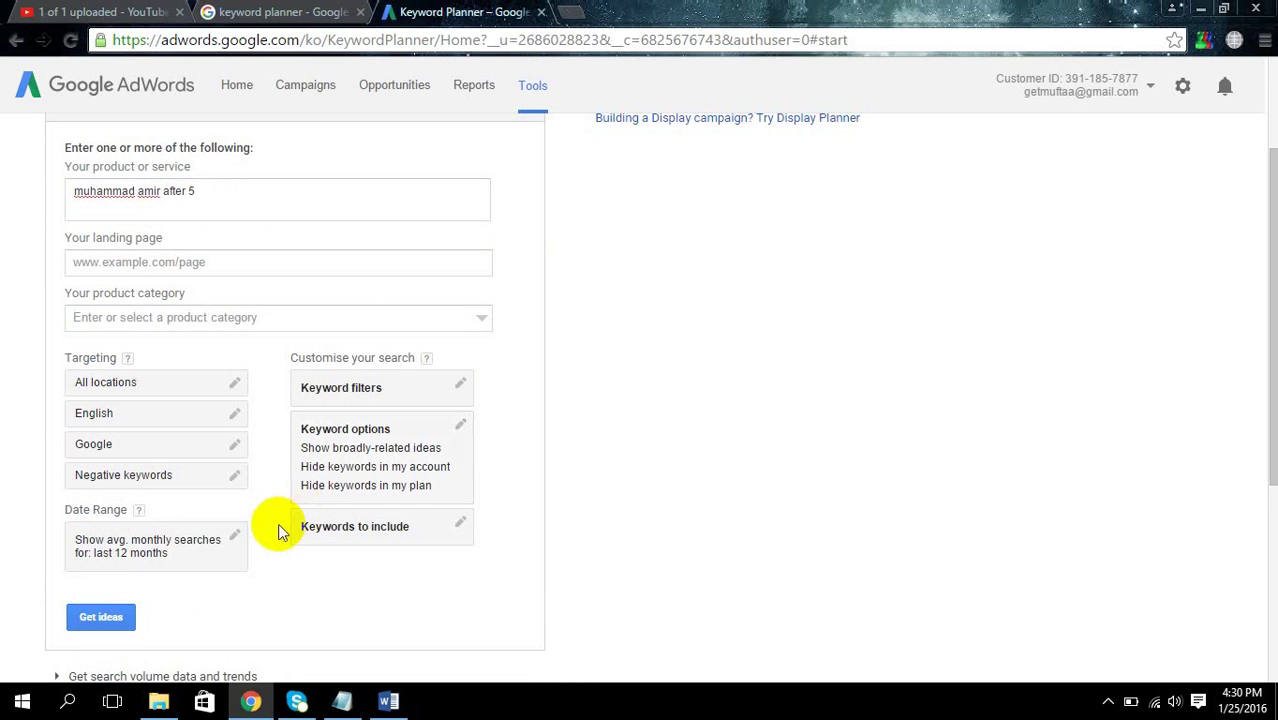
left_click(100, 614)
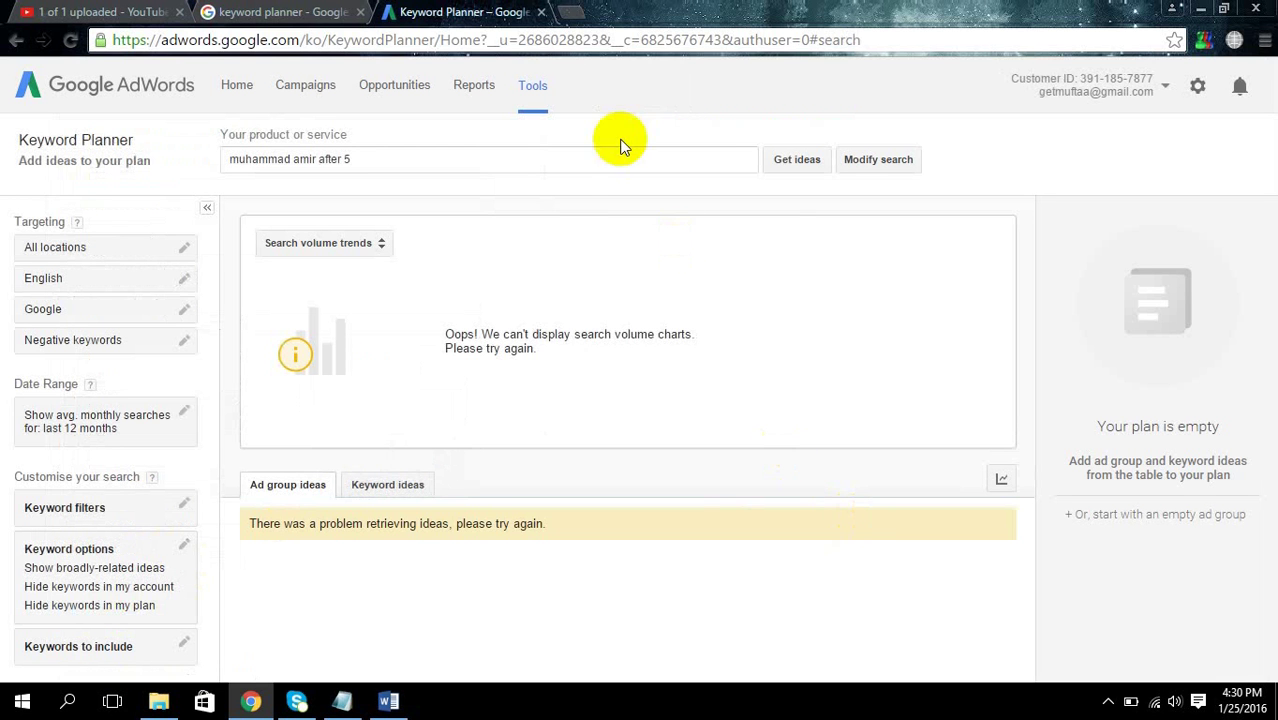
left_click(585, 163)
left_click(810, 160)
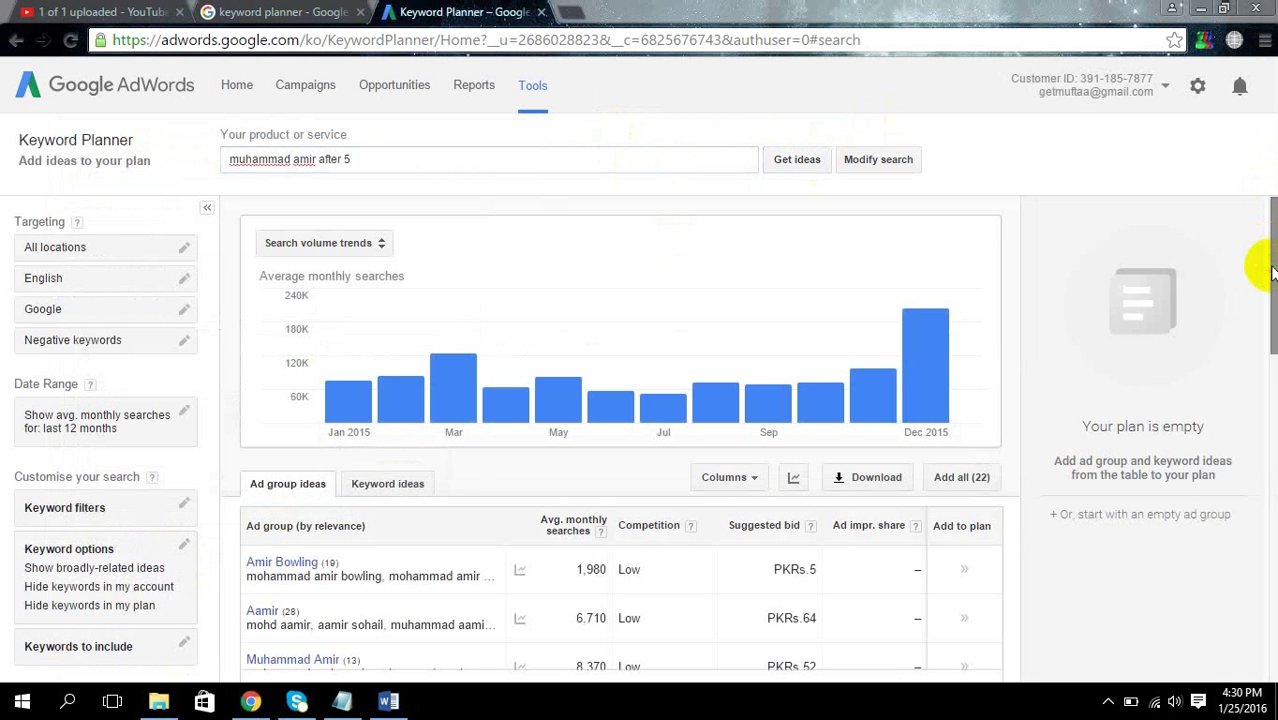
Step: Review the ad group ideas with their monthly searches and suggested bids, and open the Muhammad Amir ad group
left_click_drag(1272, 270, 1272, 354)
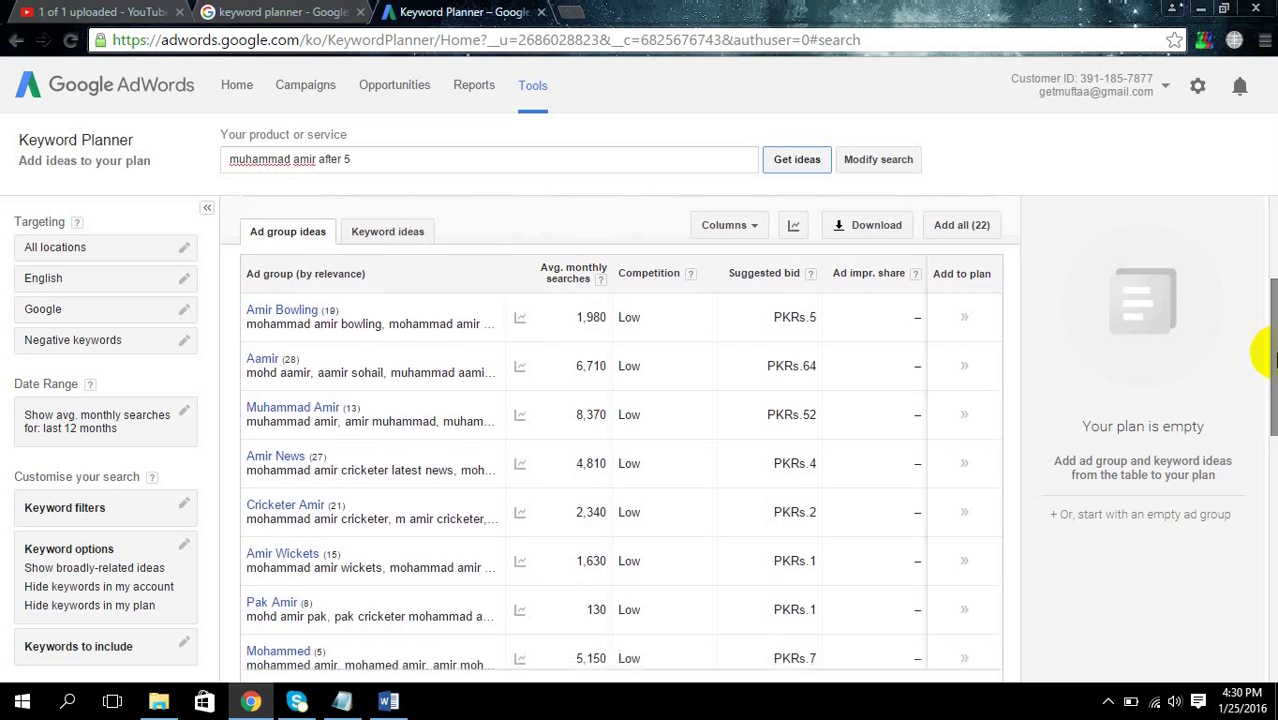
left_click(424, 240)
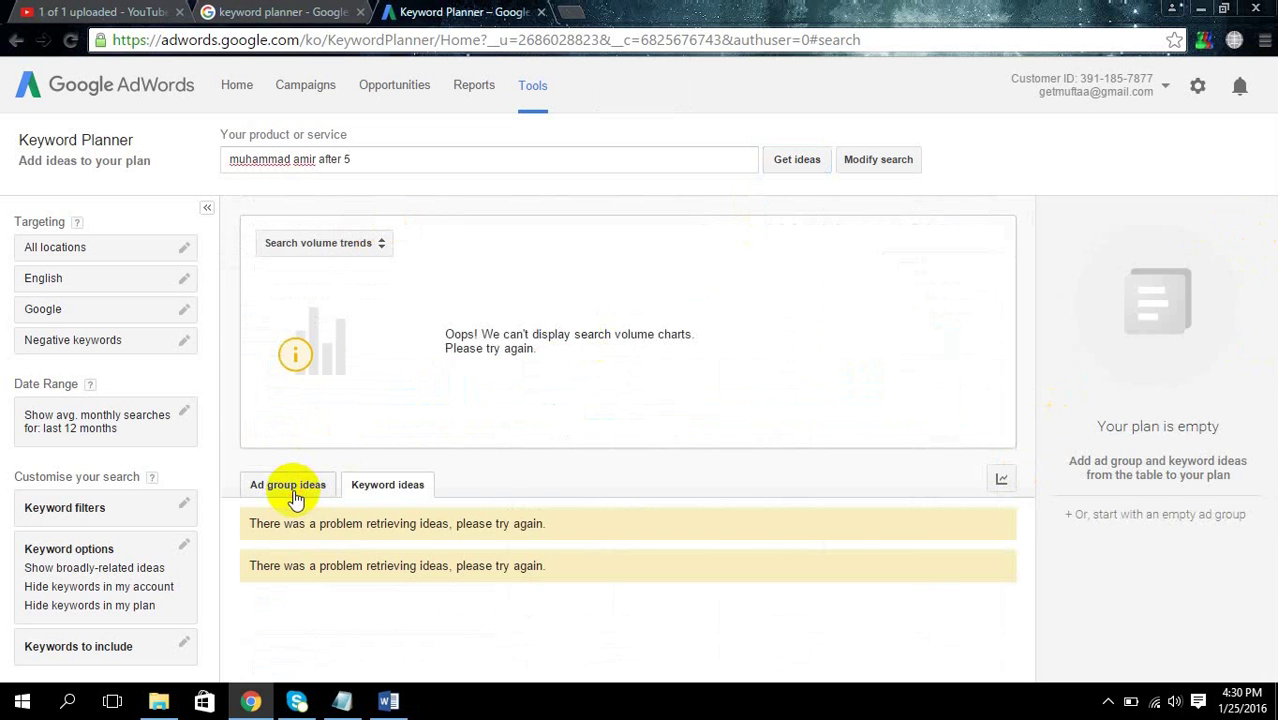
left_click(292, 485)
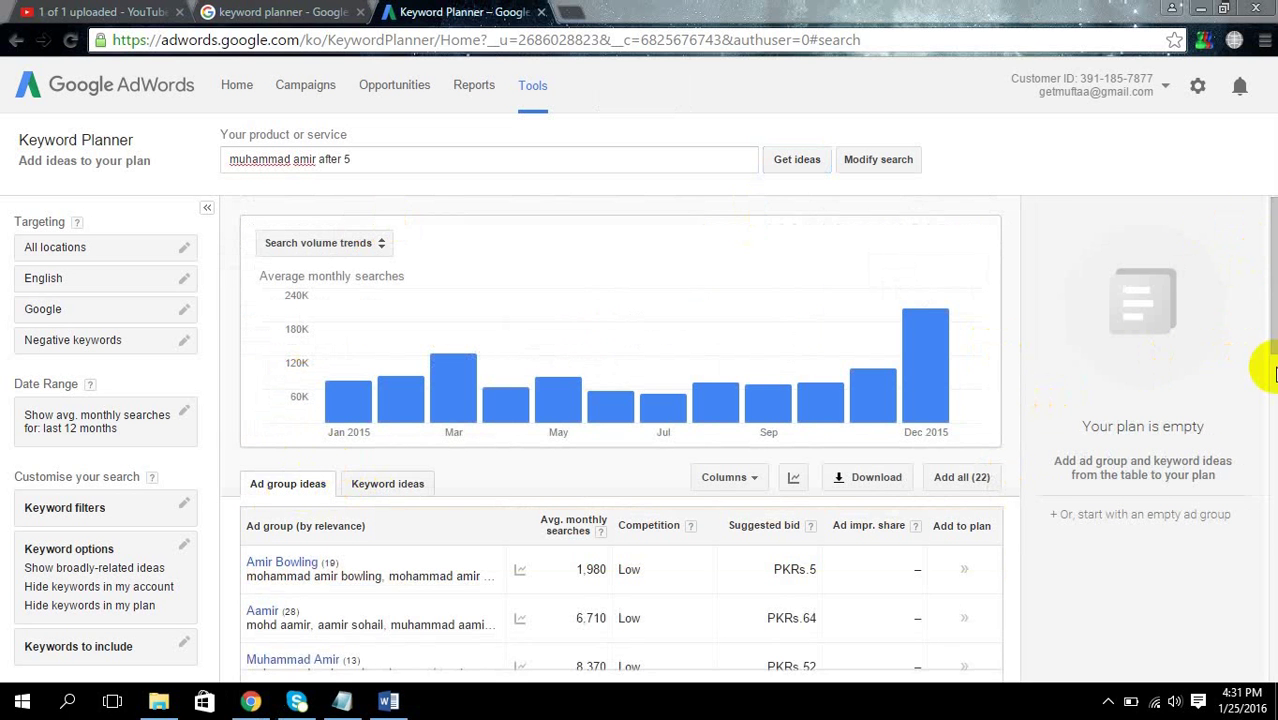
left_click_drag(1272, 333, 1272, 430)
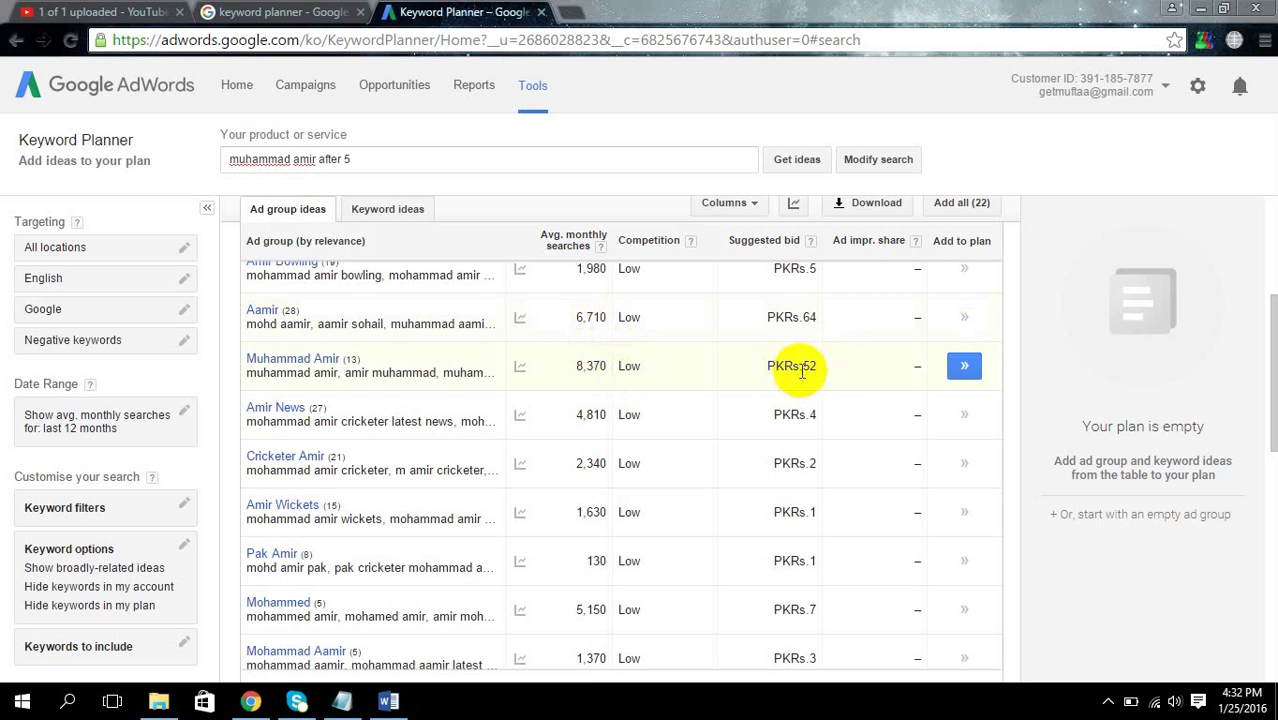
left_click(288, 362)
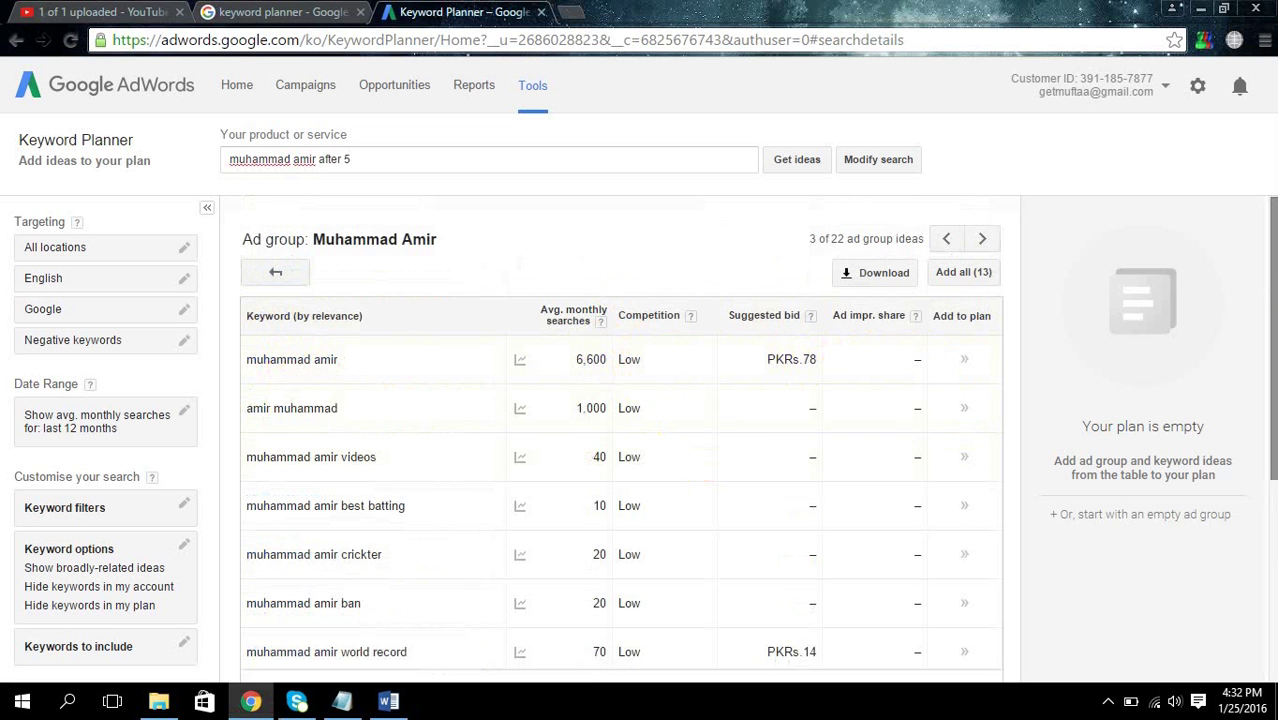
mouse_move(1268, 280)
left_mouse_down()
mouse_move(1268, 300)
mouse_move(1268, 285)
left_mouse_up()
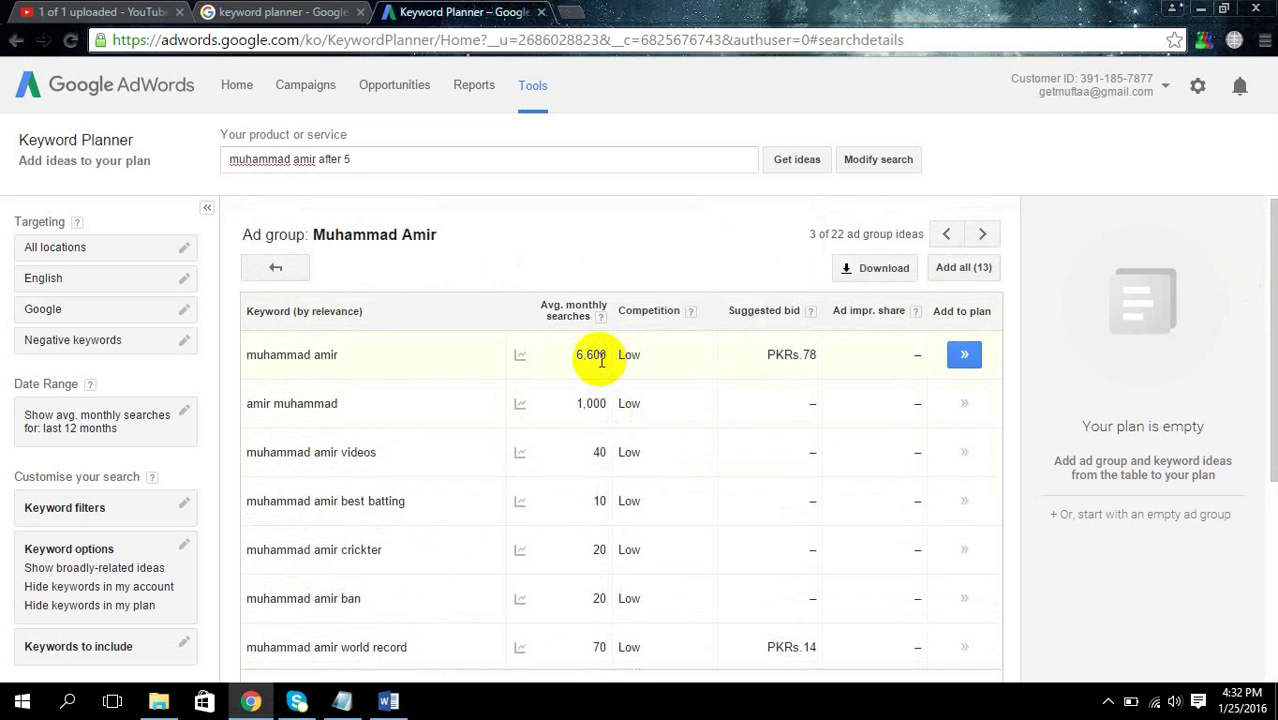
left_click(290, 358)
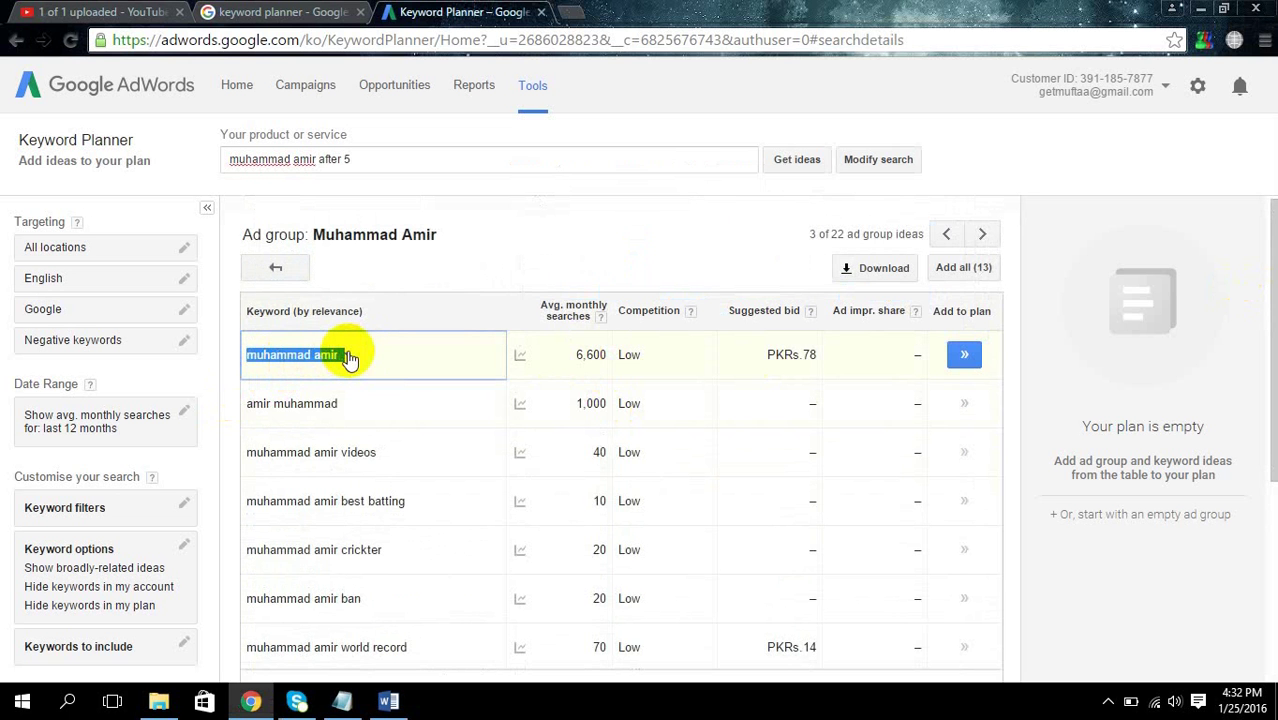
left_click(349, 358)
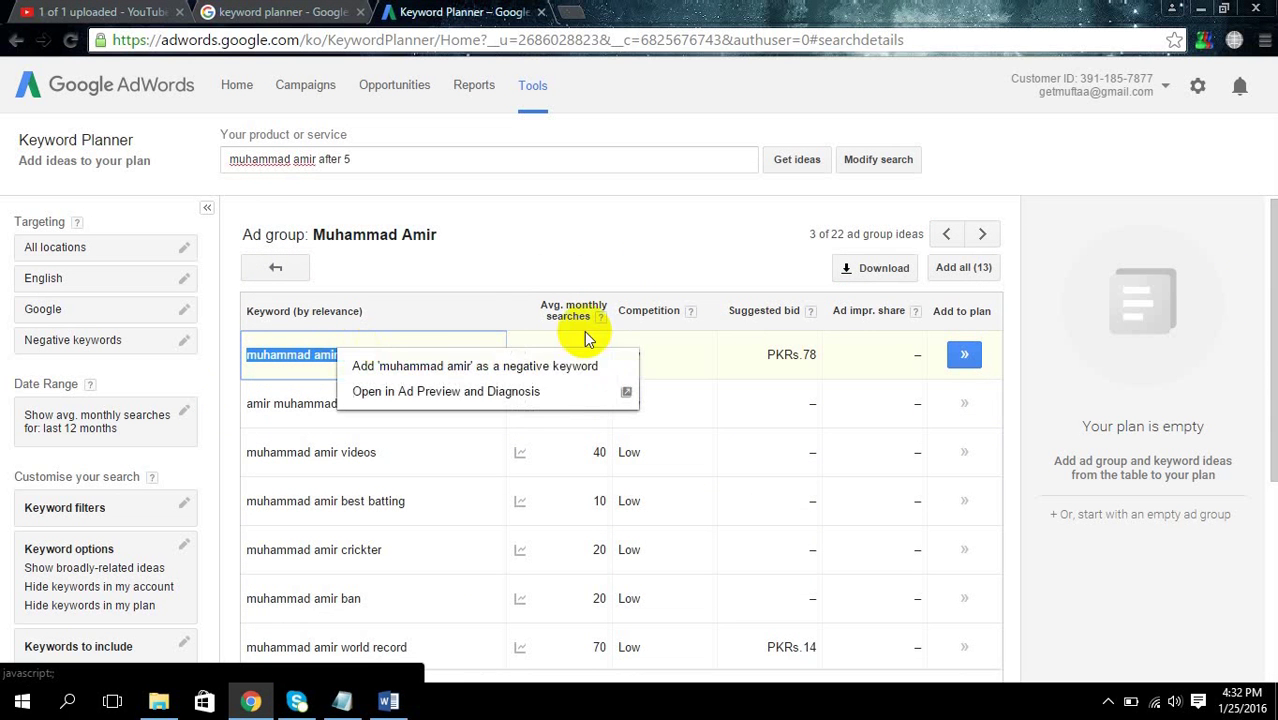
left_click(524, 241)
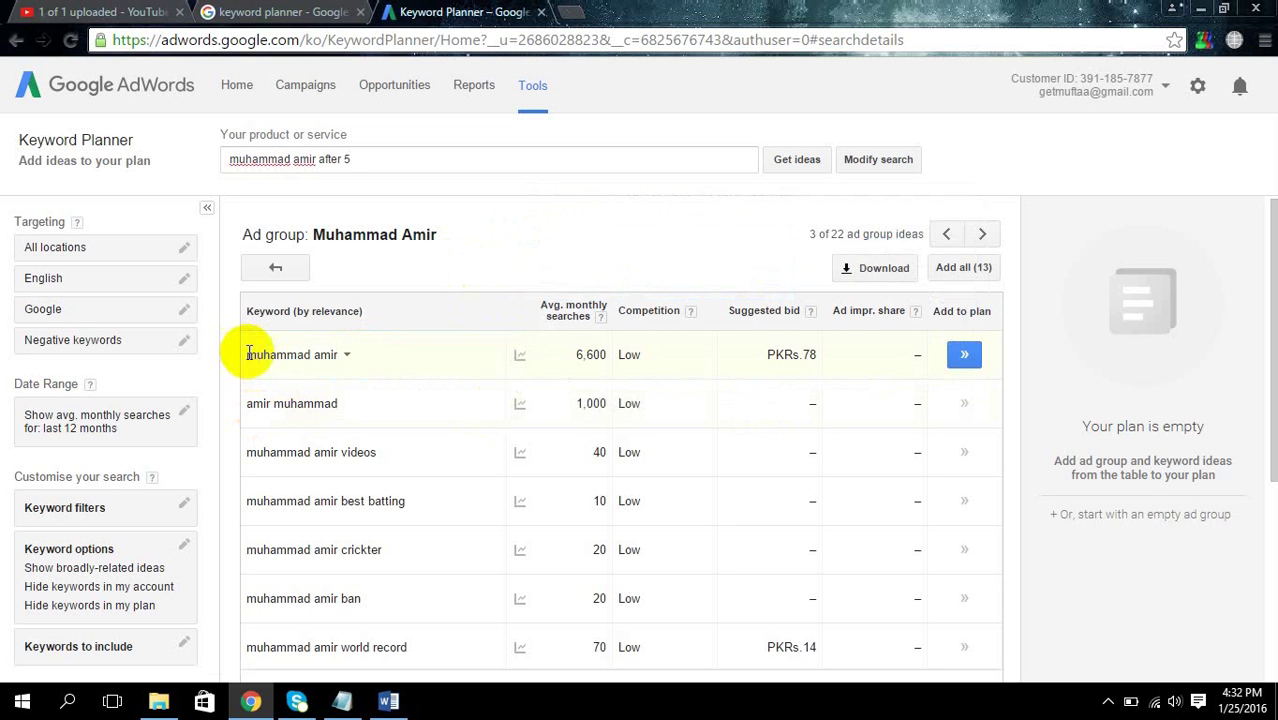
Step: Copy all keywords from "muhammad amir" to "muhammad amir height" and paste them below the existing list in the Word document
left_click_drag(248, 354, 390, 587)
key("ctrl+c")
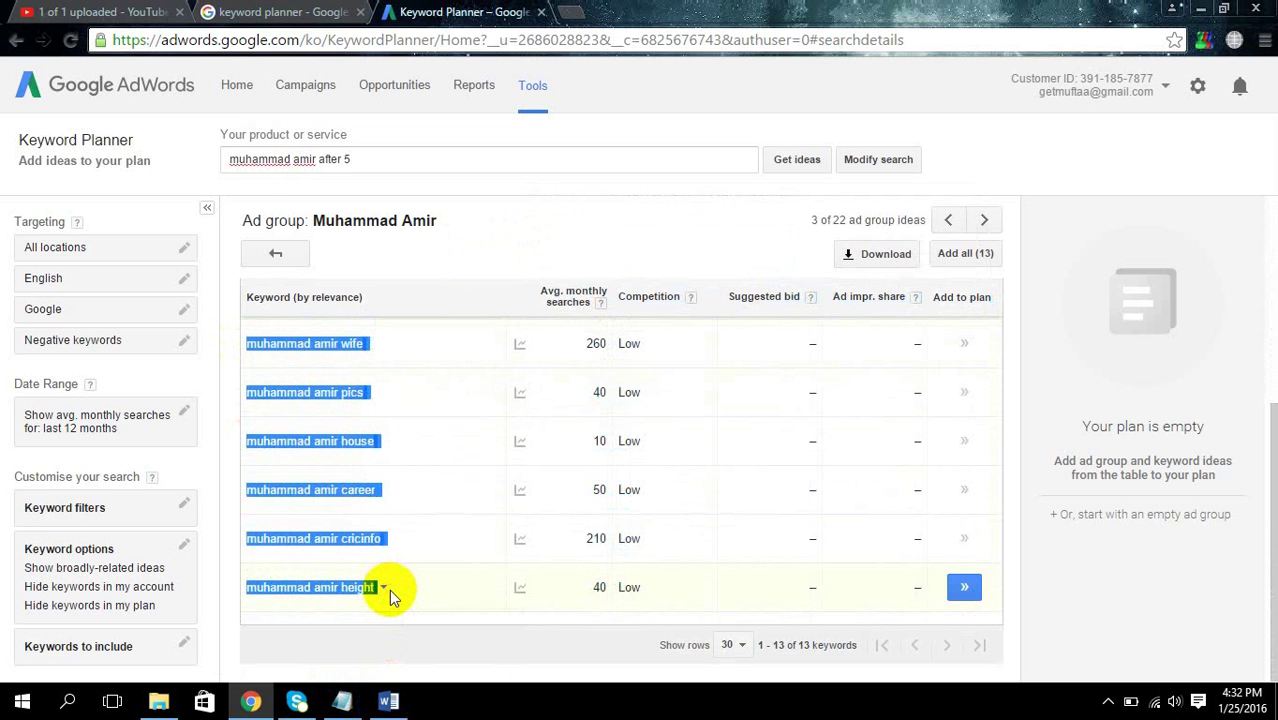
left_click(389, 701)
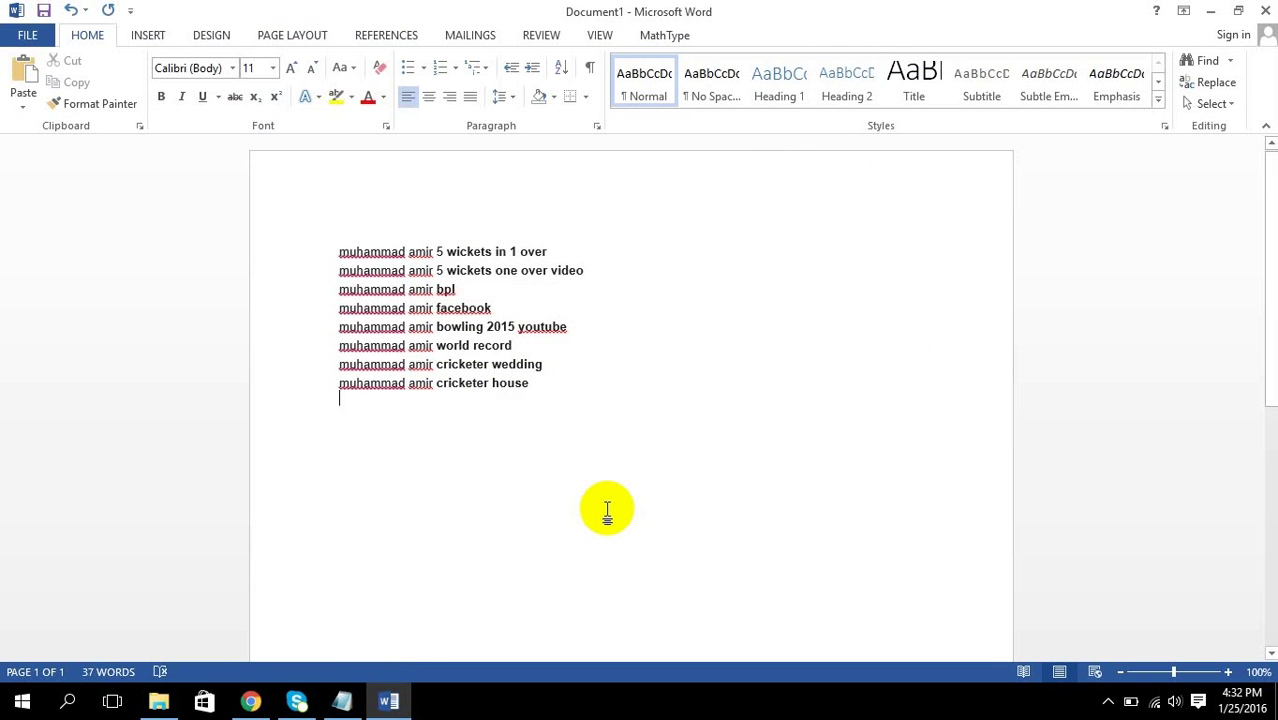
key("ctrl+v")
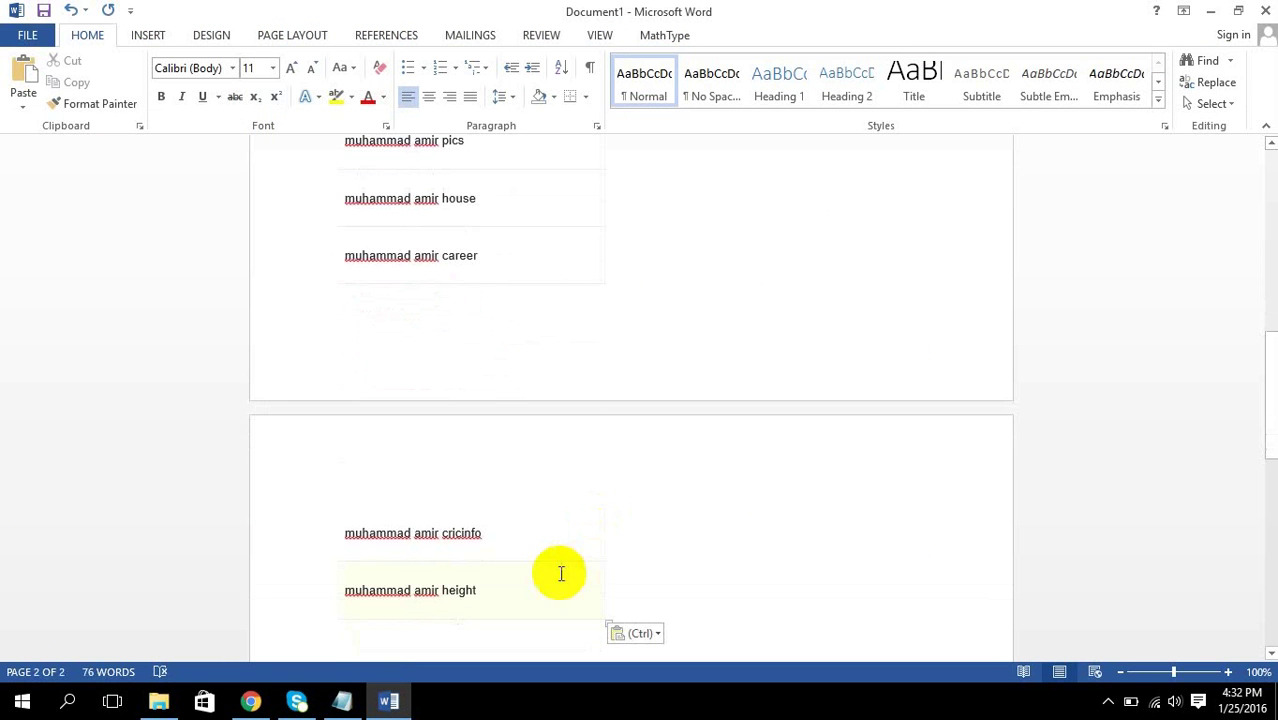
key("Escape")
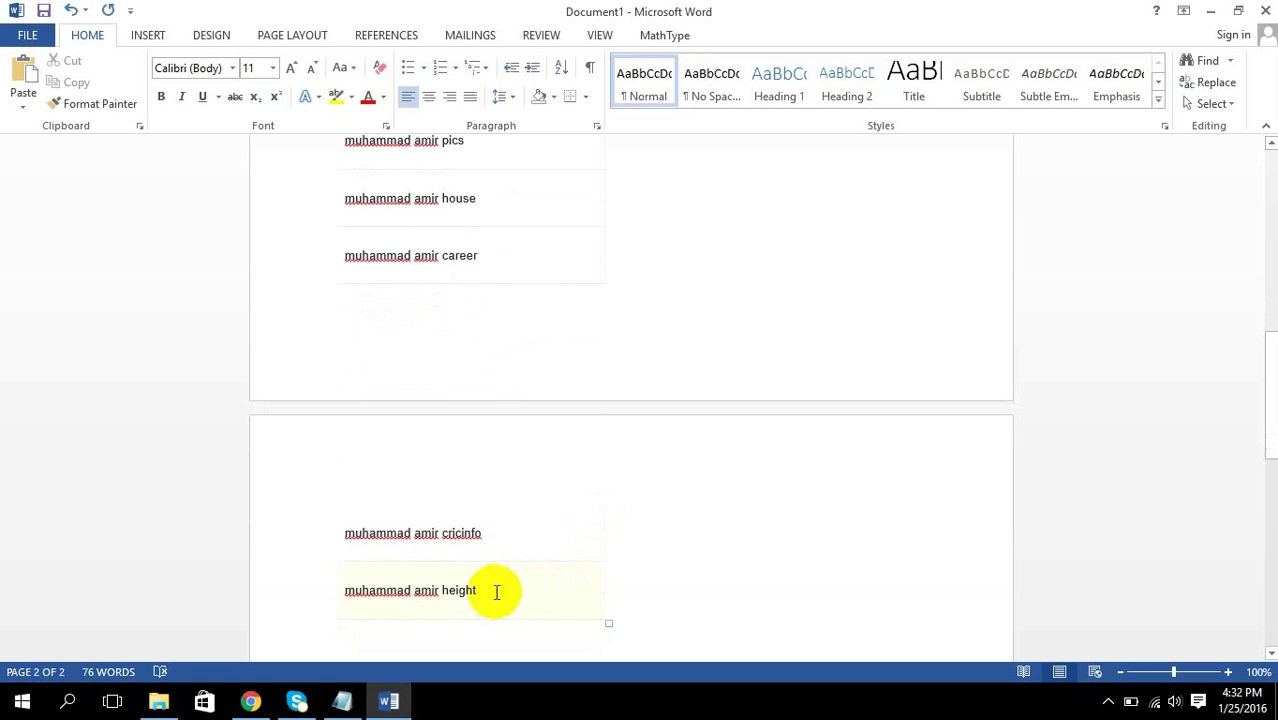
Step: End each keyword in the document with a comma, starting with "muhammad amir height" and "muhammad amir cricinfo"
left_click(488, 590)
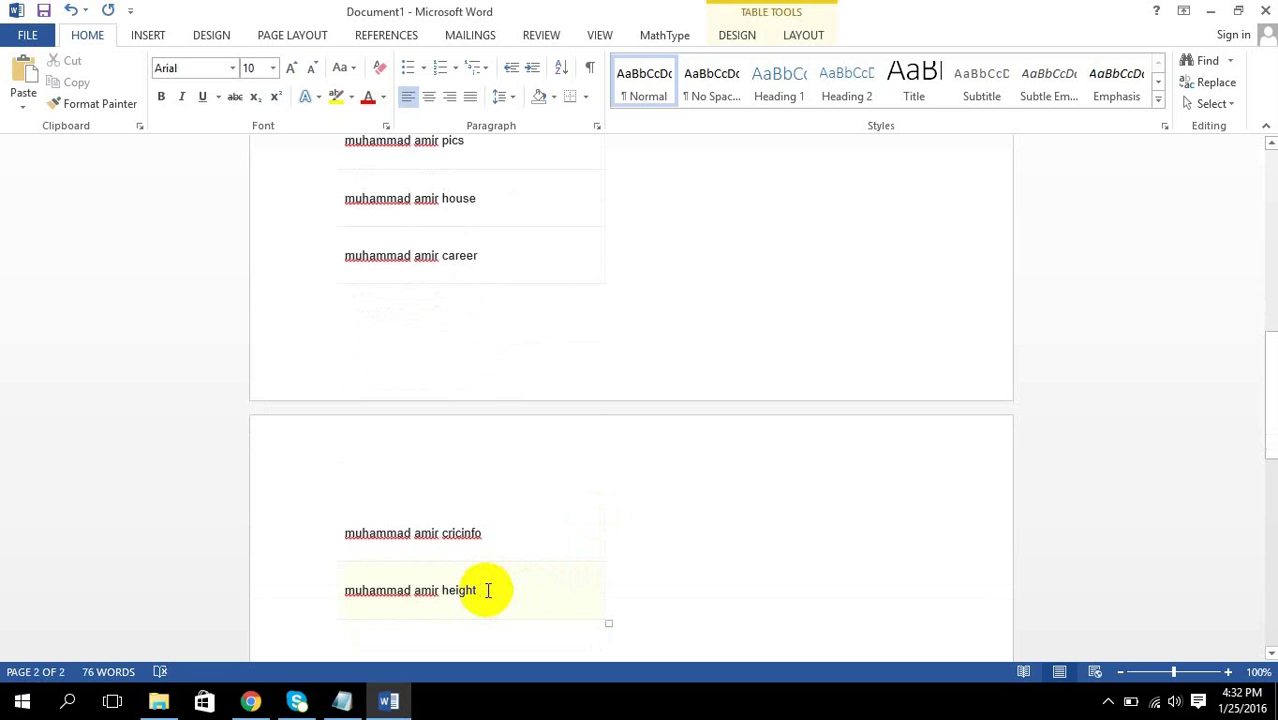
key("shift+Left")
key("BackSpace")
type(",")
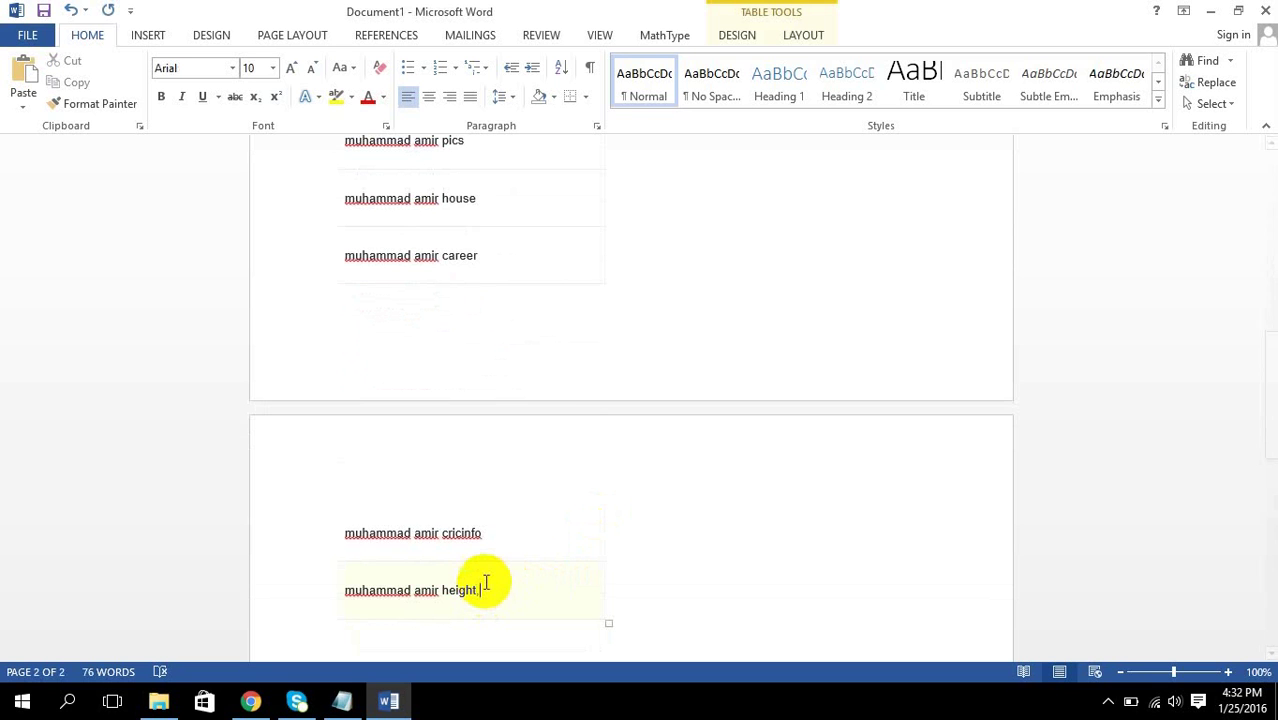
left_click(491, 539)
type(",")
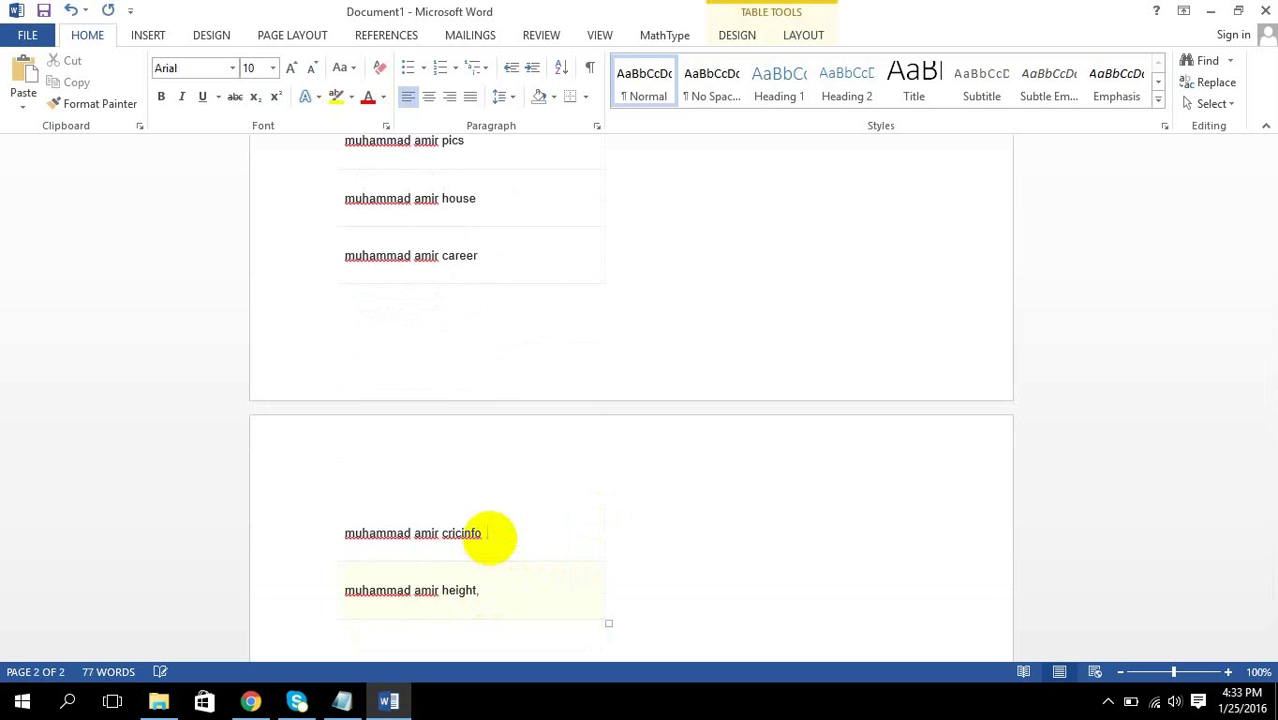
double_click(491, 539)
key("BackSpace")
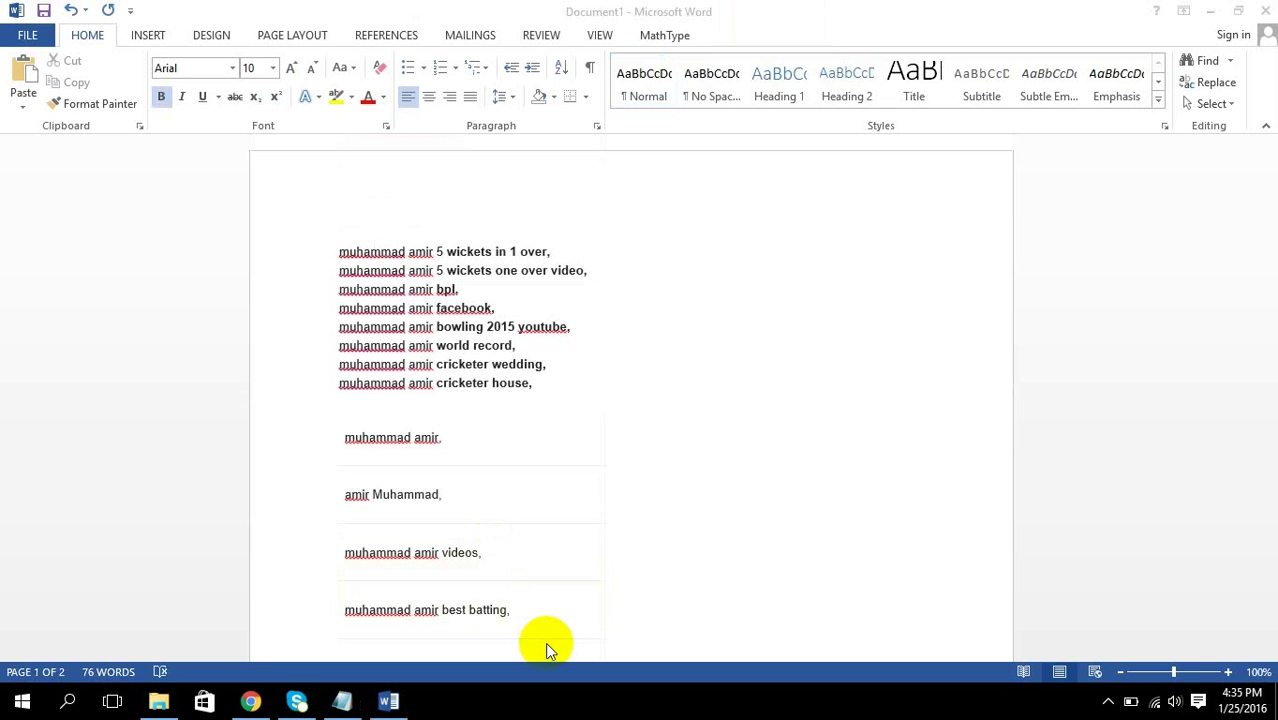
Step: Add the keyword "muhammad amir bowling after 5 years against nz," on the line below "muhammad amir cricketer house,"
left_click(349, 402)
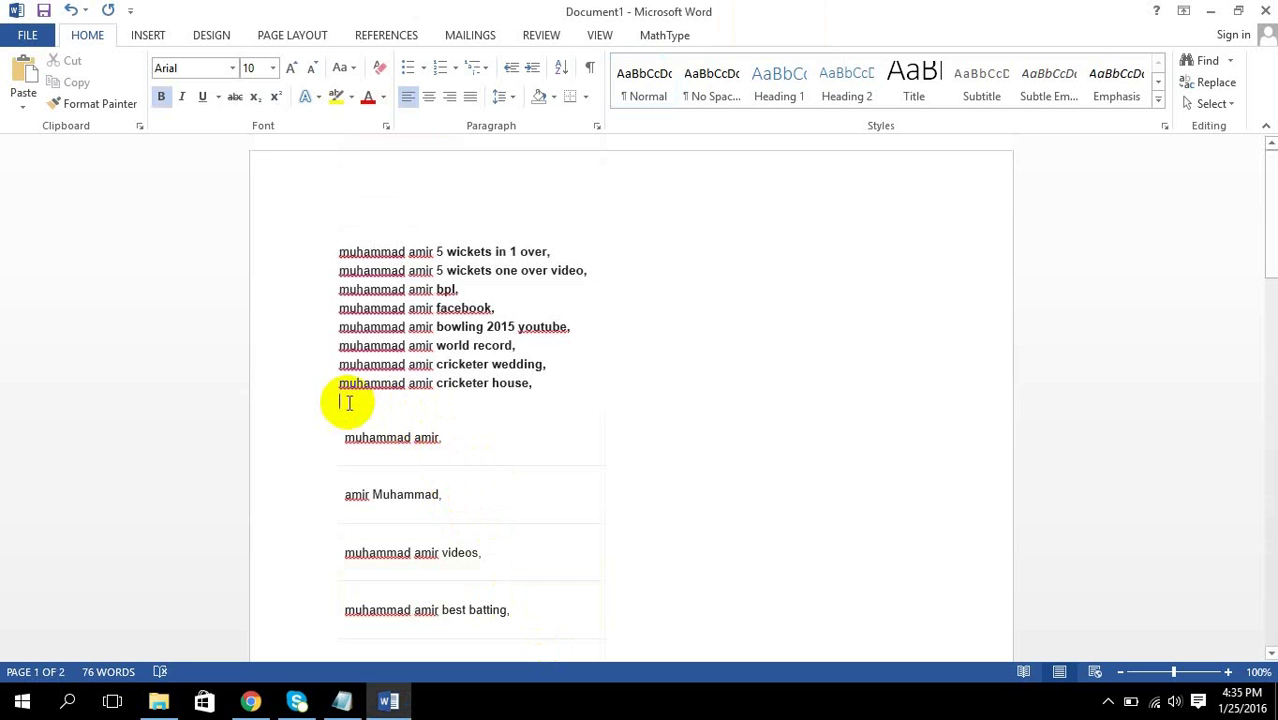
type("muhmma")
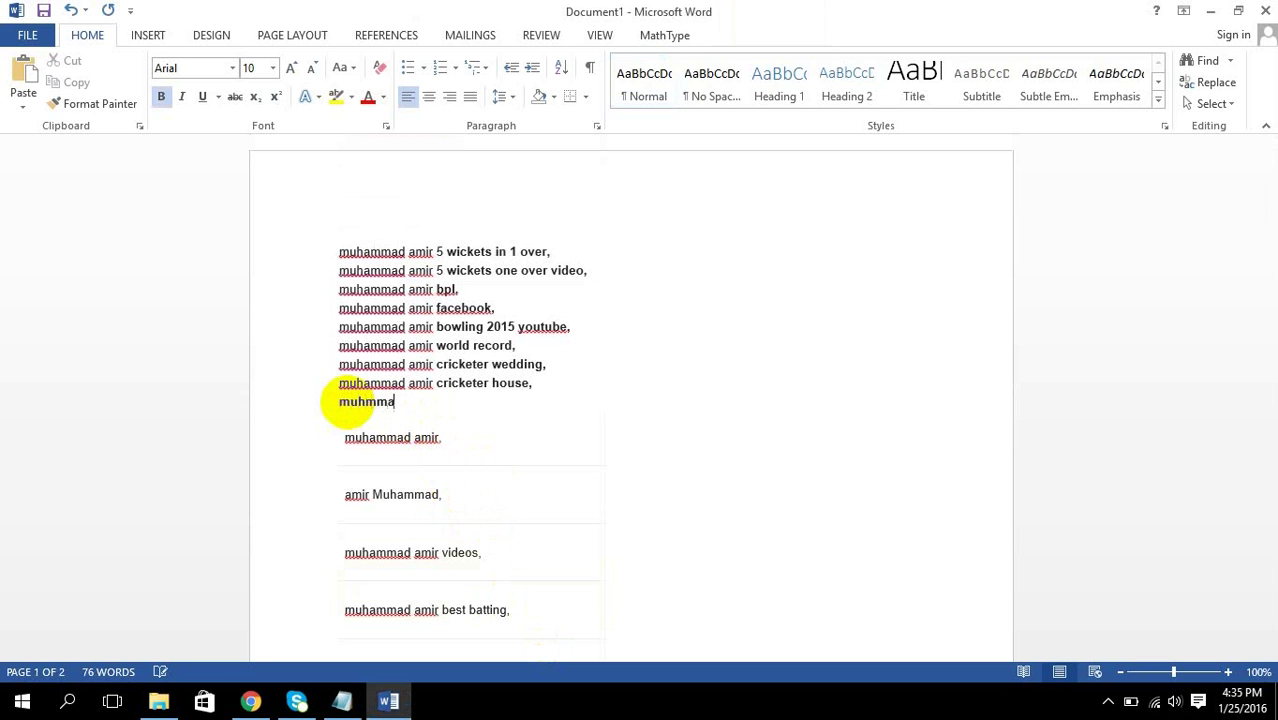
type("d amir bowling a")
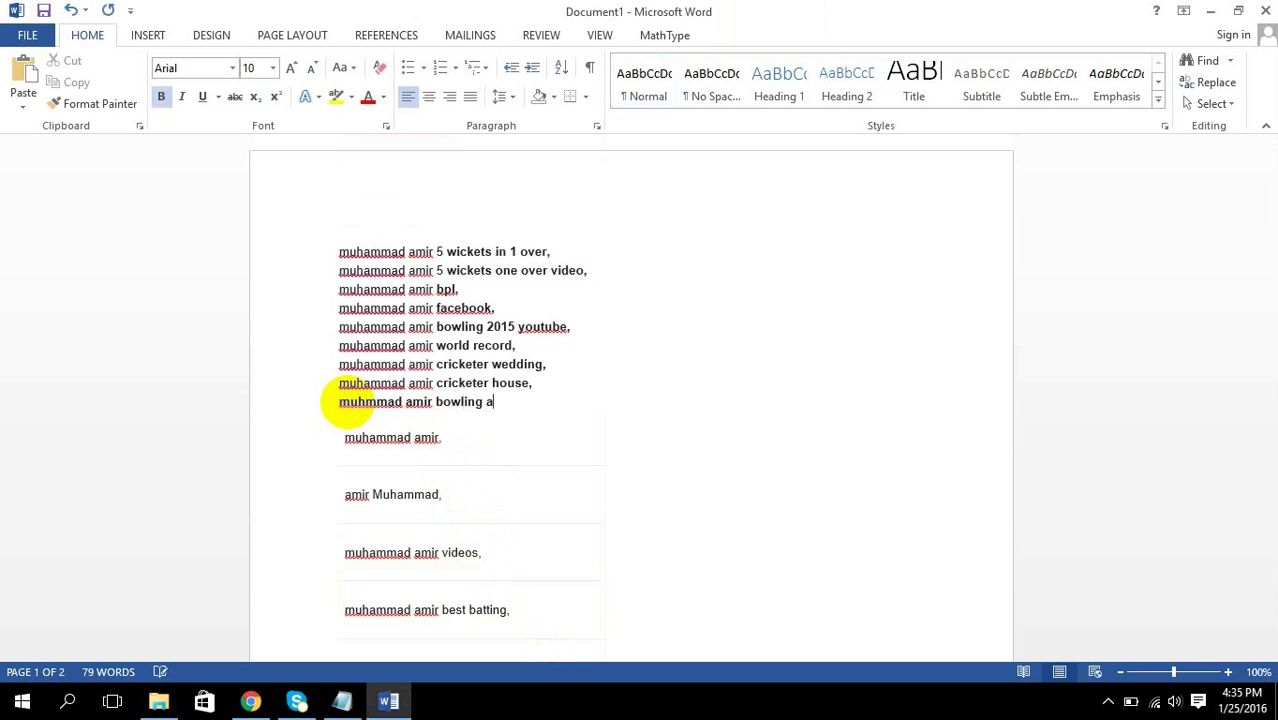
type("fter ")
type("5 years ag")
type("ian")
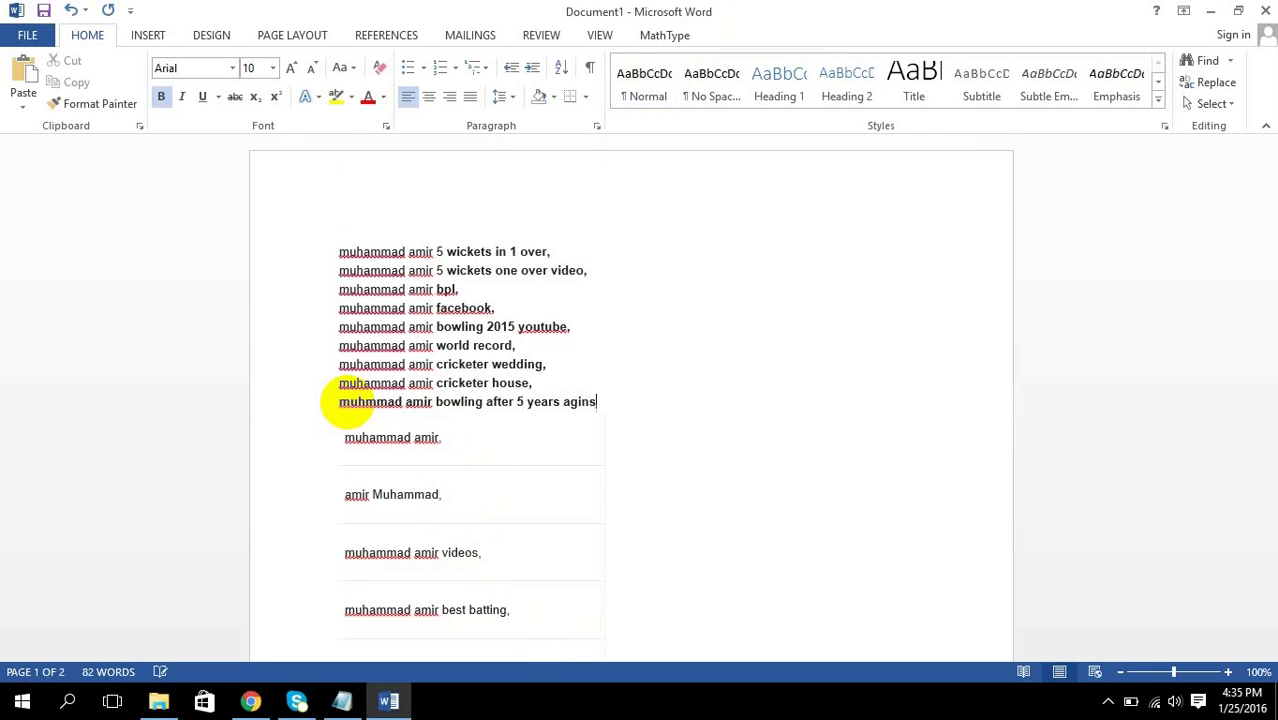
key("BackSpace")
key("BackSpace")
type("a")
key("BackSpace")
type("ainst nz")
key("Return")
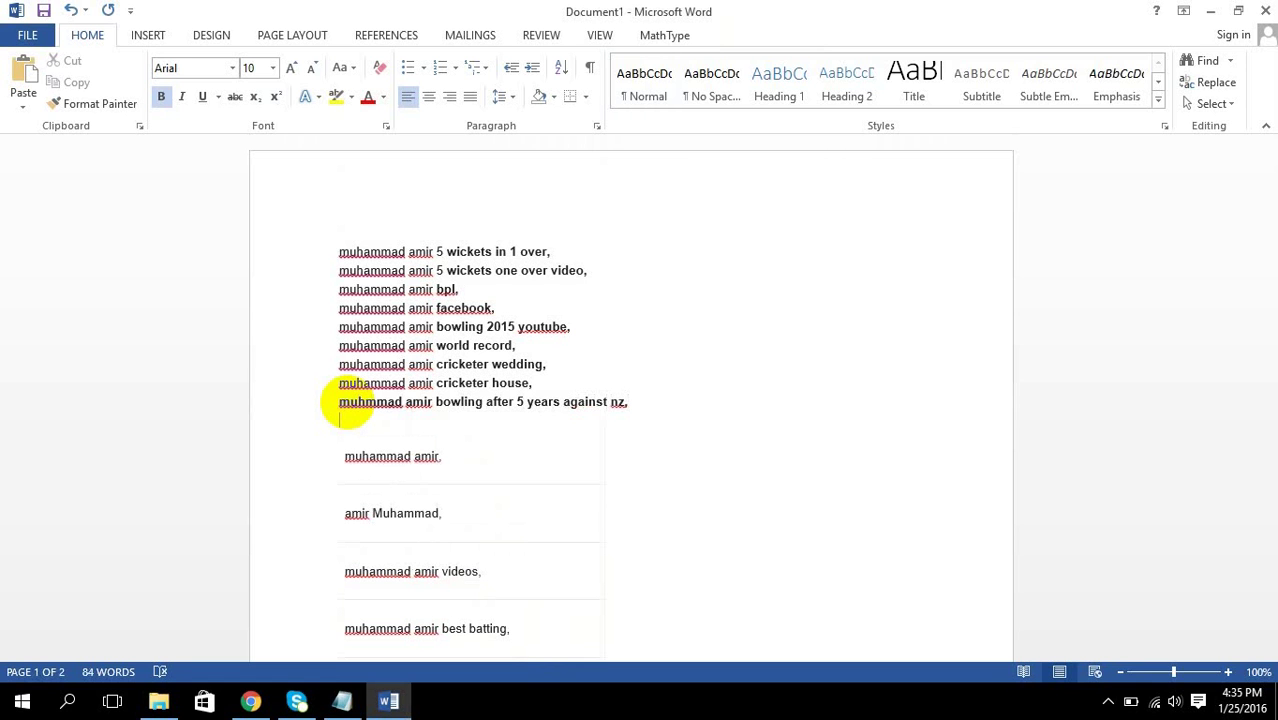
Step: Add the keyword "Muhammad amir bowling 2015," on the next line and correct the misspelled "muhmmad" above it to "muhammad"
type("muh")
type("han")
key("BackSpace")
key("BackSpace")
type("ammad")
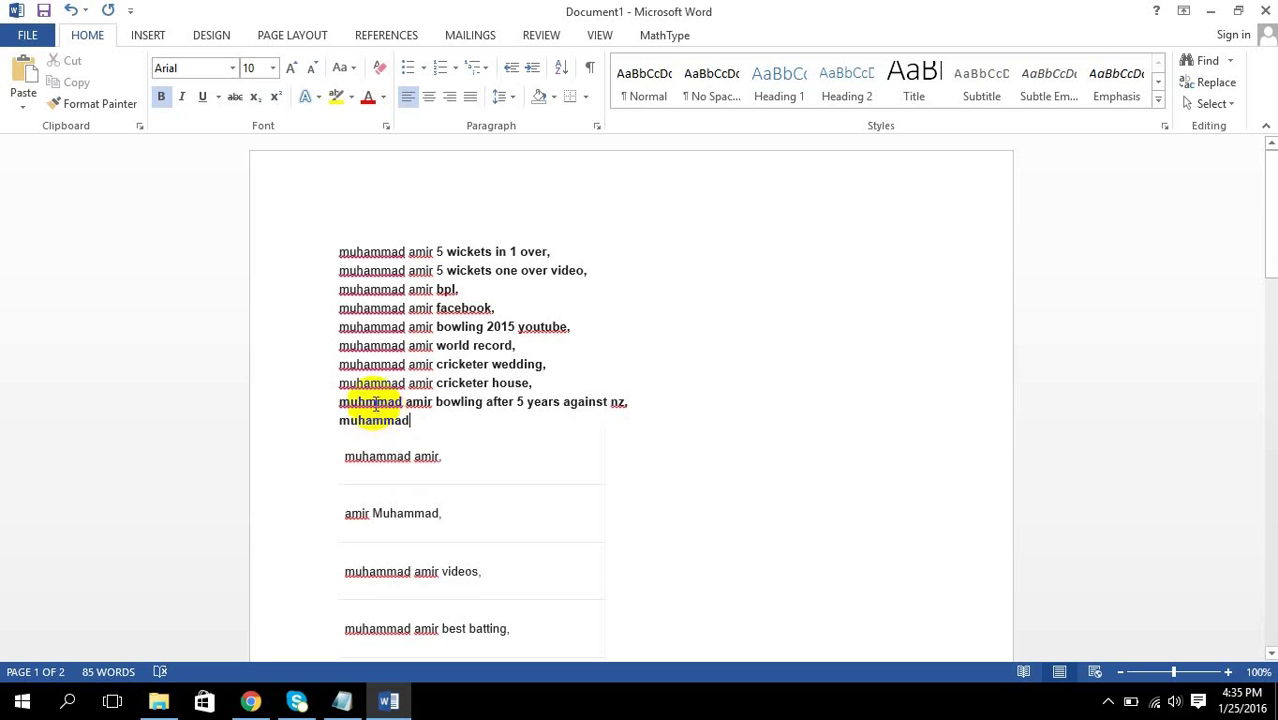
left_click(361, 402)
key("ctrl+b")
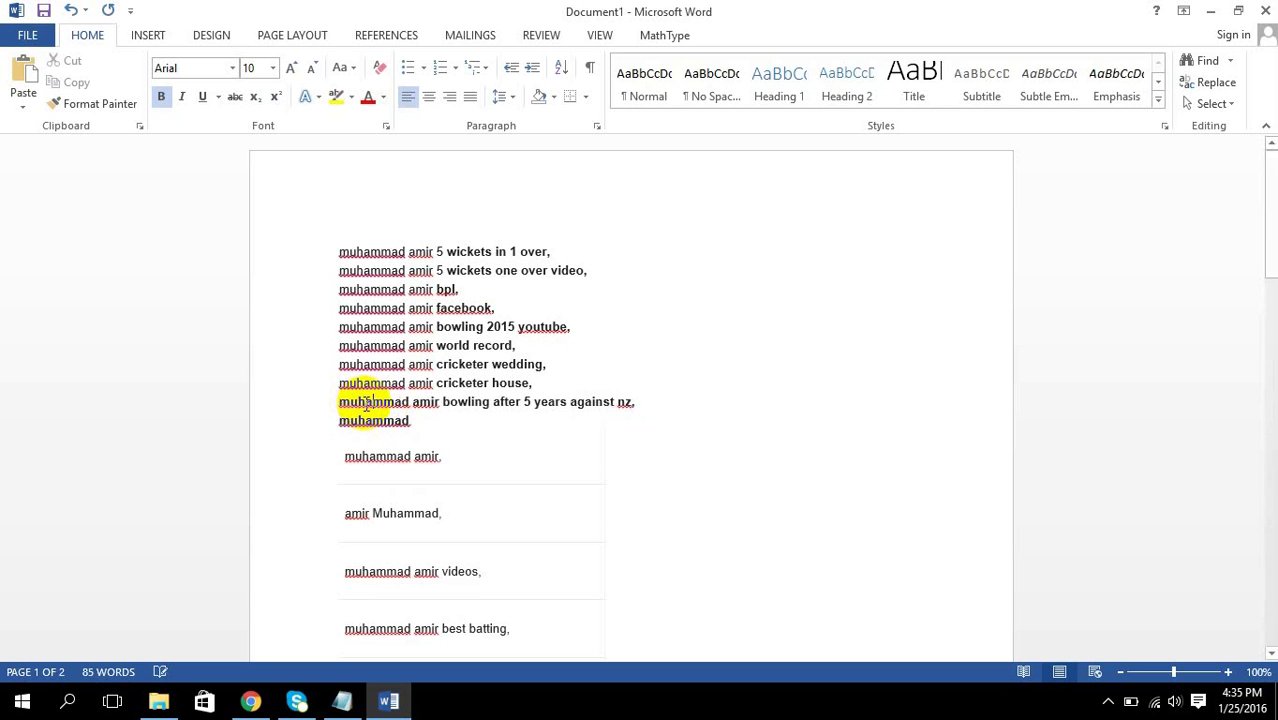
type("amir")
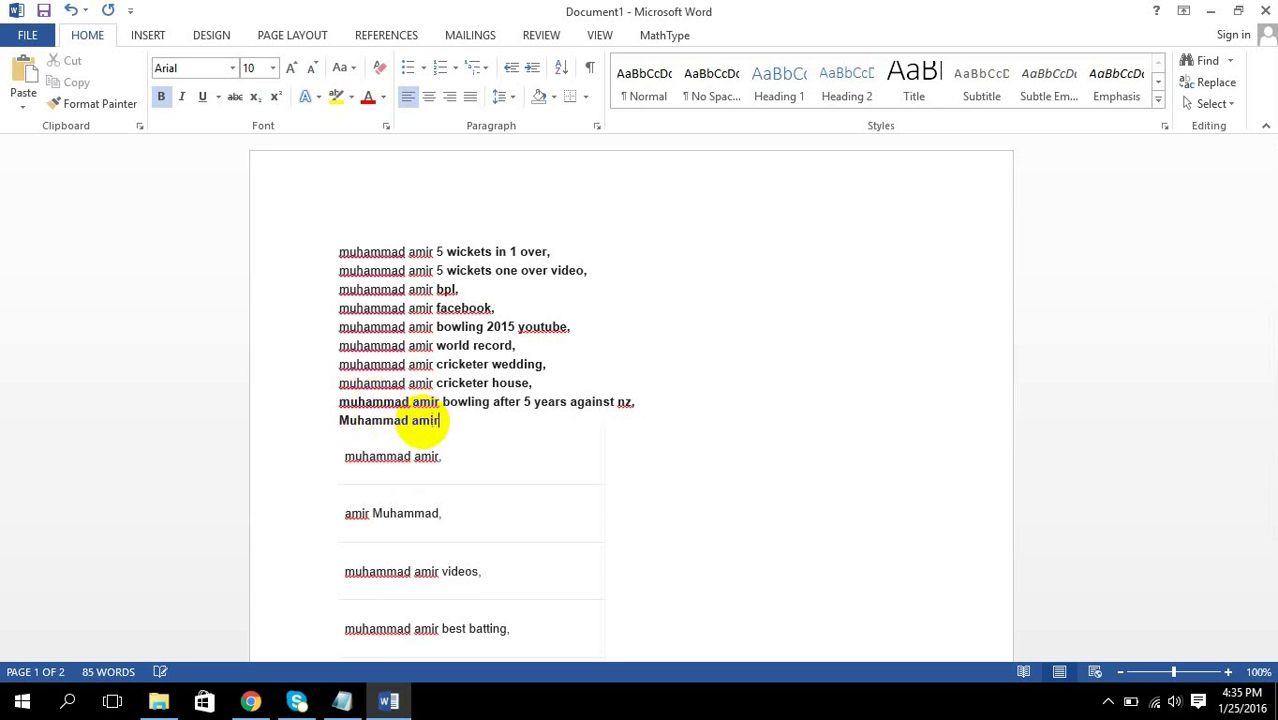
type(" bowling 2015,")
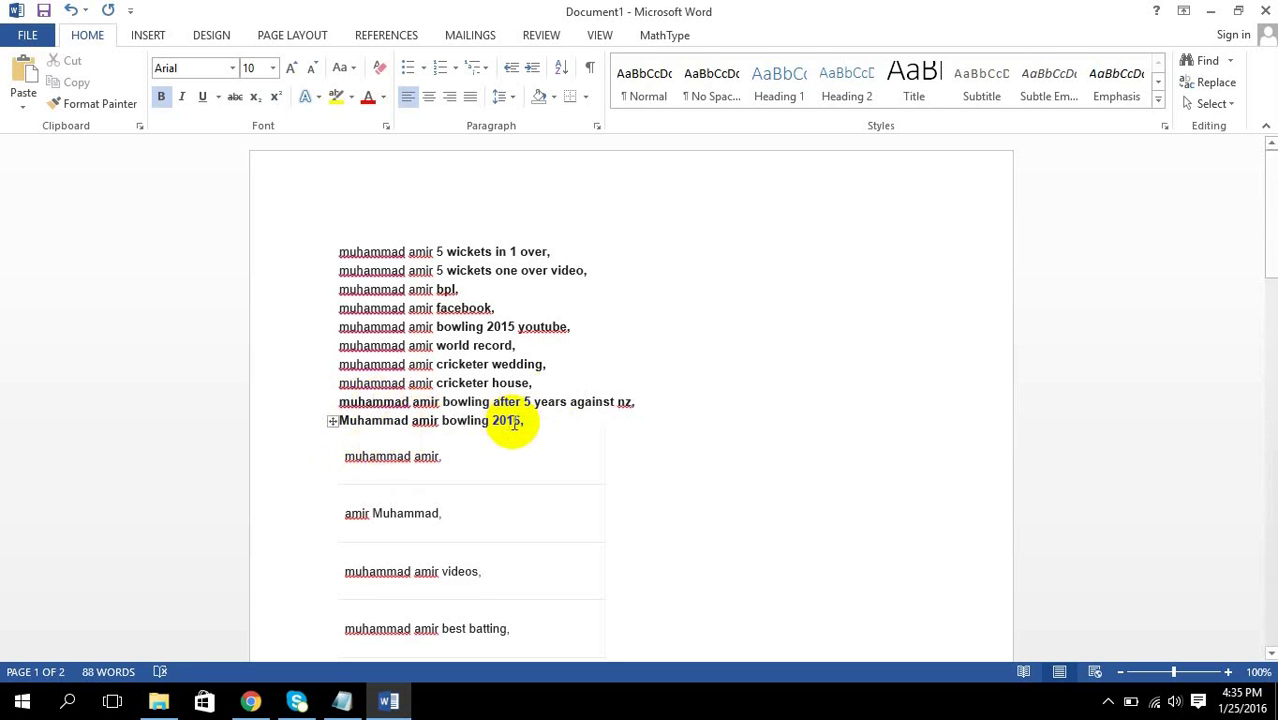
Step: Change the year in the last keyword above the table to 2016
triple_click(513, 421)
left_click(575, 427)
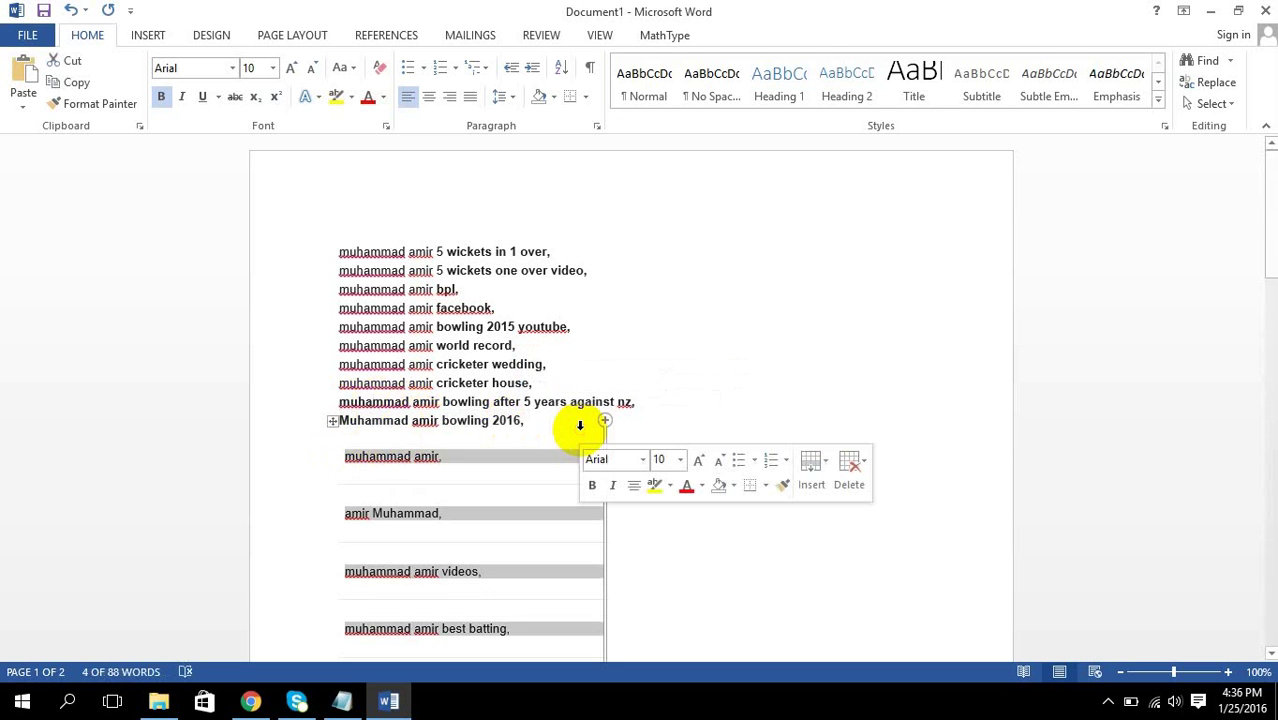
left_click(719, 372)
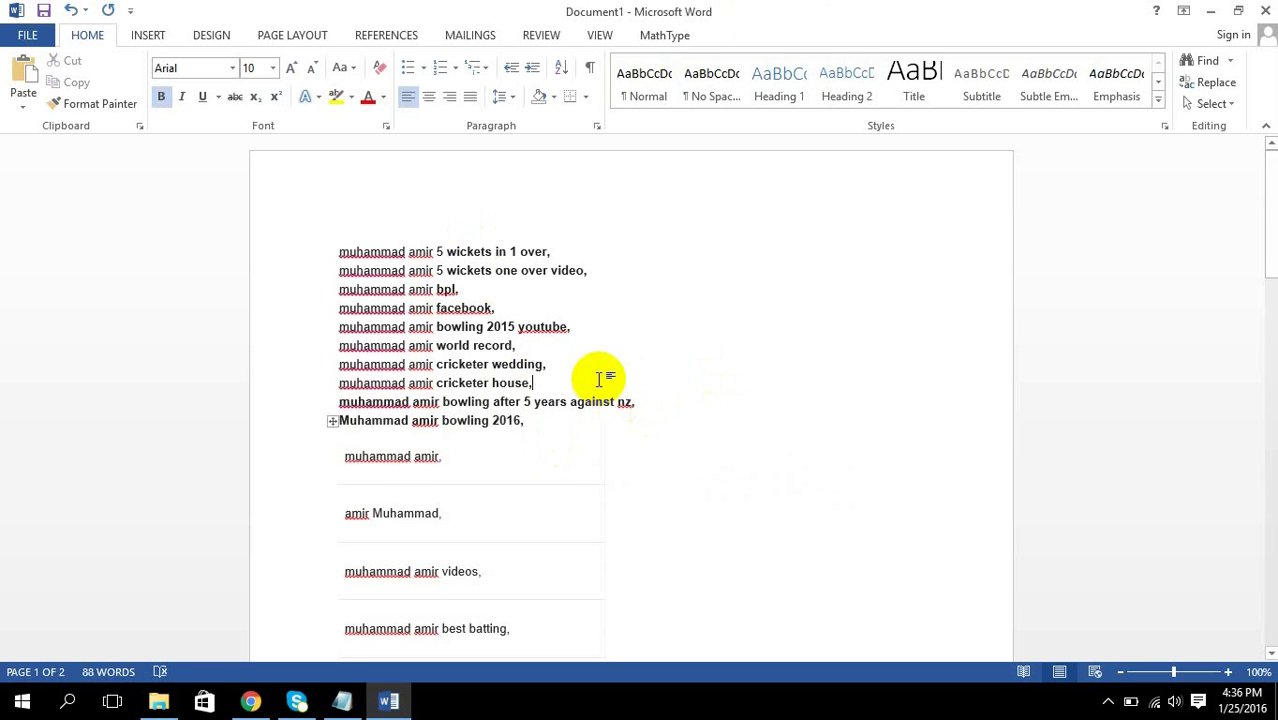
Step: Switch to the YouTube upload page in Chrome and look at the video's privacy options, keeping Unlisted
left_click(248, 710)
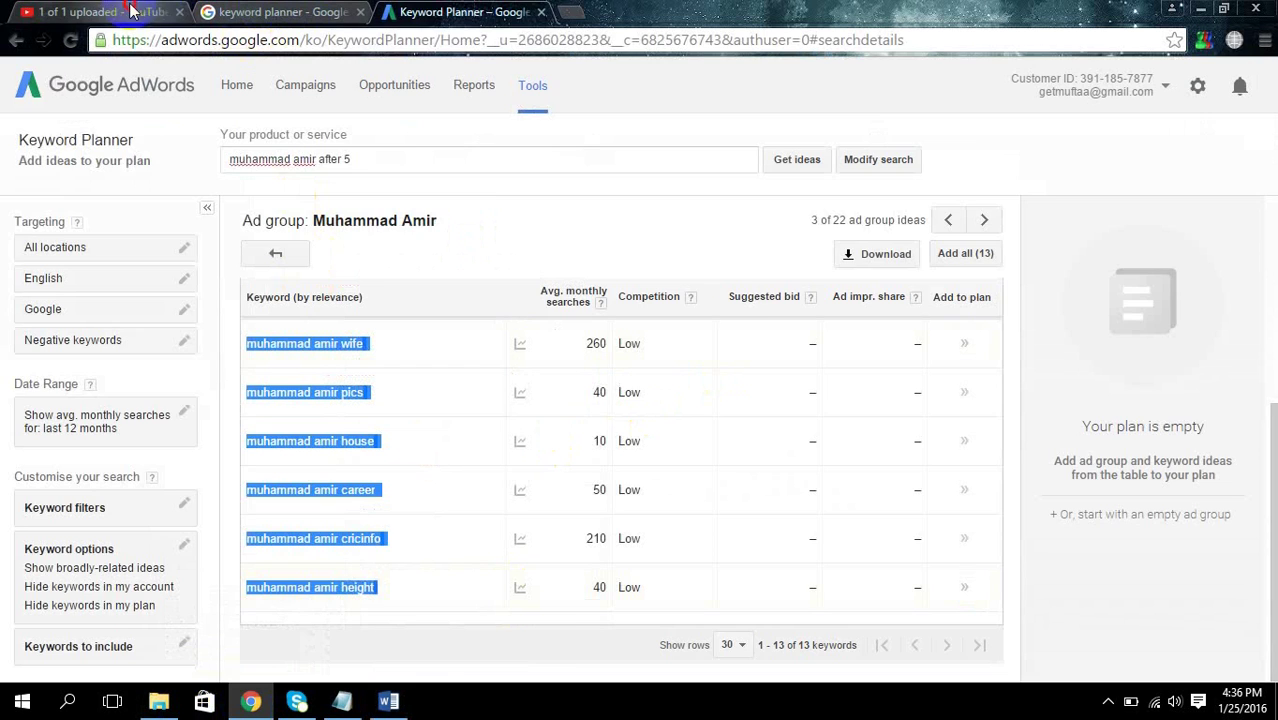
left_click(130, 10)
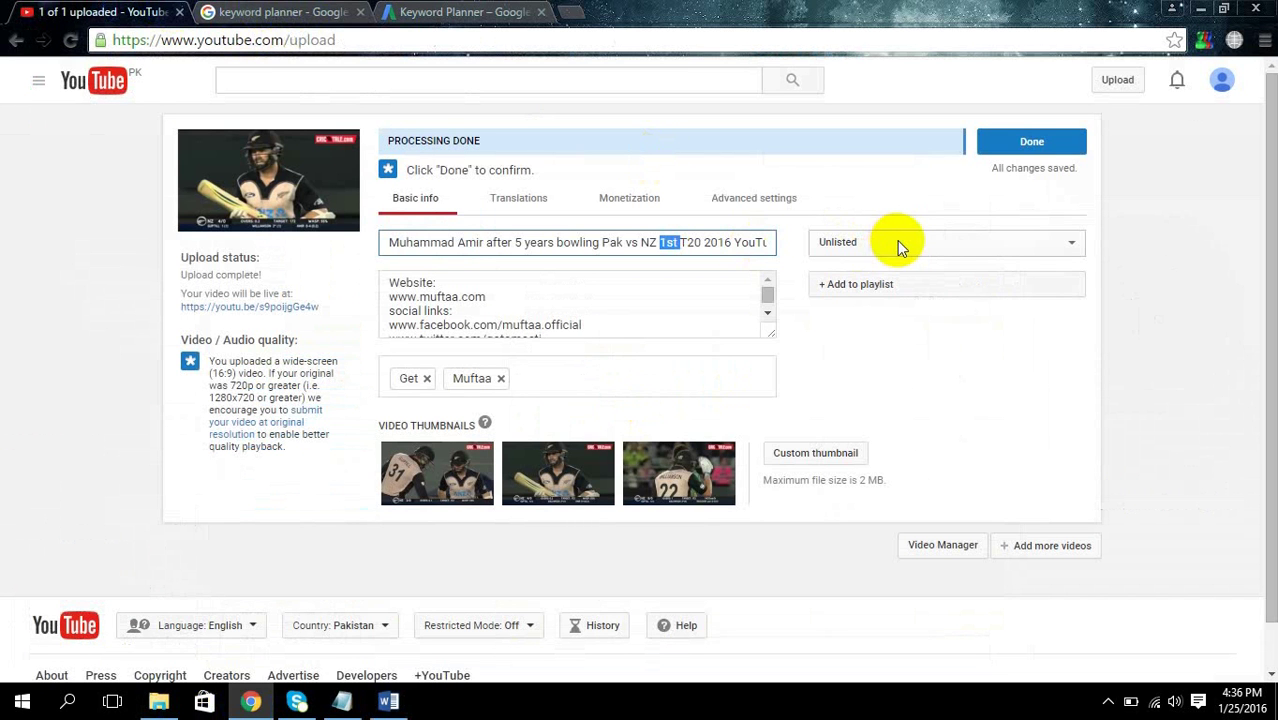
left_click(949, 242)
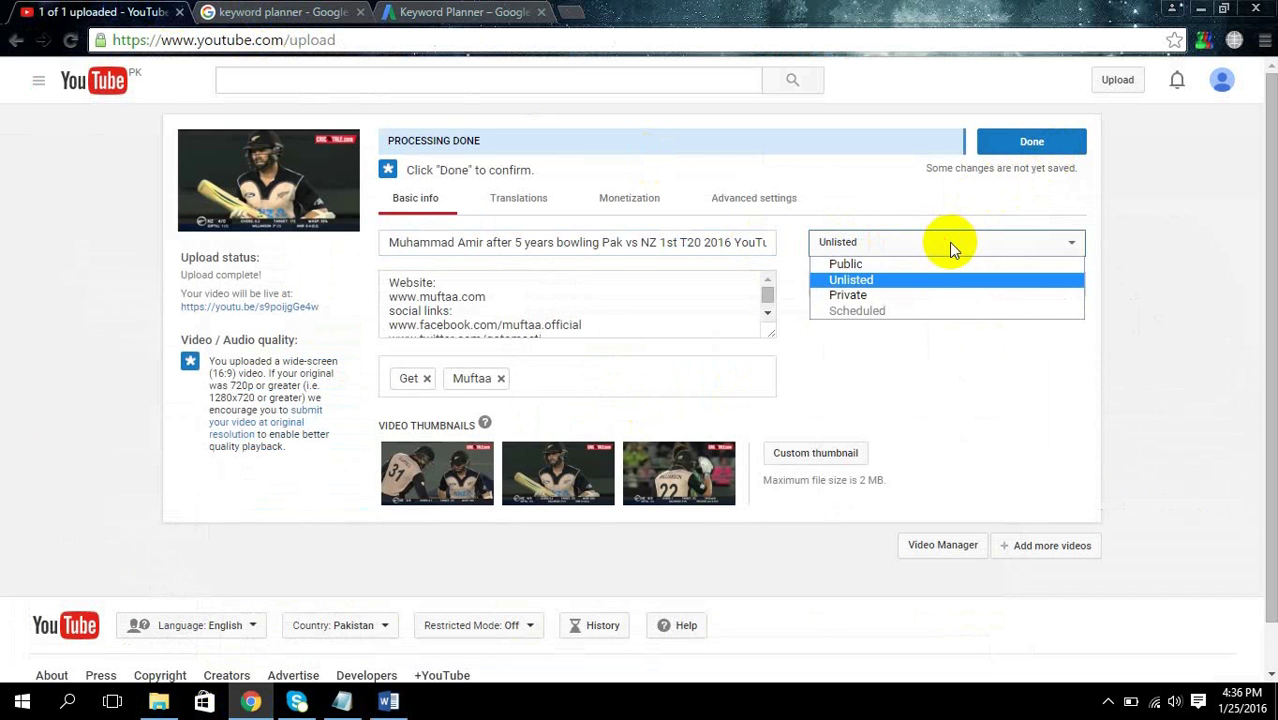
left_click(949, 242)
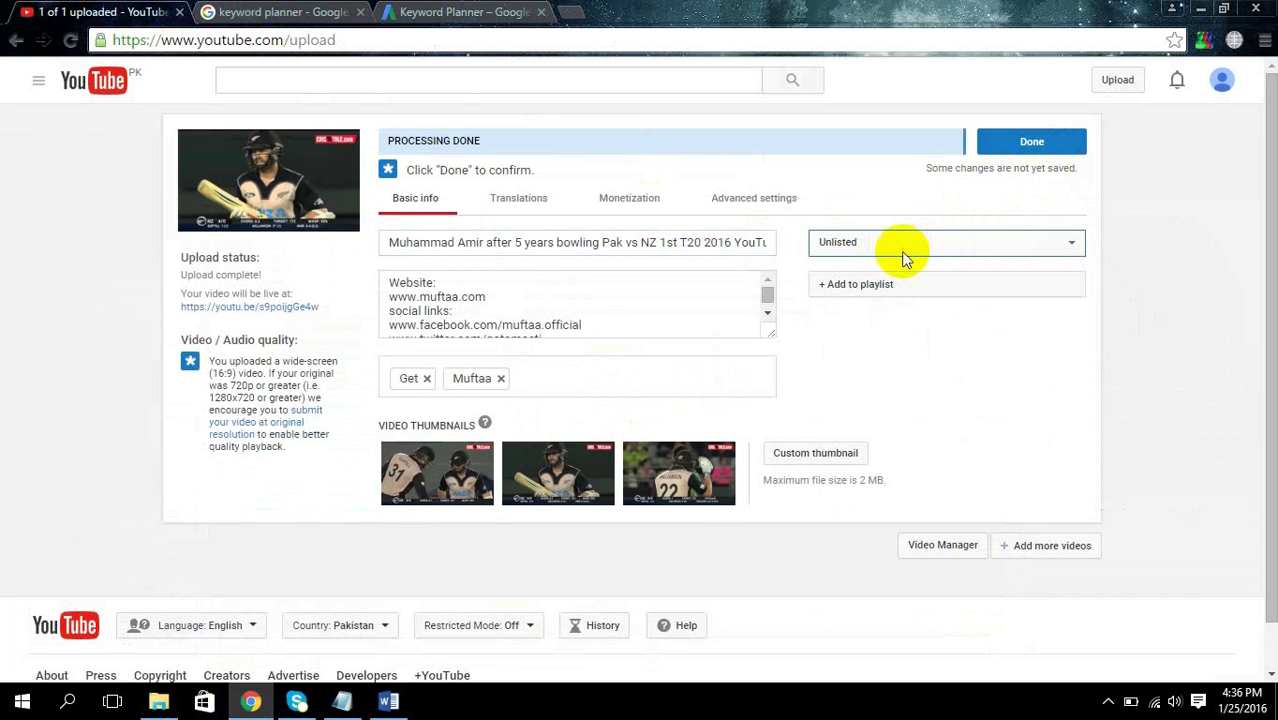
Step: Copy the full video title and insert it as a new first line above "Website:" in the description
left_click(769, 298)
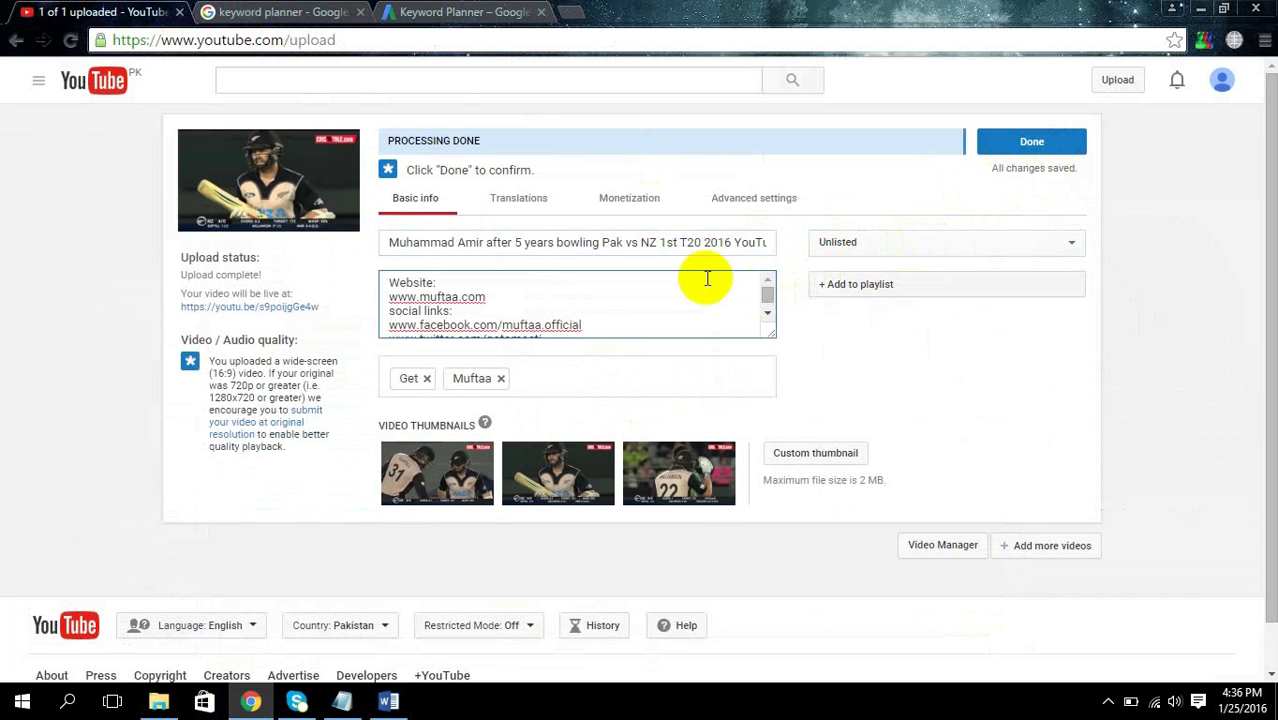
left_click(695, 250)
key("ctrl+a")
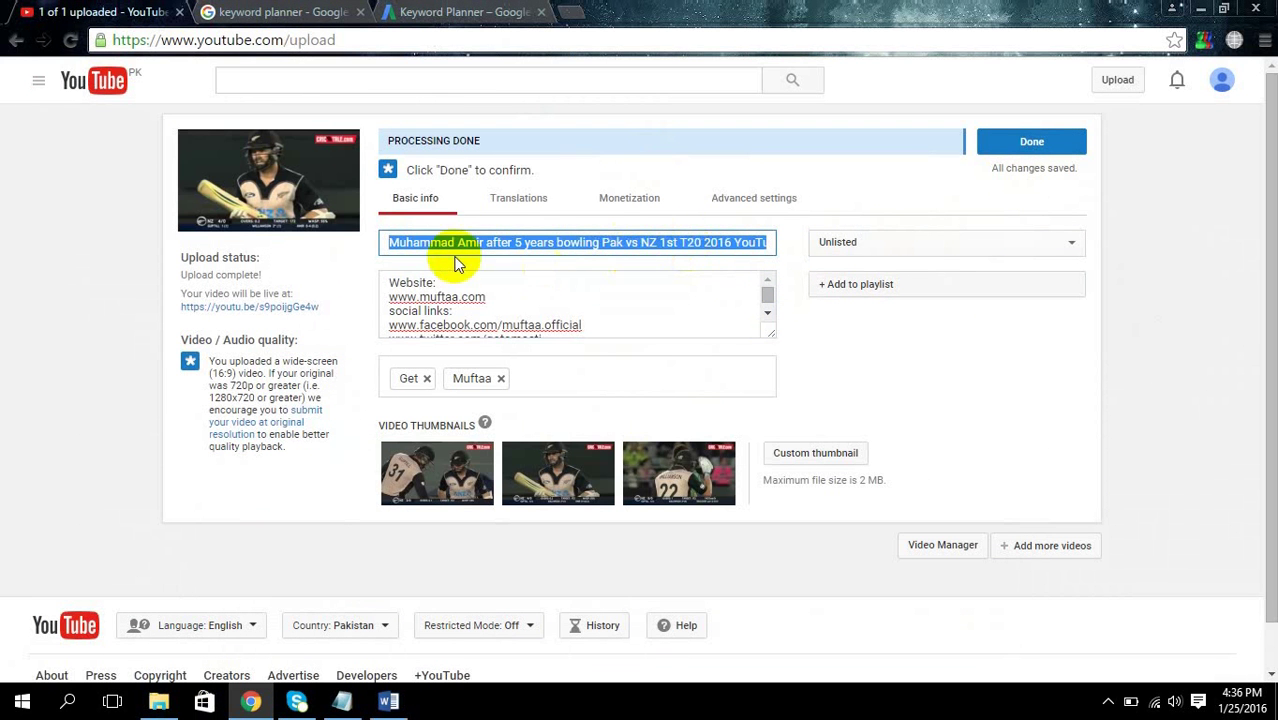
left_click(390, 280)
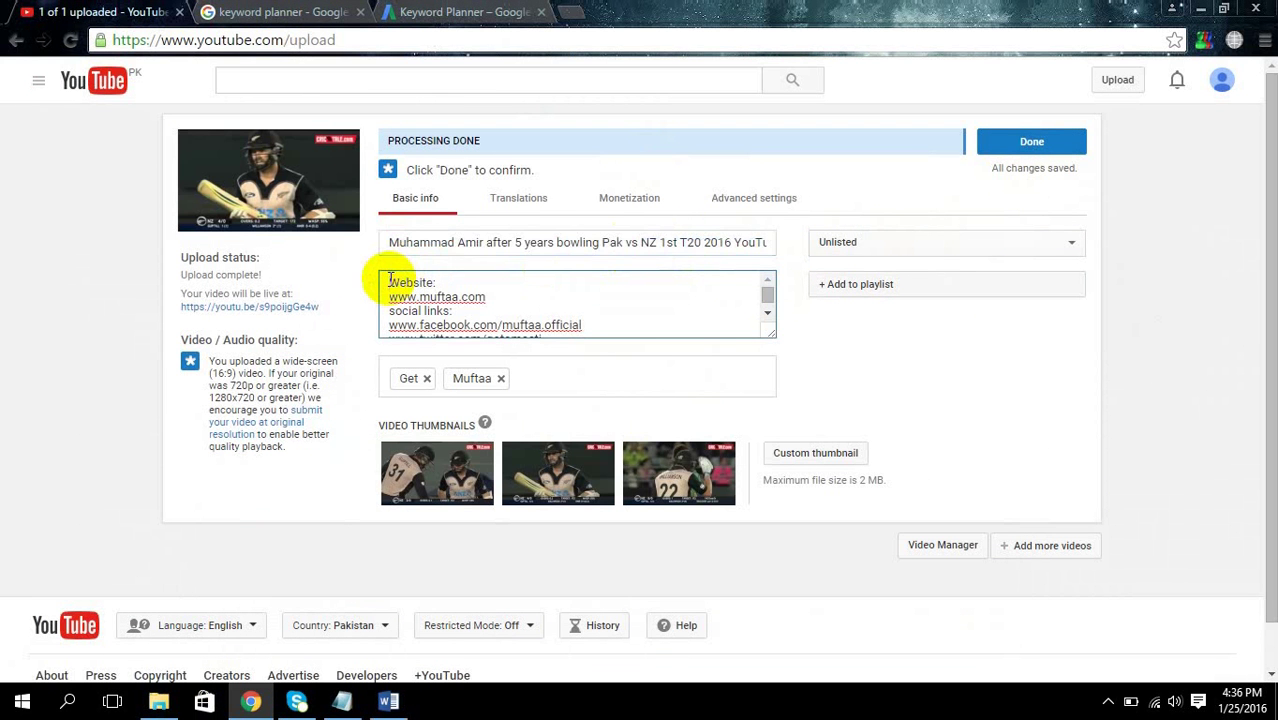
key("Return")
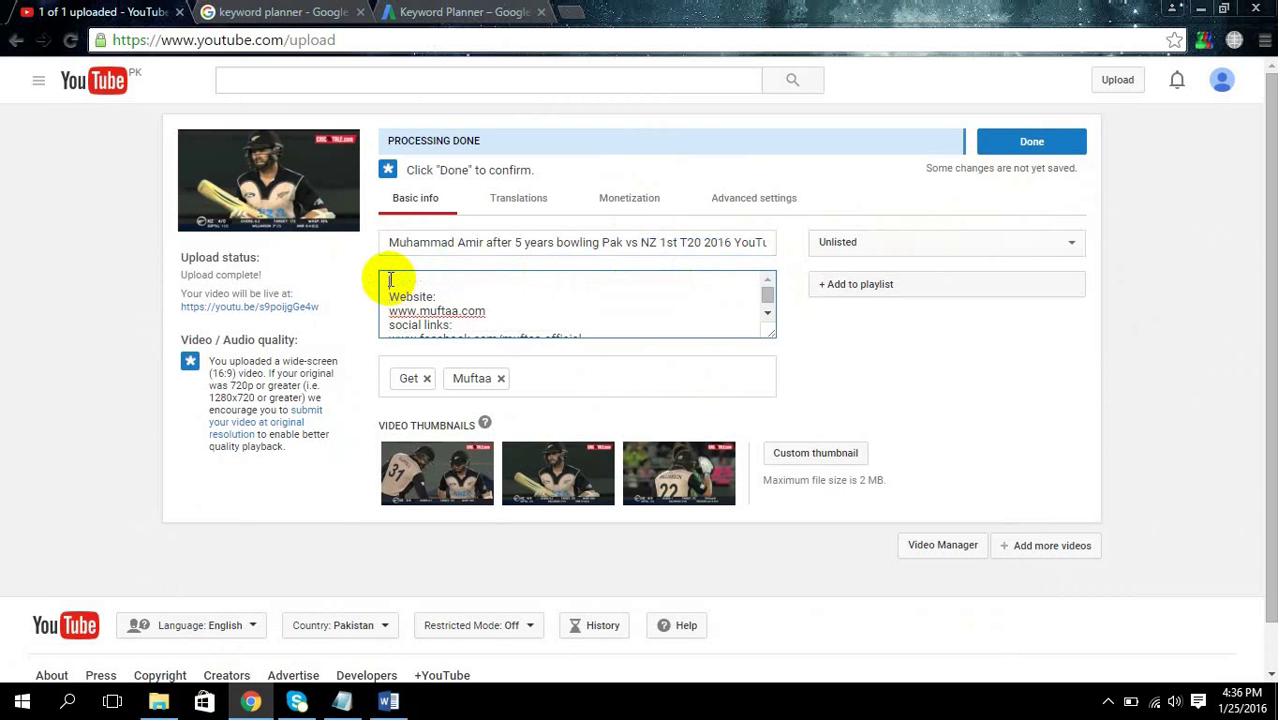
type("Muhammad Amir after 5 years bowling Pak vs NZ 1st T20 2016 YouTube")
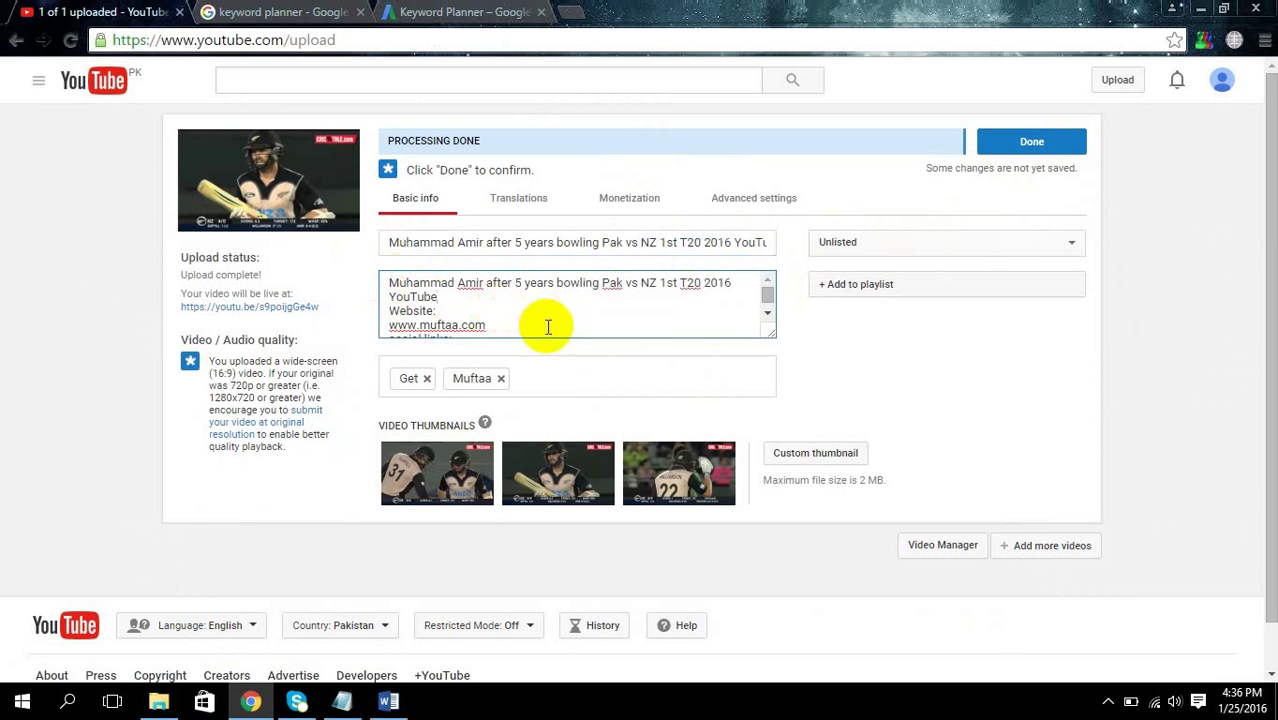
Step: Copy the whole keyword list from the Word document and paste it a few lines below the last social link in the YouTube description
left_click(767, 318)
left_click(735, 324)
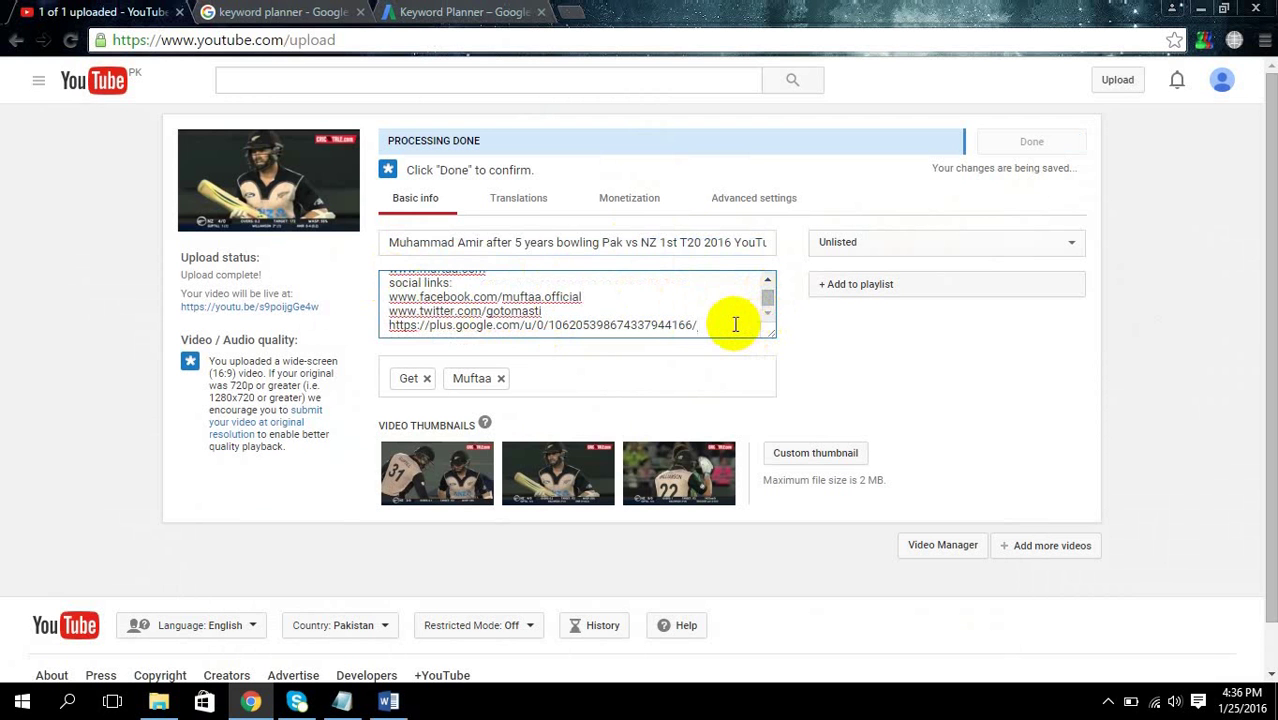
key("Return")
key("Return")
key("Return")
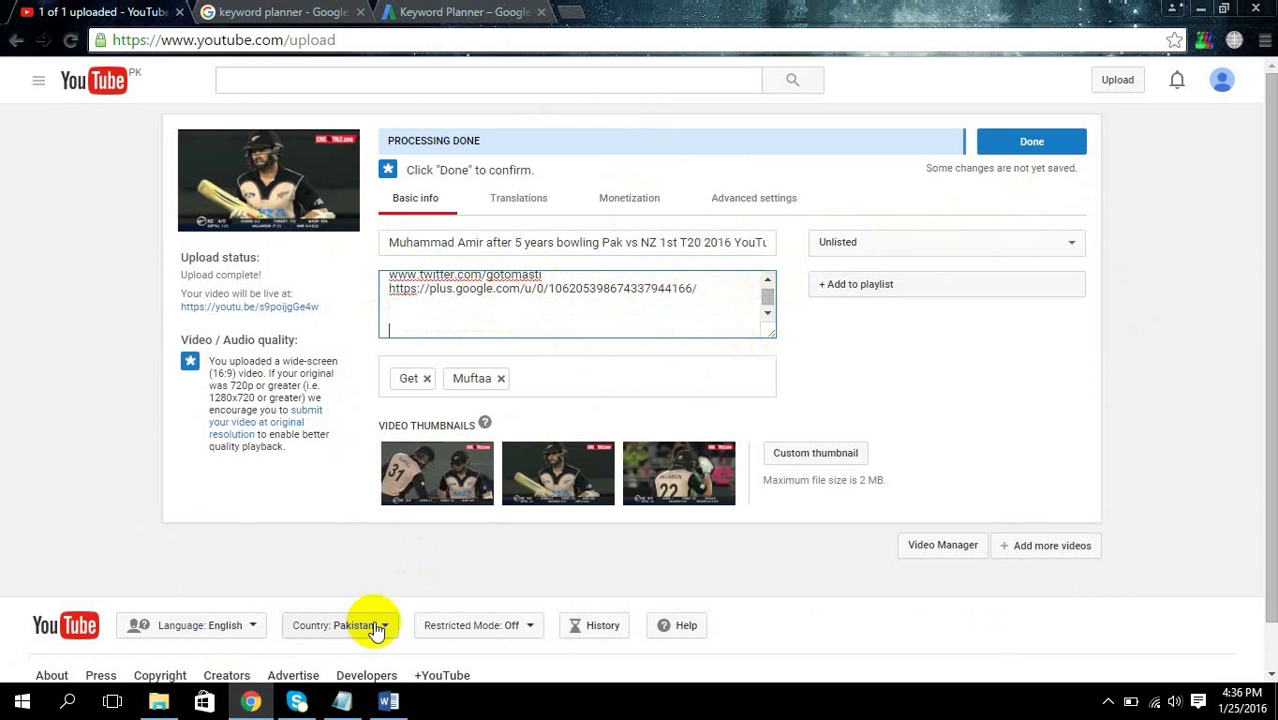
left_click(389, 701)
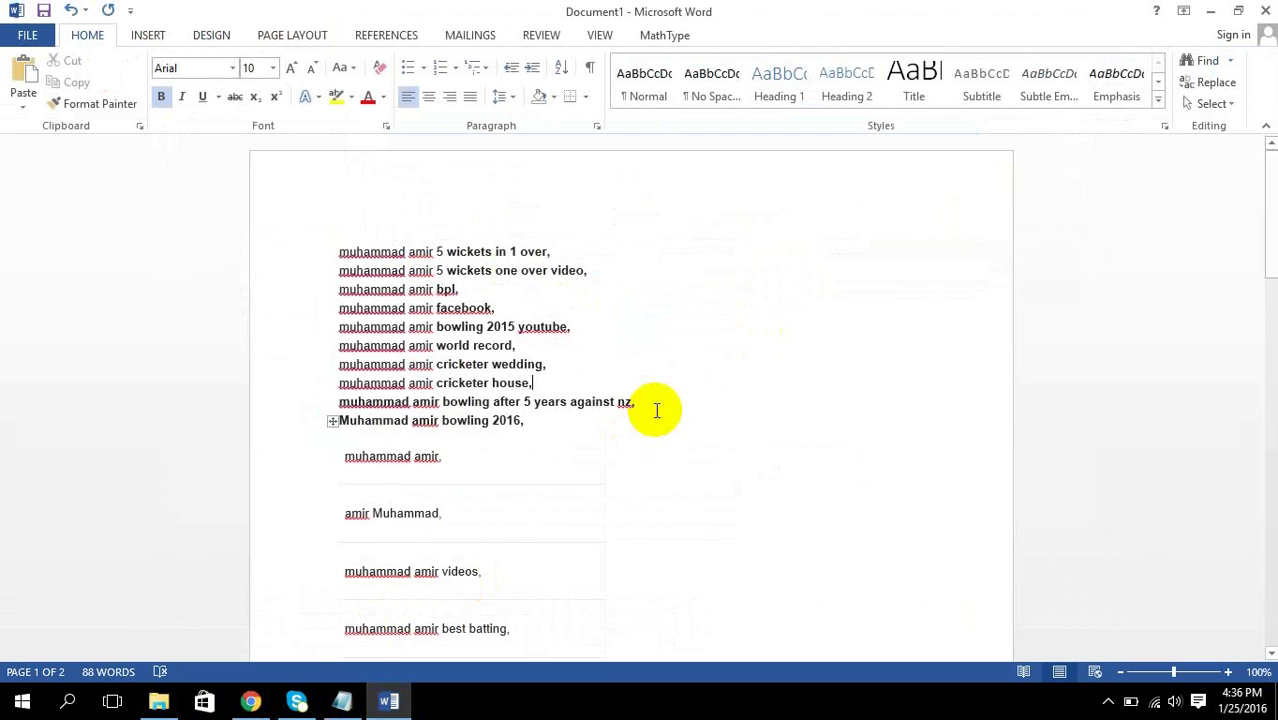
key("ctrl+a")
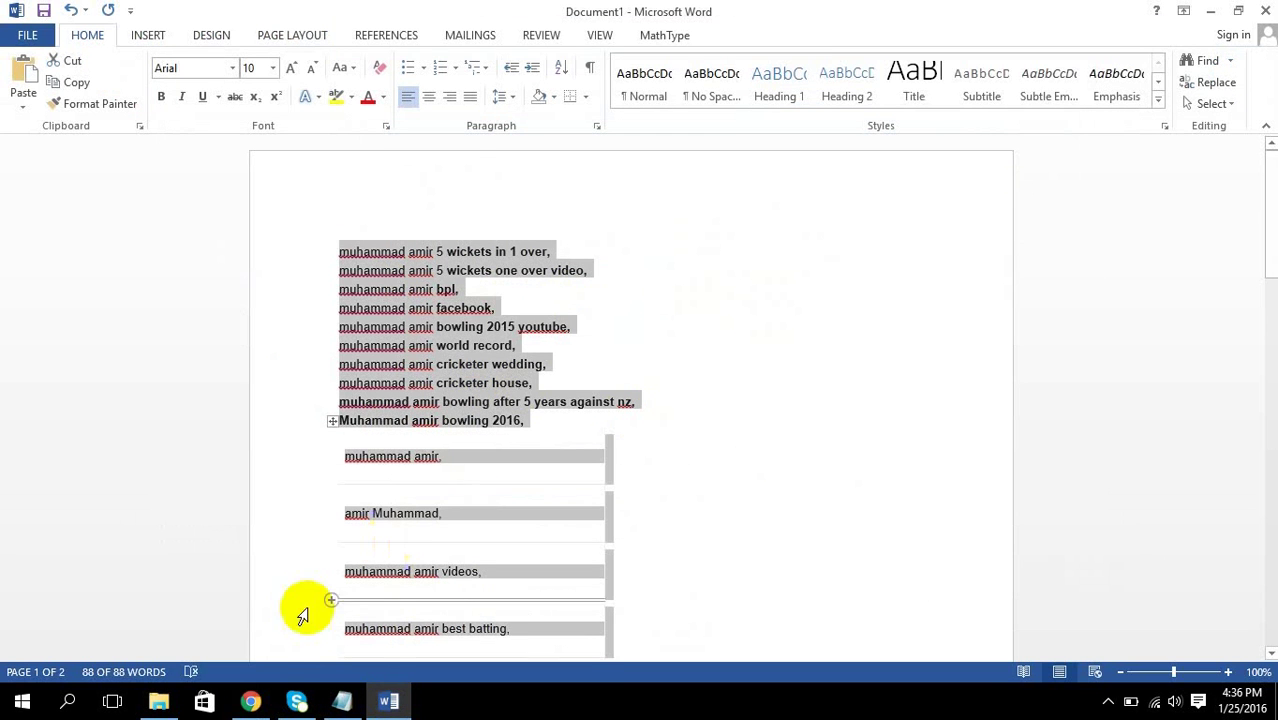
left_click(250, 701)
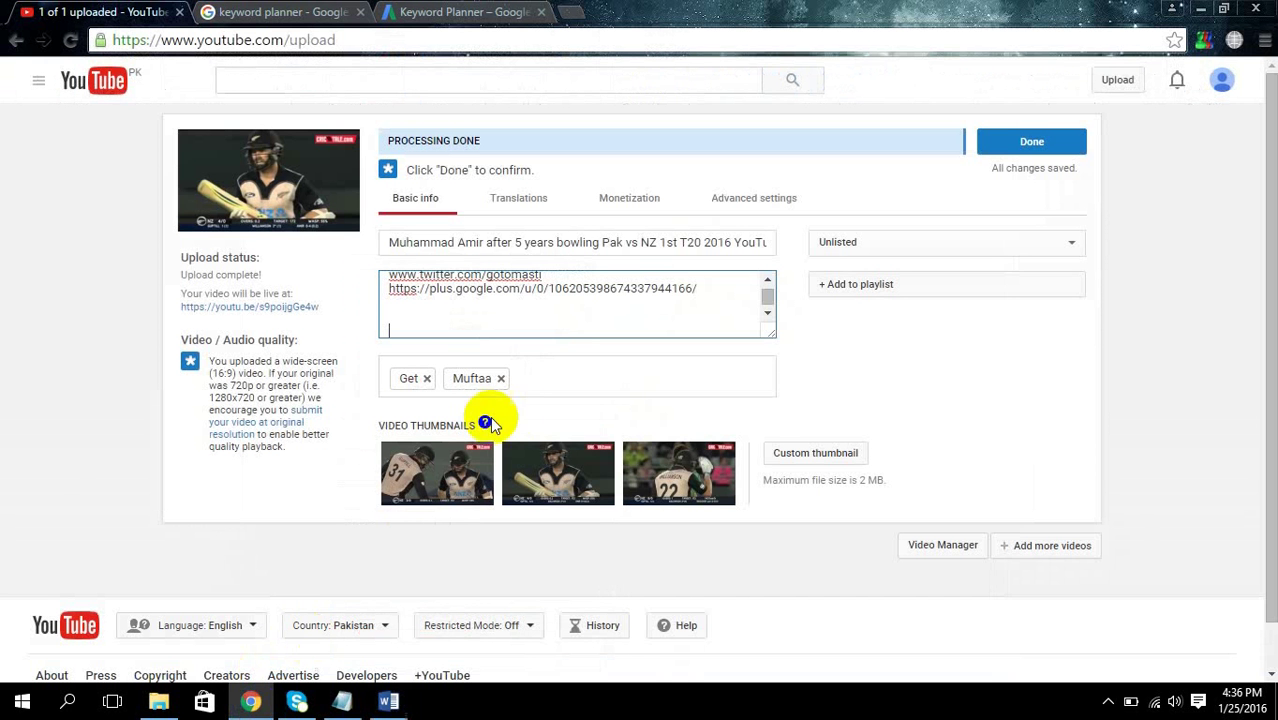
left_click(570, 331)
key("ctrl+v")
key("BackSpace")
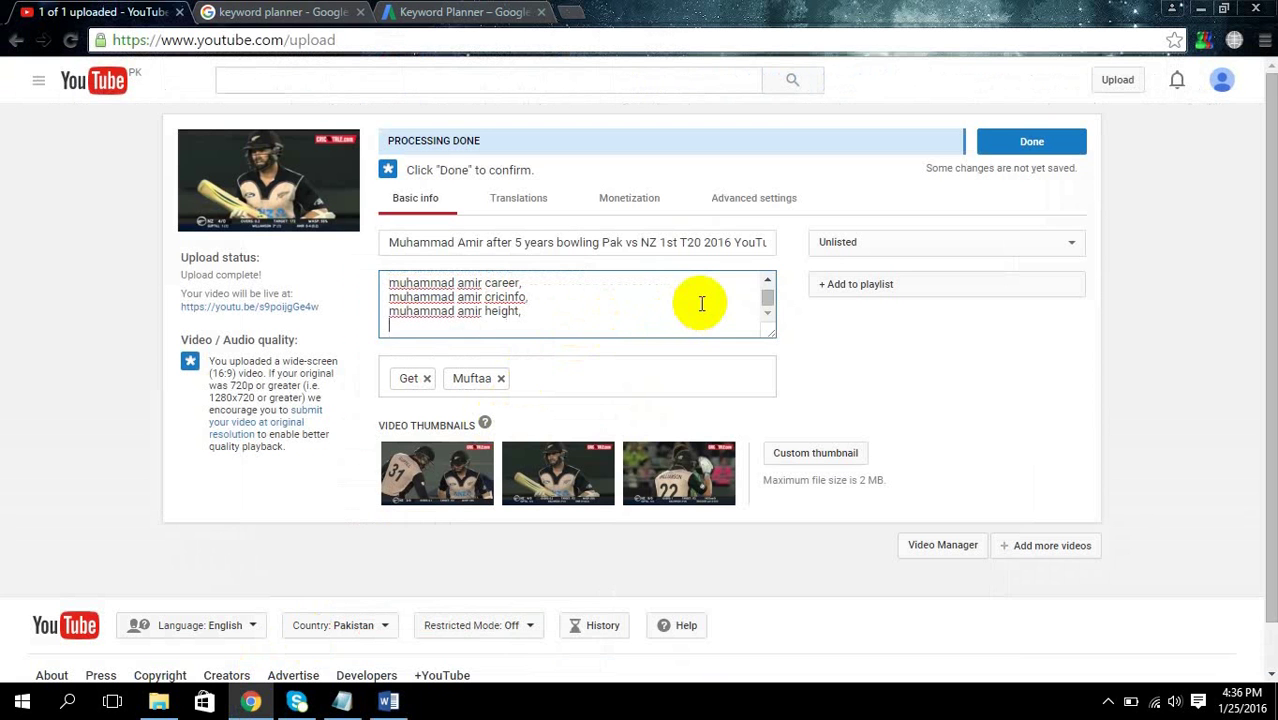
Step: Paste the copied keyword list into the video's tags and remove the "muhammad amir wife" tag
left_click(621, 380)
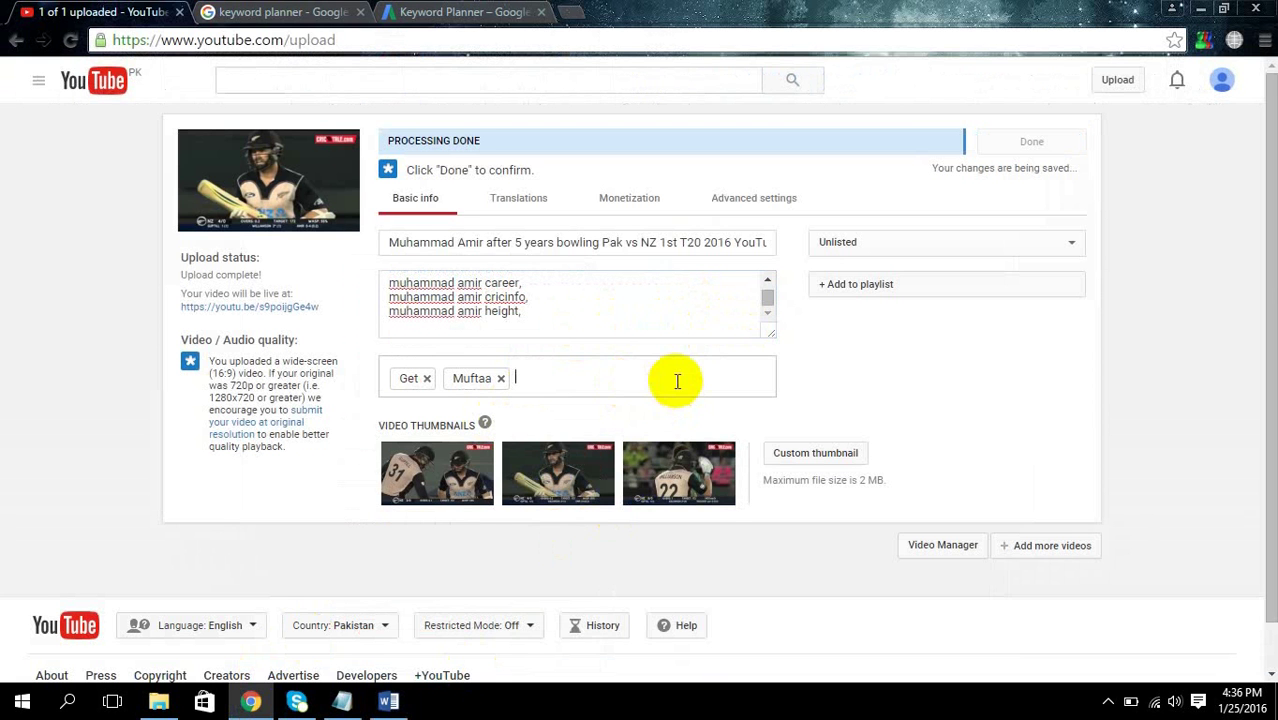
key("ctrl+v")
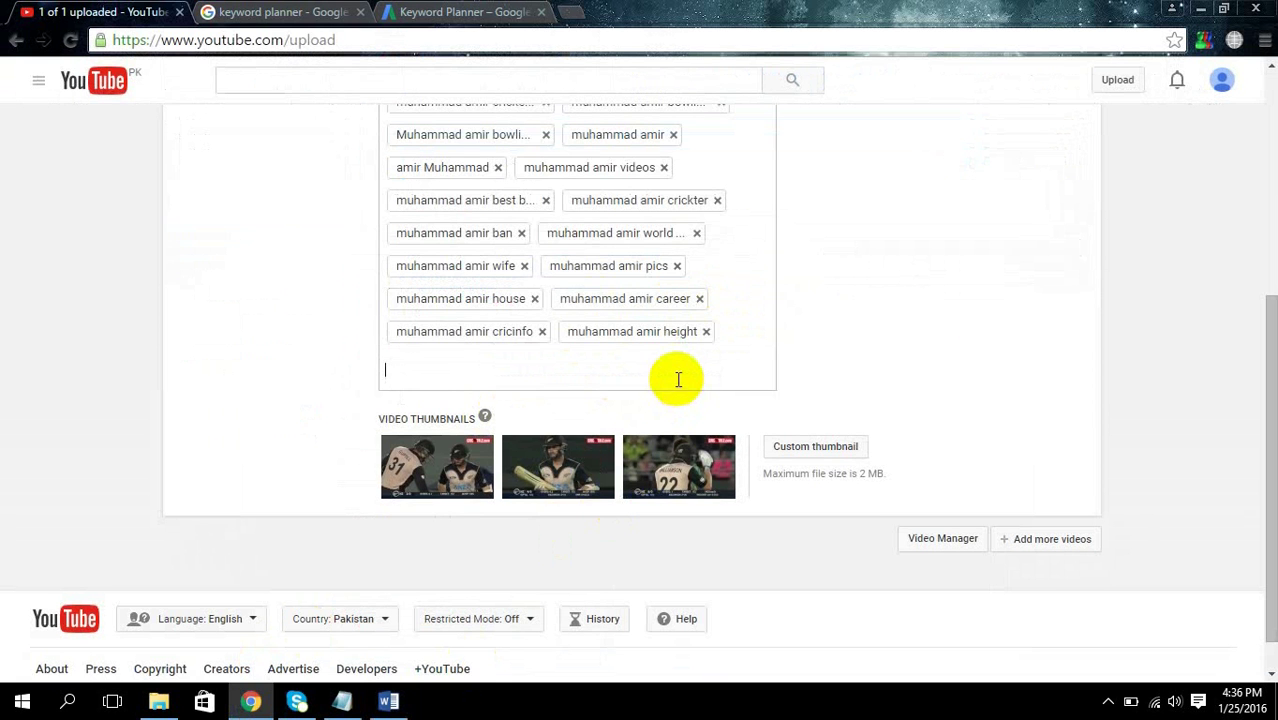
left_click_drag(1266, 400, 1270, 312)
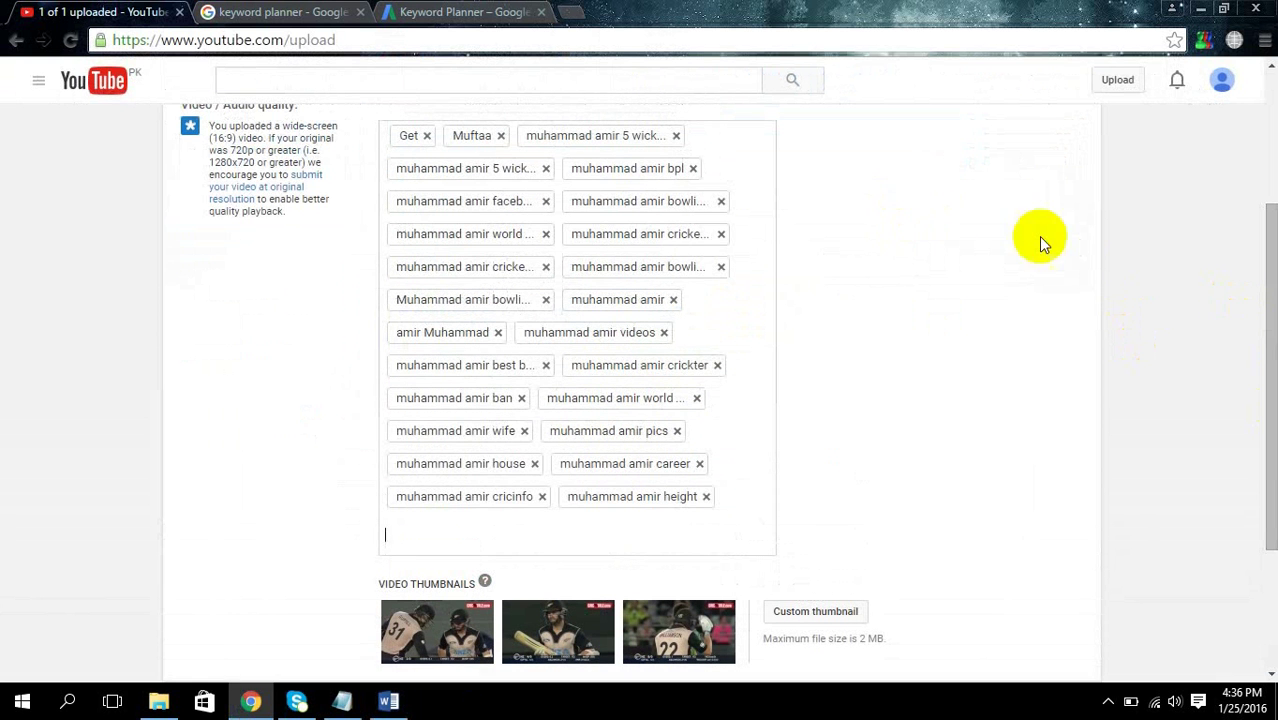
scroll(750, 434, "up", 1)
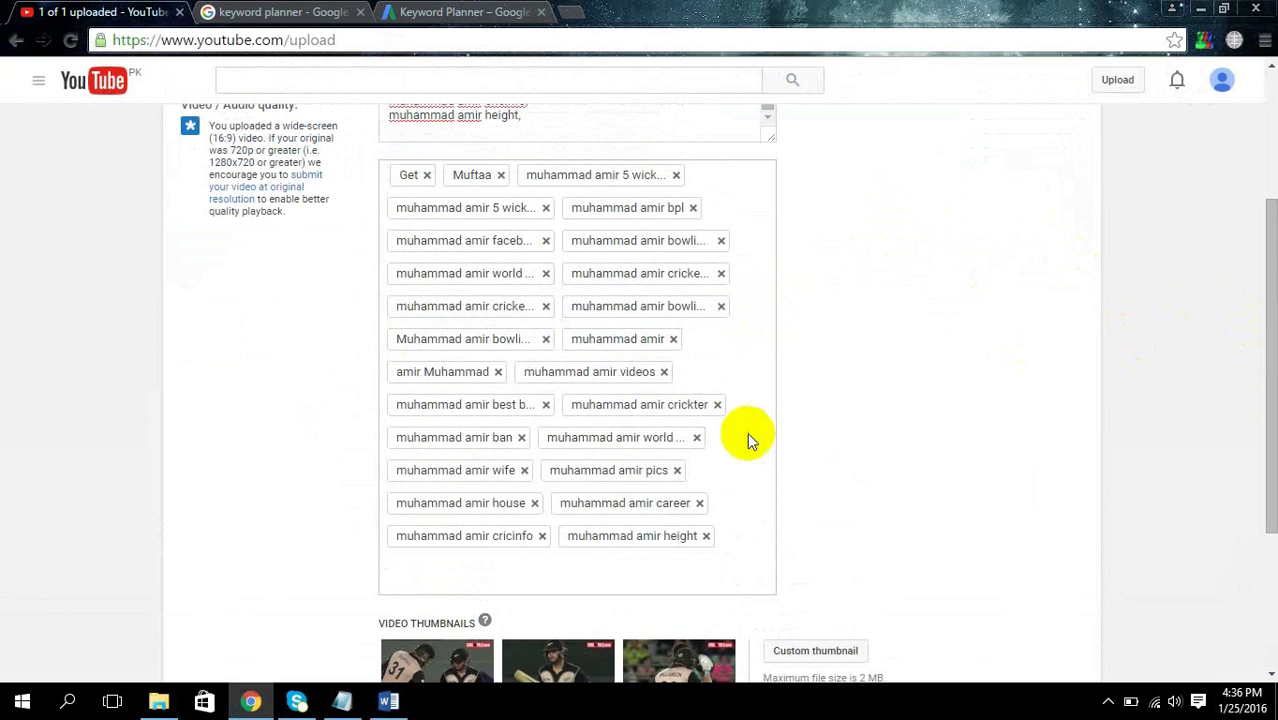
left_click(524, 472)
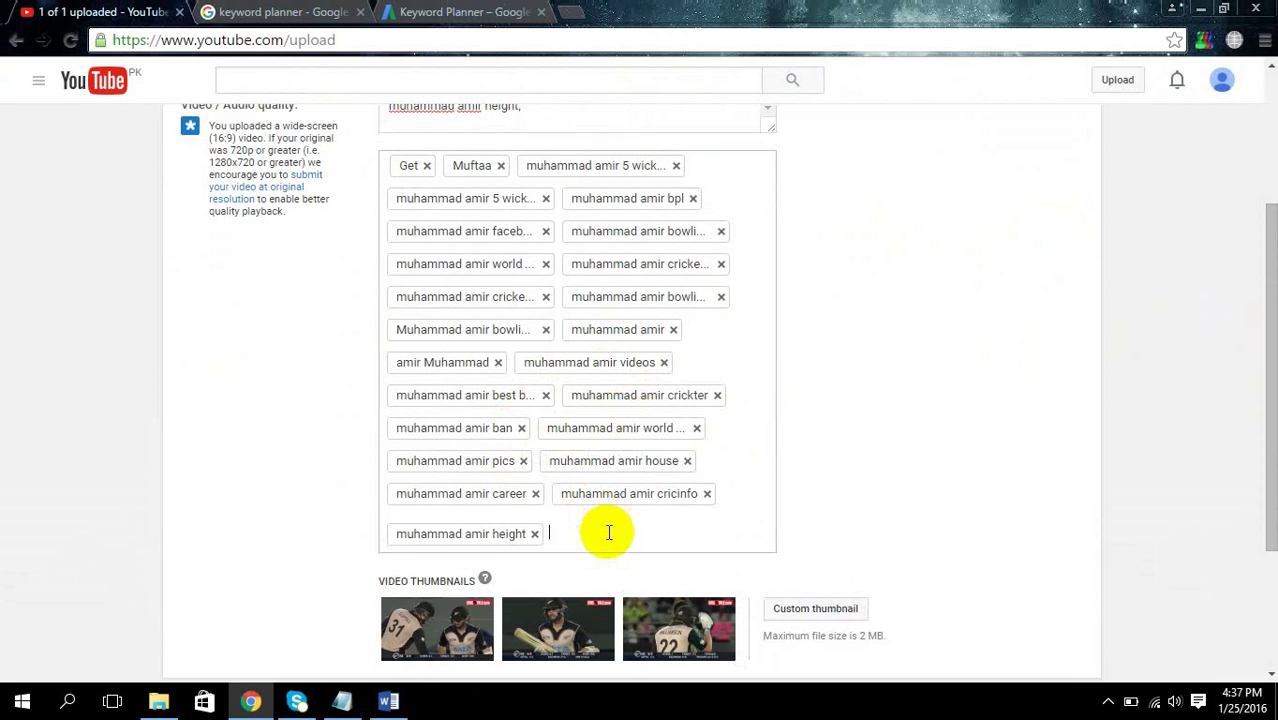
type("mohammad amir")
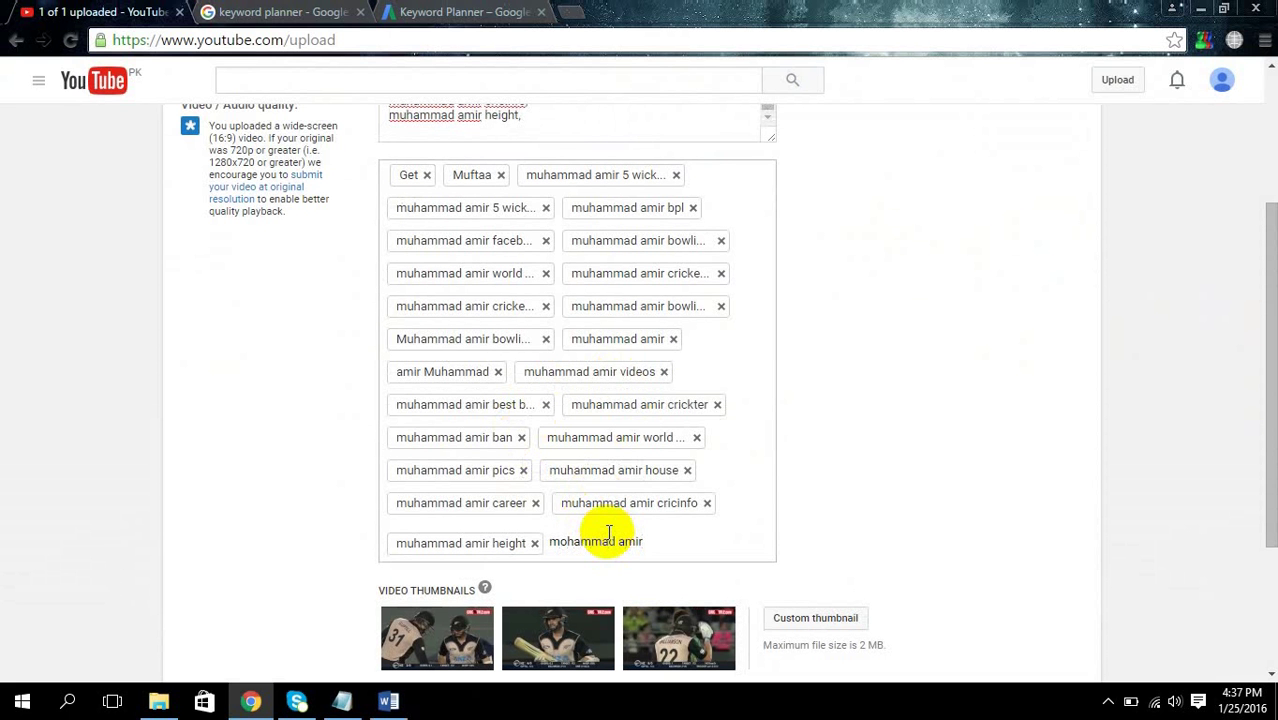
key("BackSpace")
key("BackSpace")
key("BackSpace")
key("BackSpace")
key("BackSpace")
key("BackSpace")
key("BackSpace")
key("BackSpace")
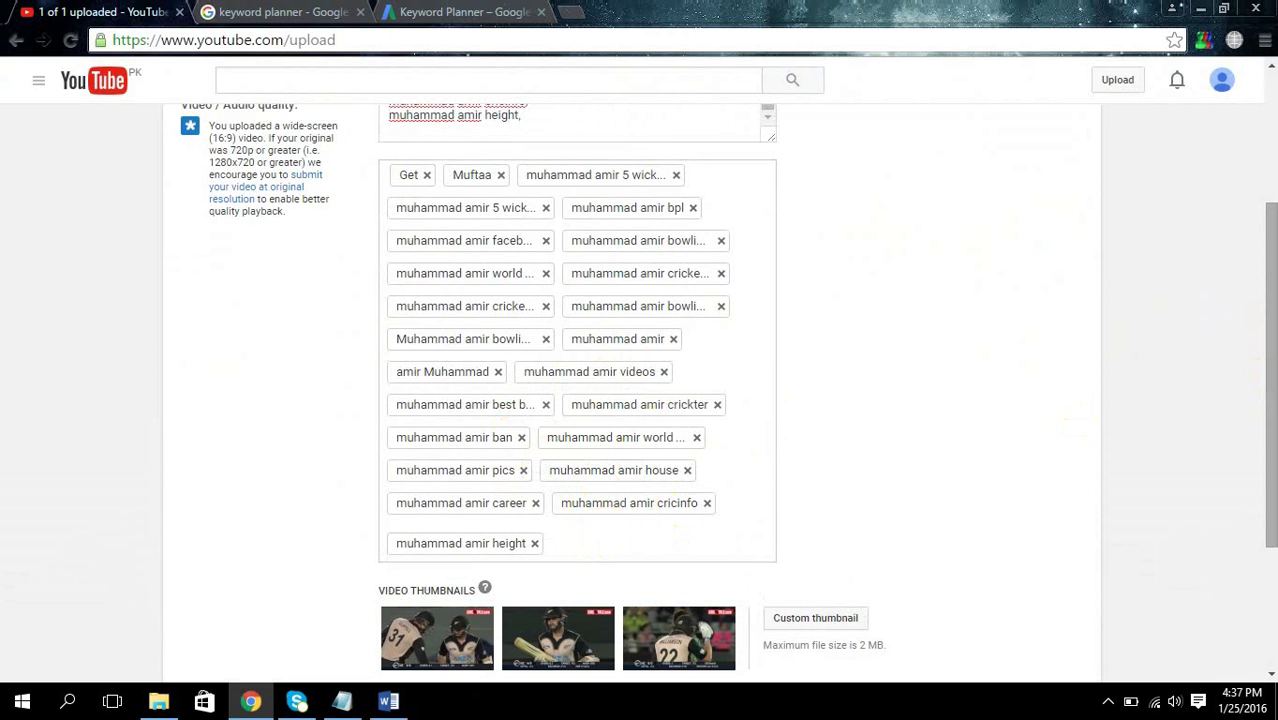
Step: Copy the full video title and paste it as an additional tag after "muhammad amir height"
scroll(1255, 376, "up", 3)
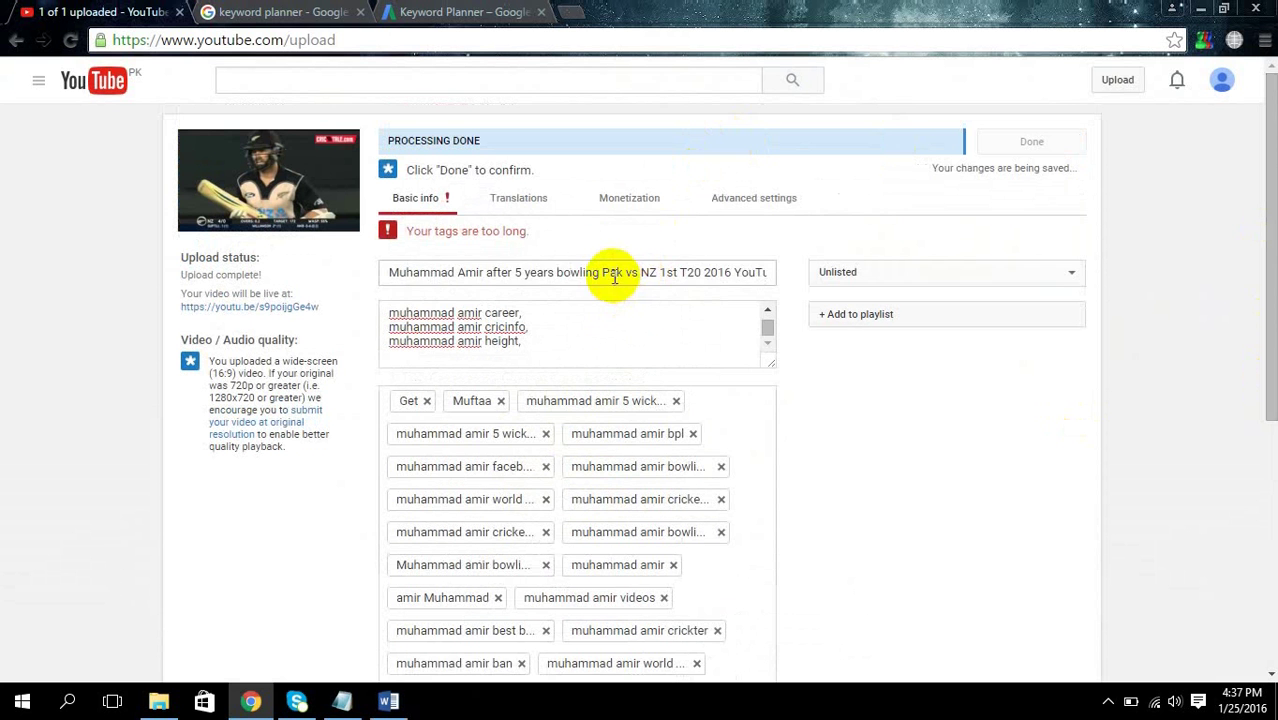
triple_click(614, 277)
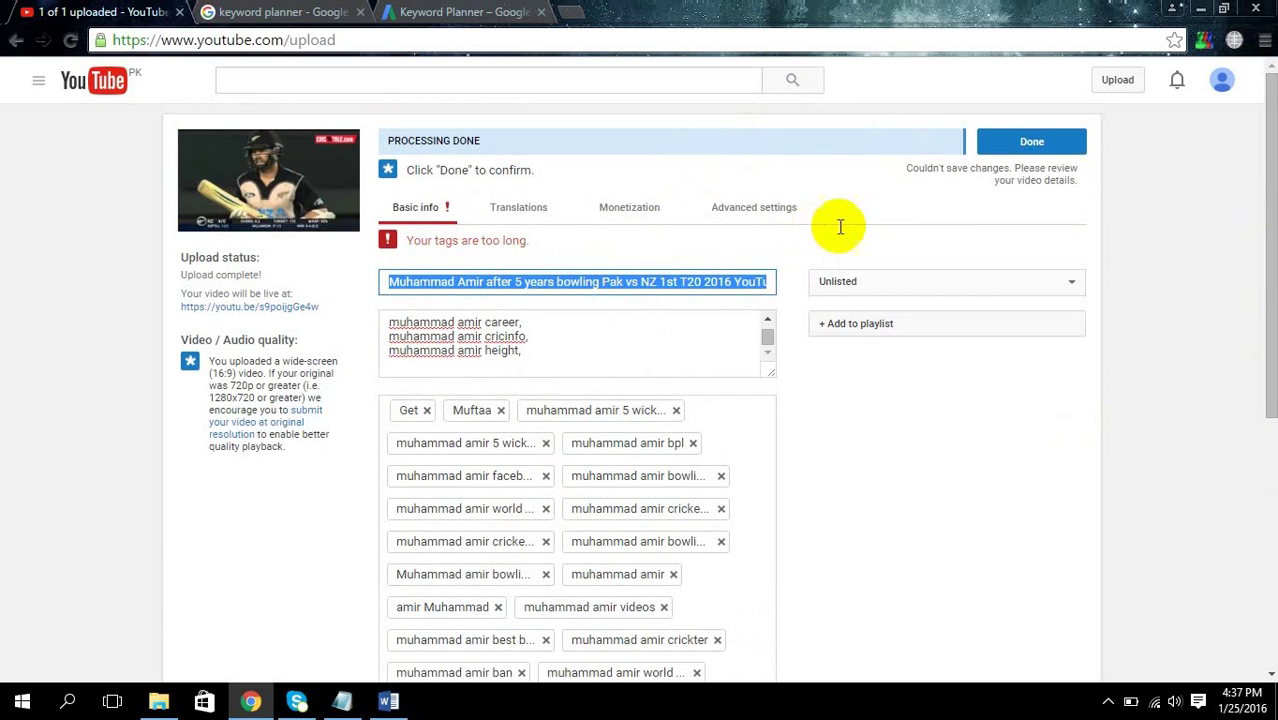
scroll(1255, 77, "down", 3)
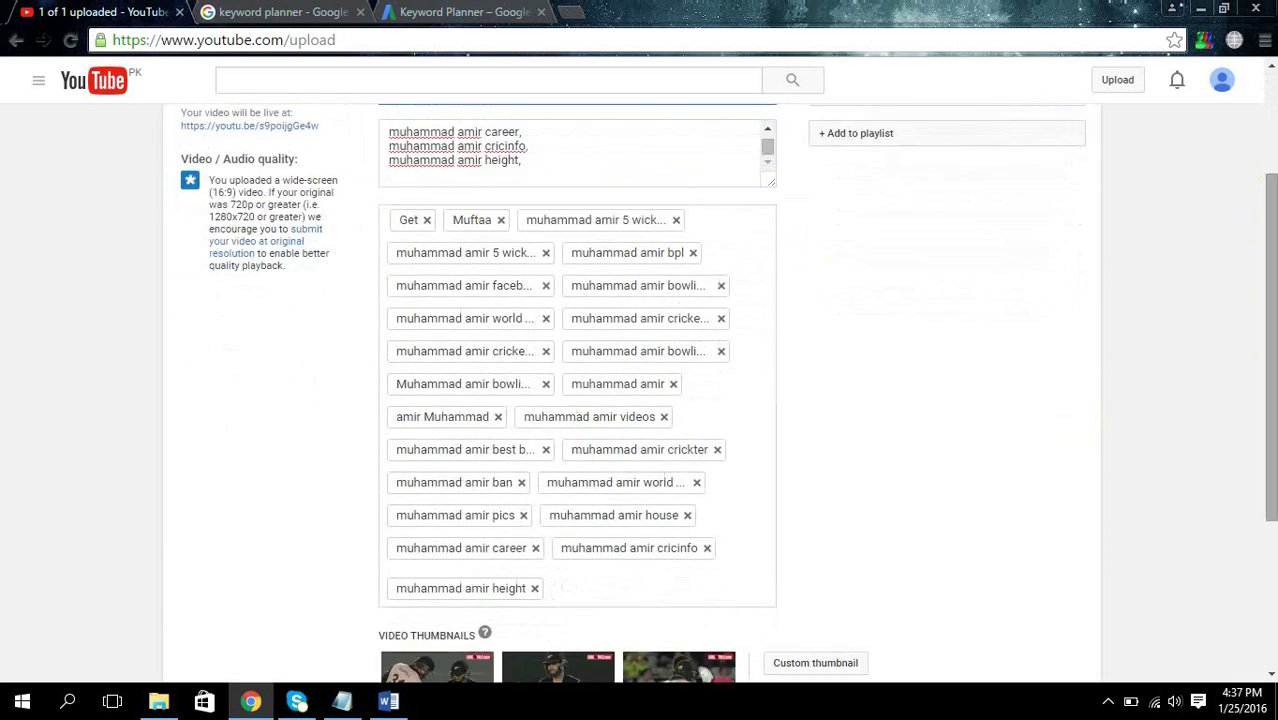
left_click(639, 582)
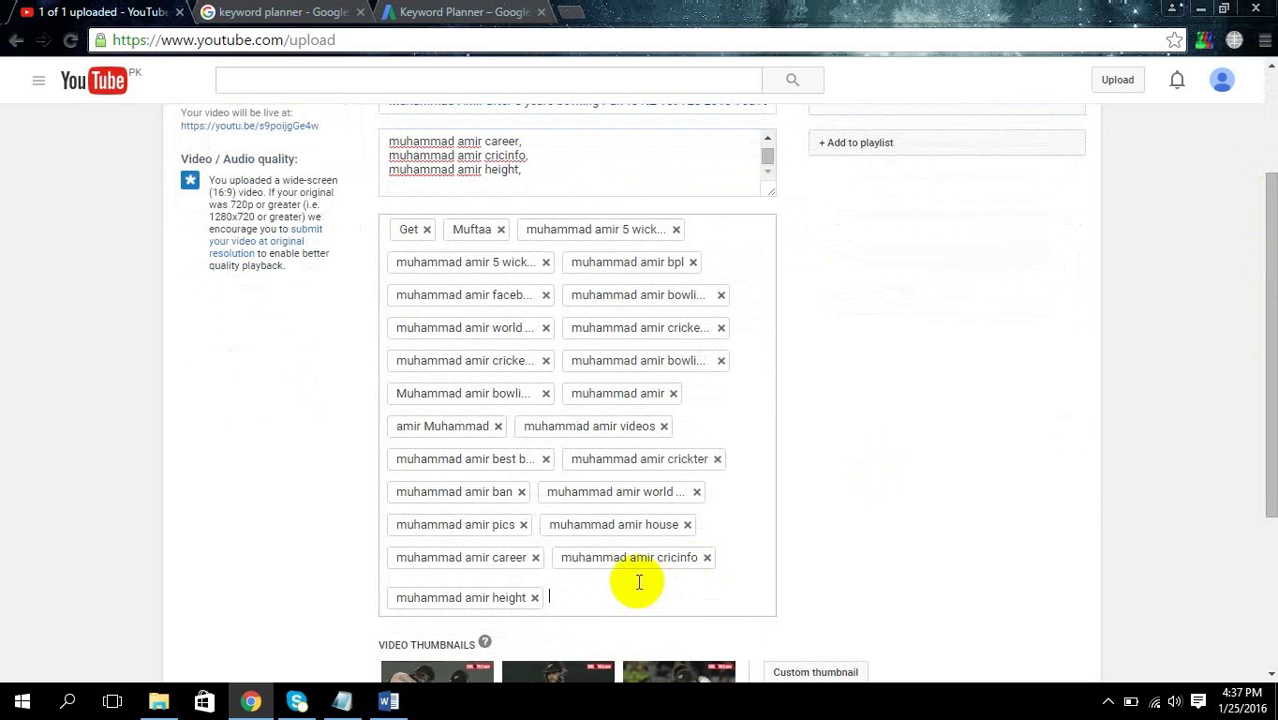
key("ctrl+v")
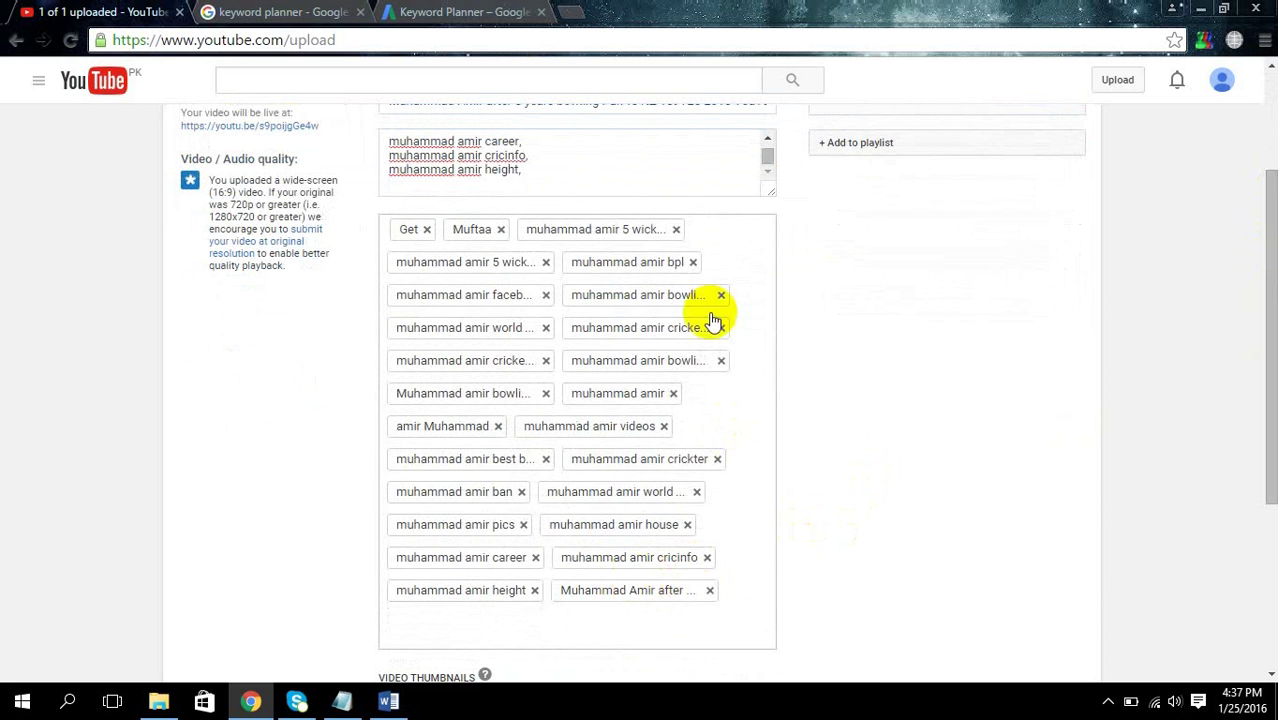
Step: Remove the first "muhammad amir 5 wick..." tag and the "muhammad amir cricketer house" and "amir Muhammad" tags to shorten the tag list
left_click(676, 230)
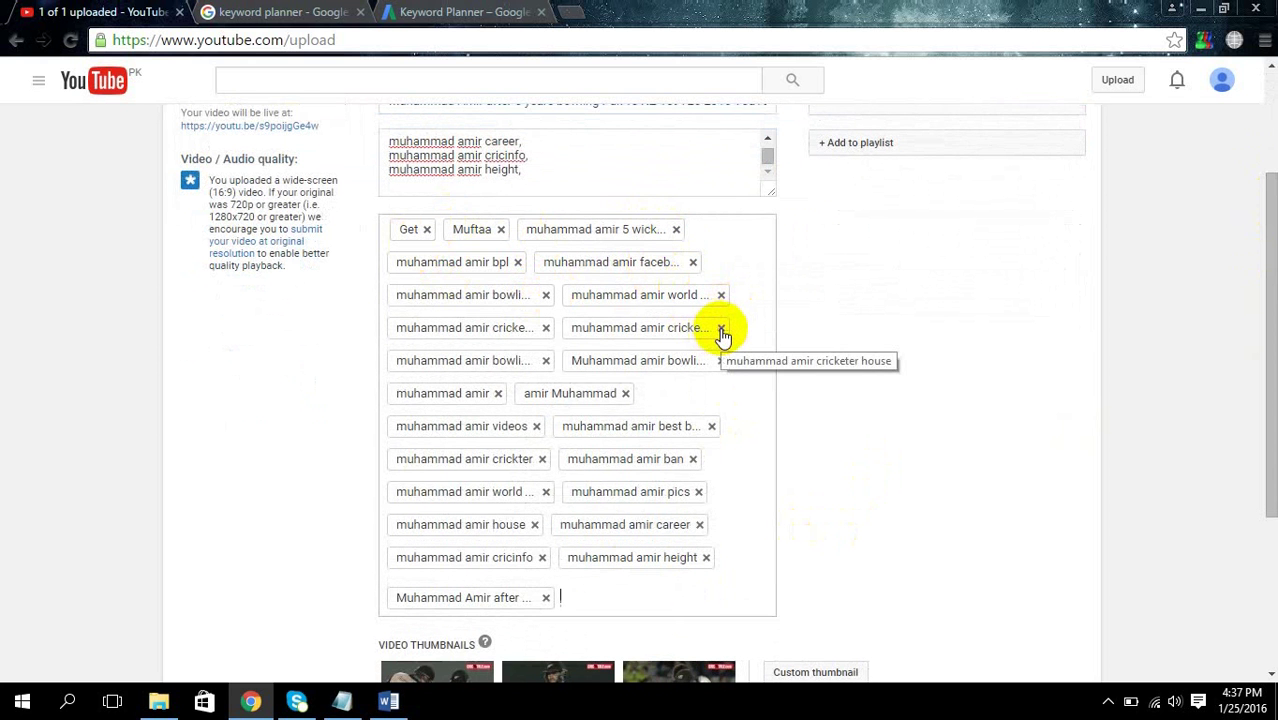
left_click(721, 329)
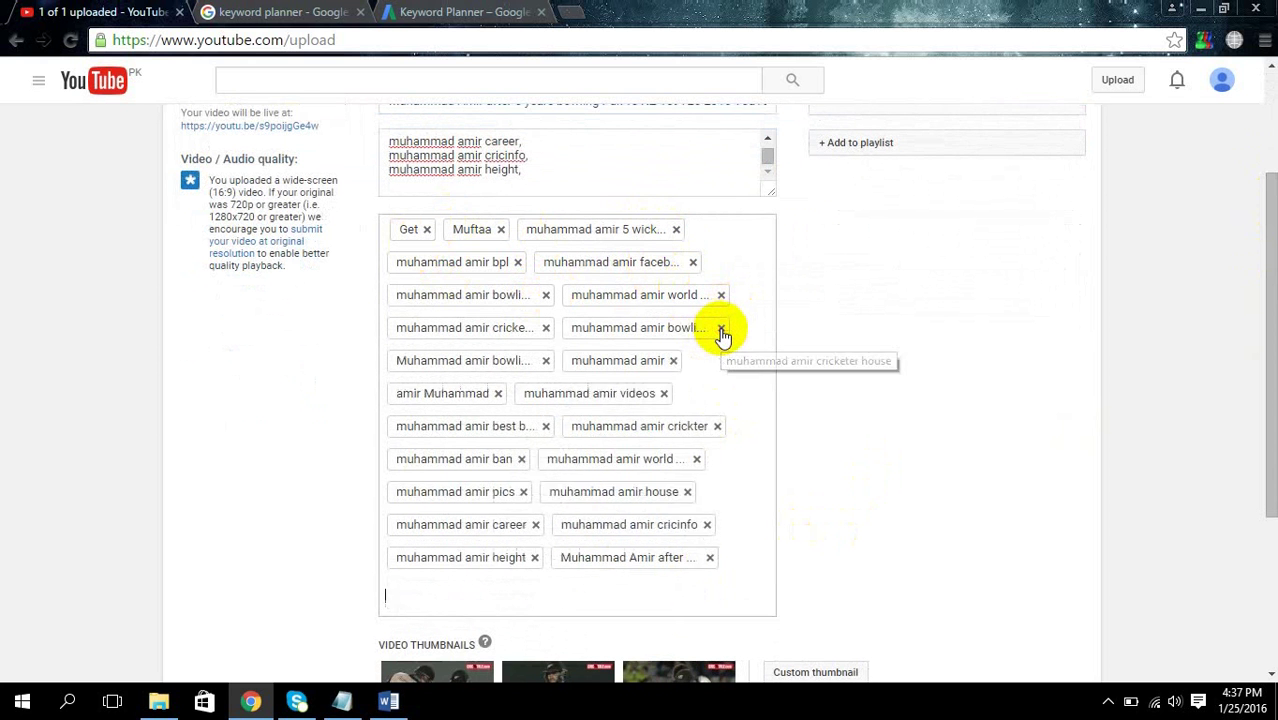
left_click(499, 393)
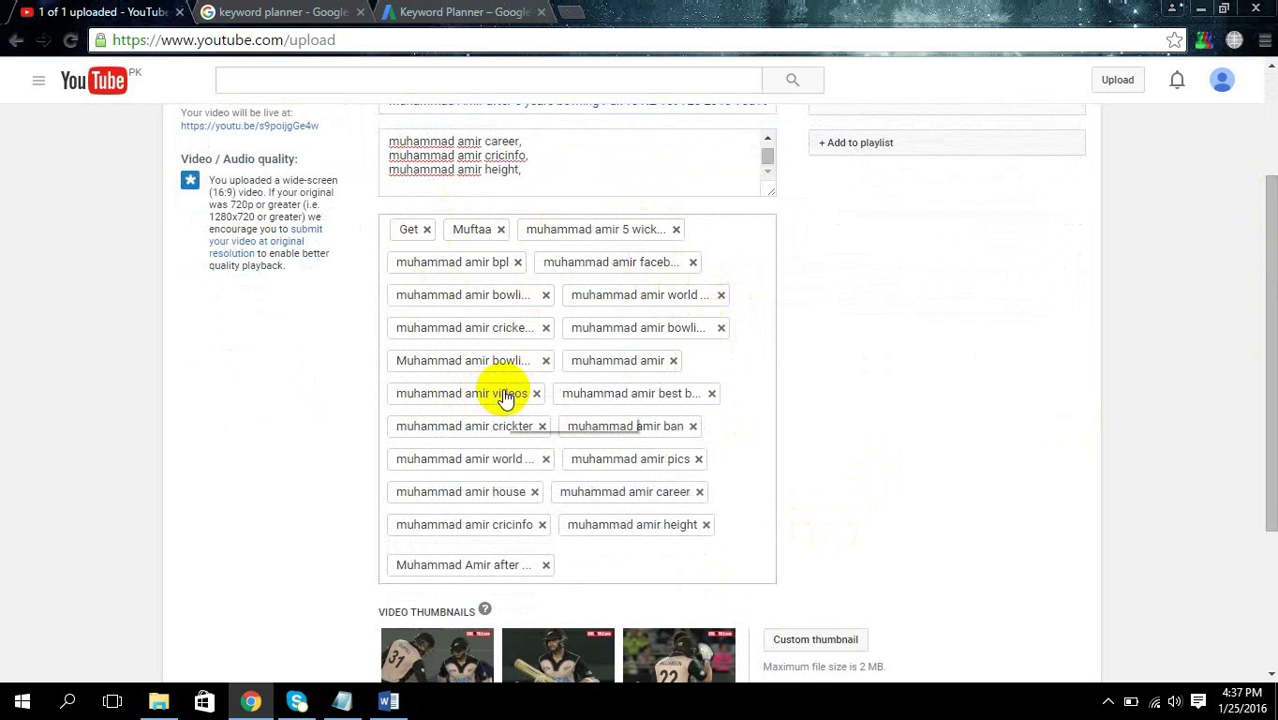
mouse_move(1272, 355)
left_mouse_down()
mouse_move(1272, 242)
mouse_move(1272, 356)
left_mouse_up()
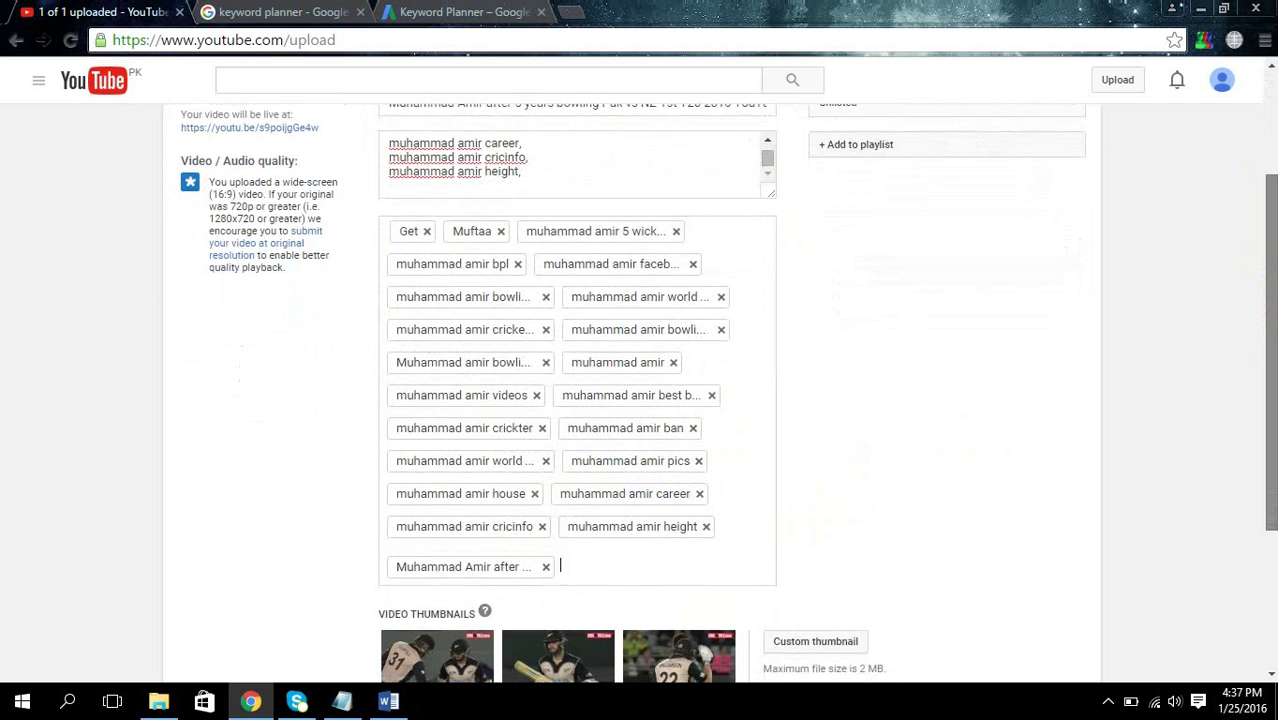